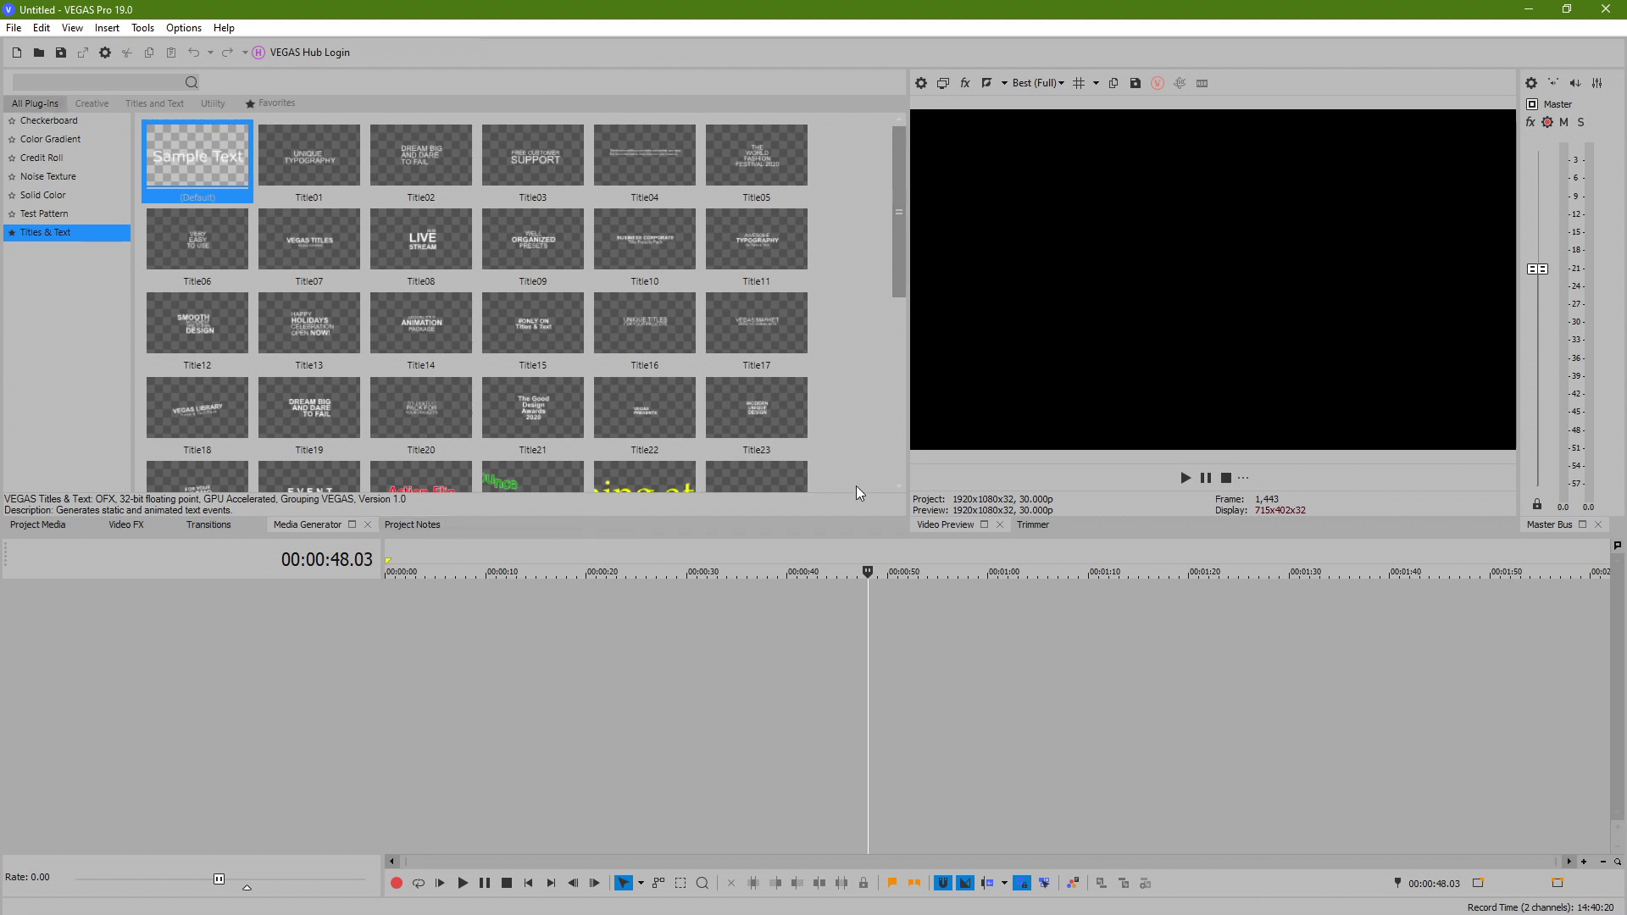
Step: Open the Save Layout As dialog from View > Window Layouts
click(74, 28)
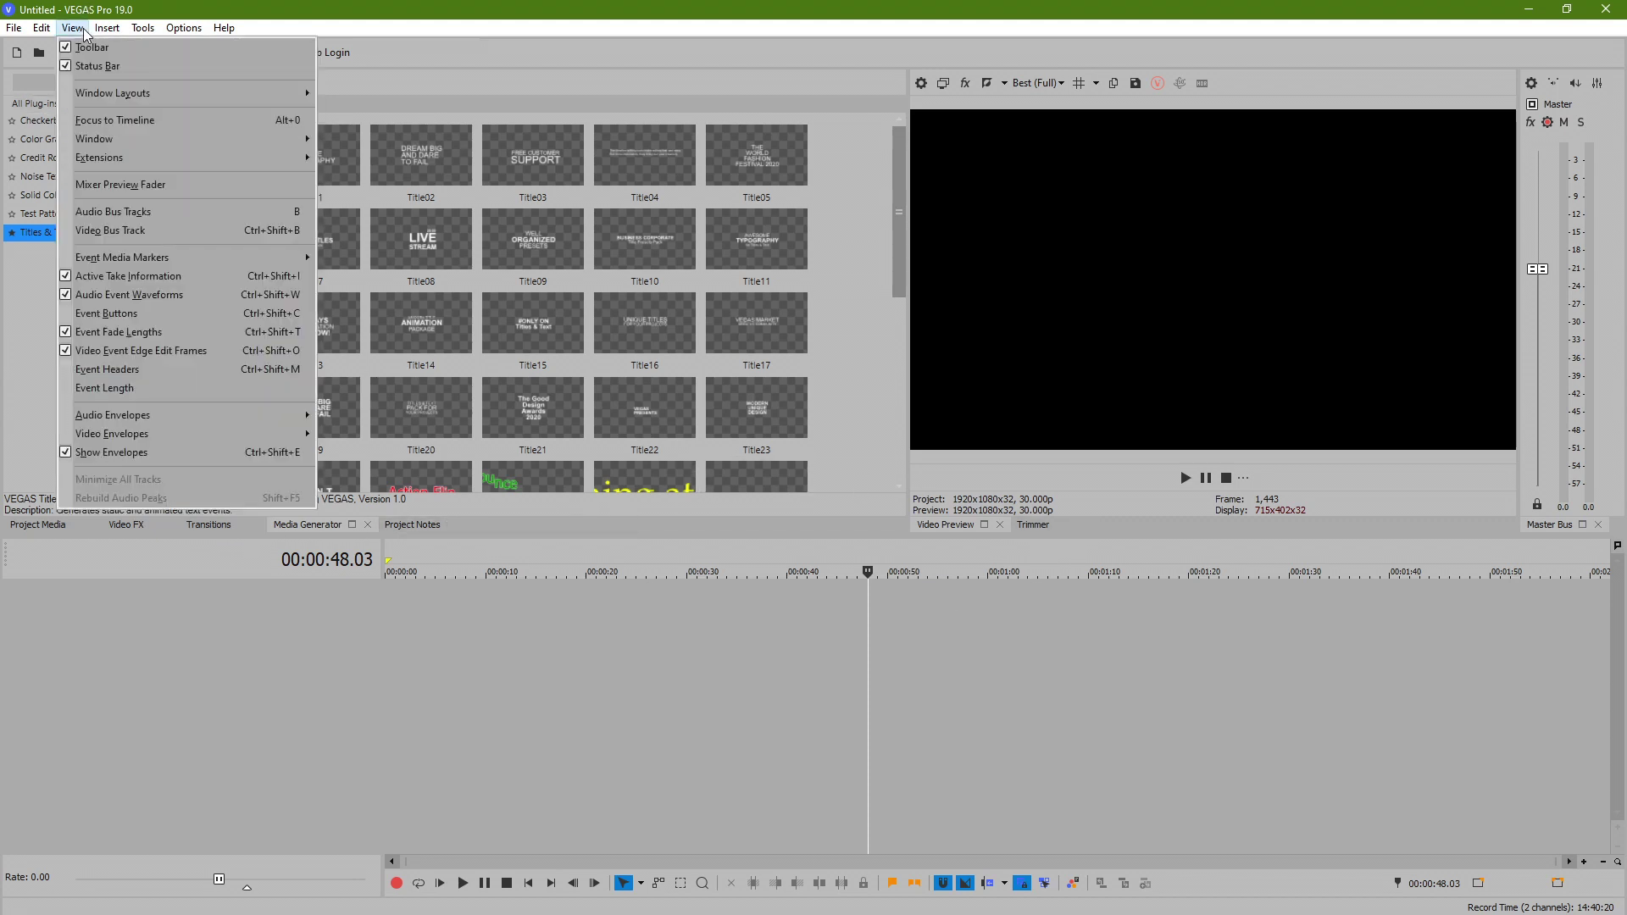
mouse_move(126, 95)
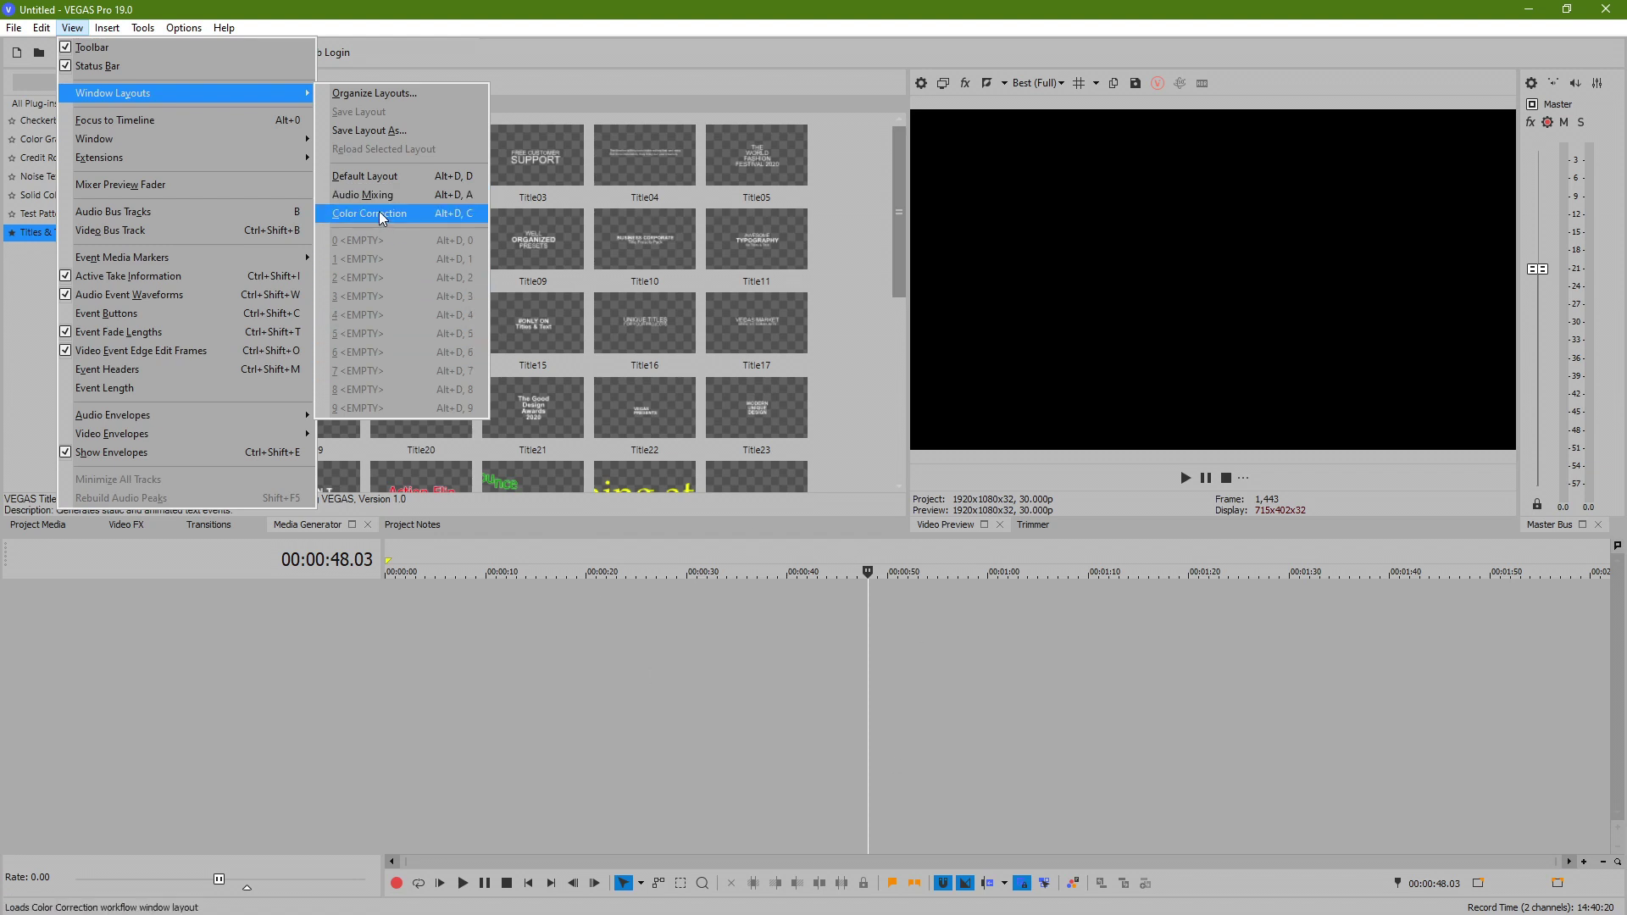
click(403, 139)
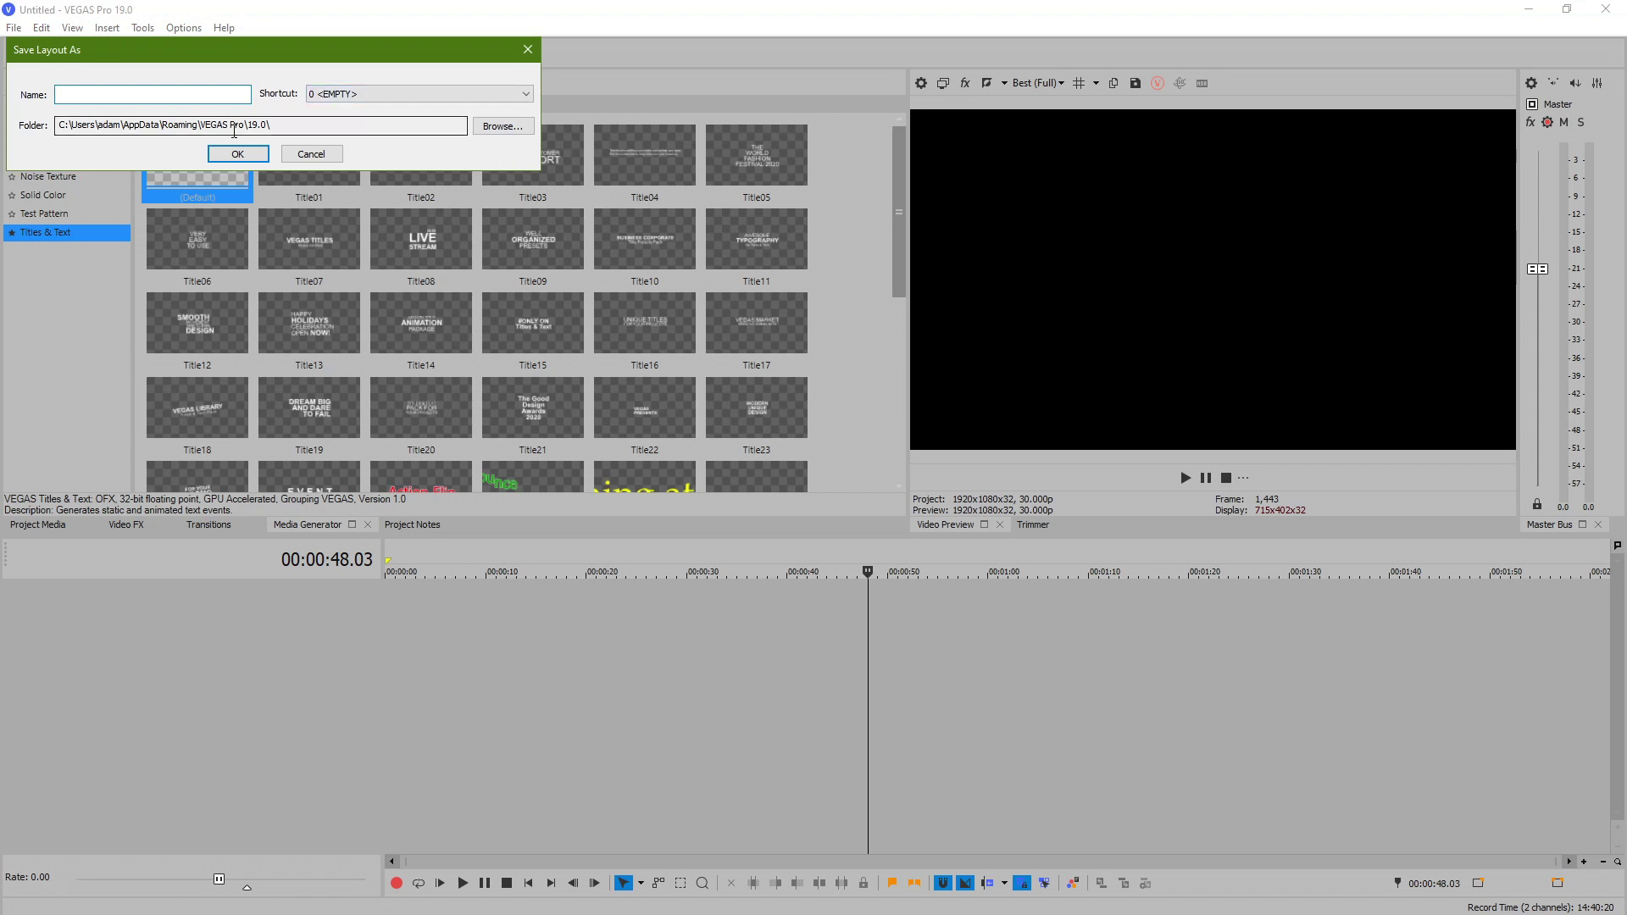
Step: Review the layout shortcut slots and the AppData Roaming save path, then cancel the dialog
click(369, 95)
click(370, 74)
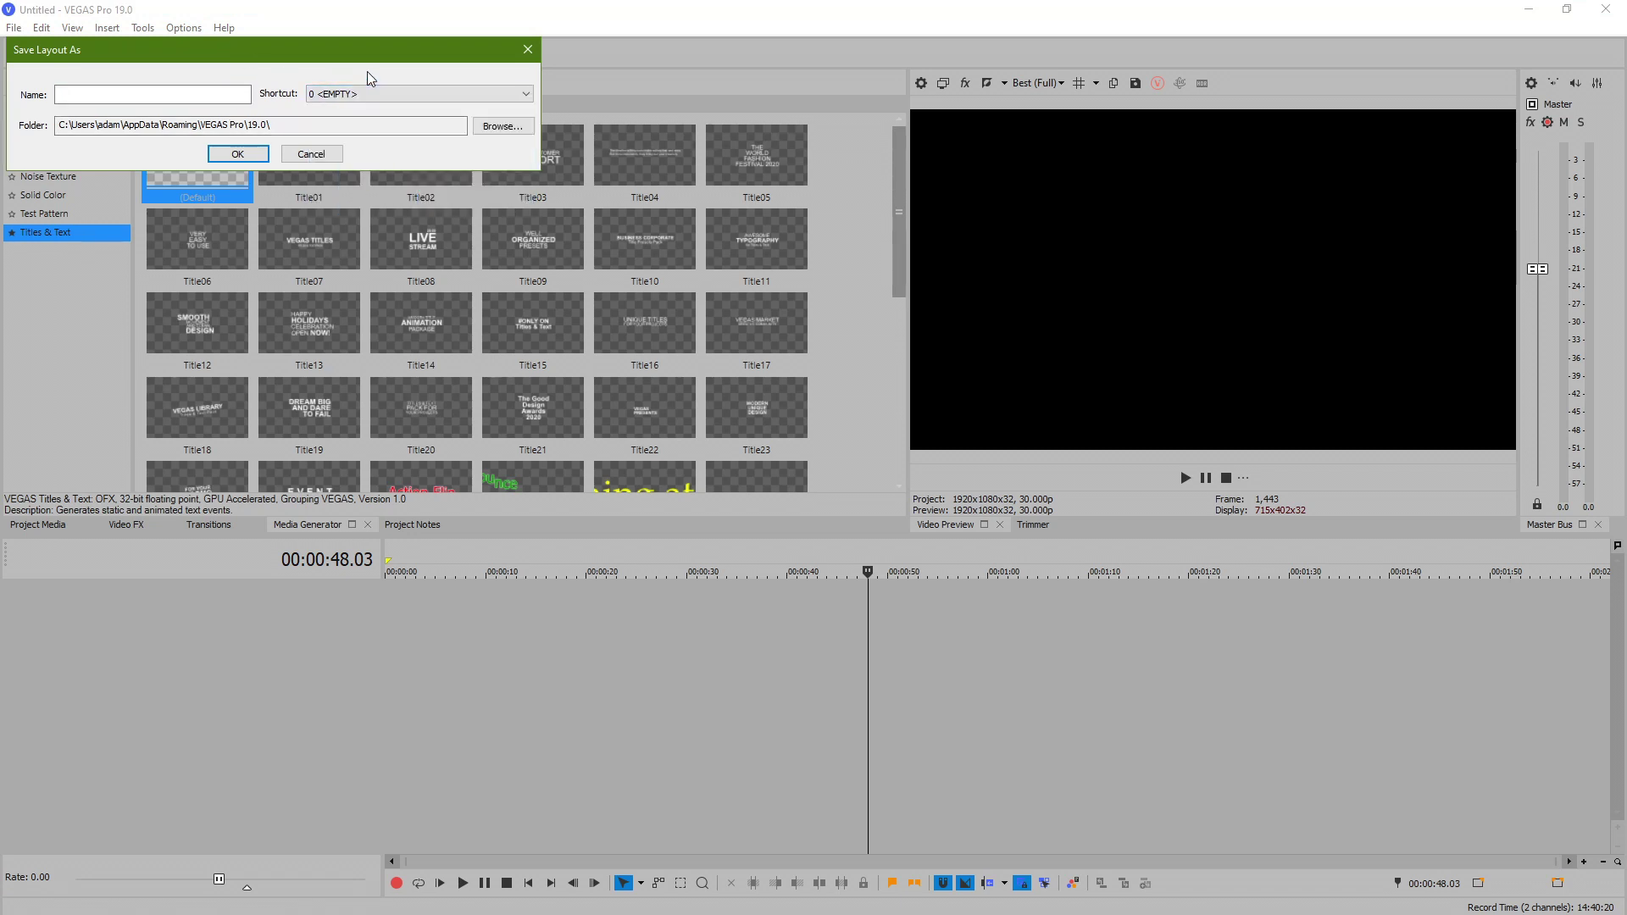
drag(407, 125, 50, 131)
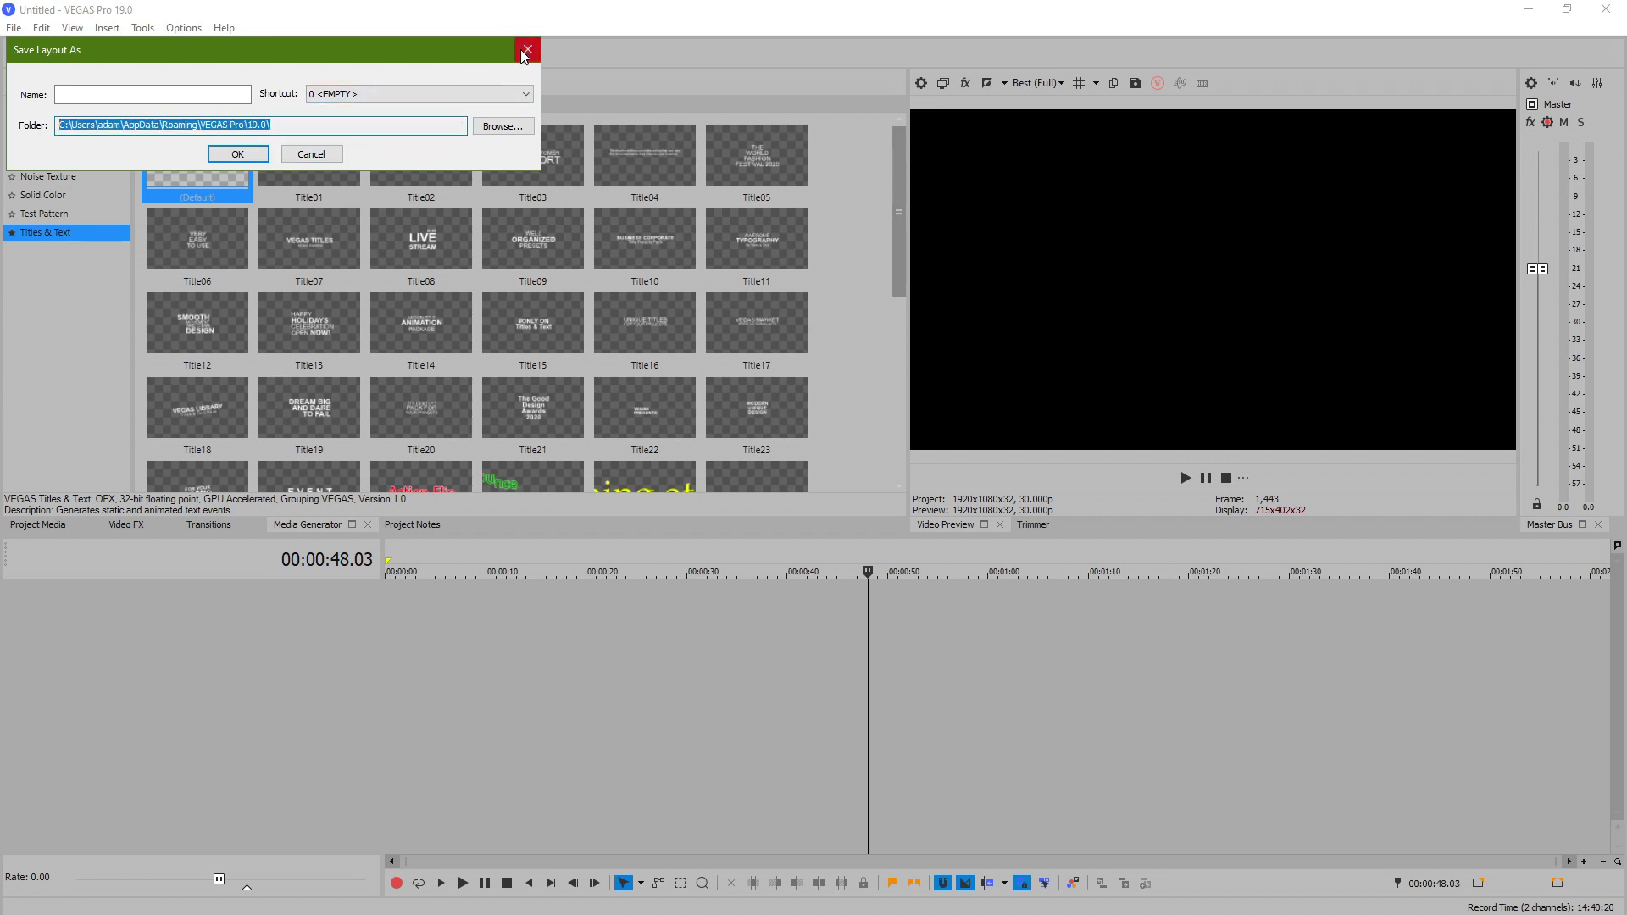
drag(200, 127, 132, 132)
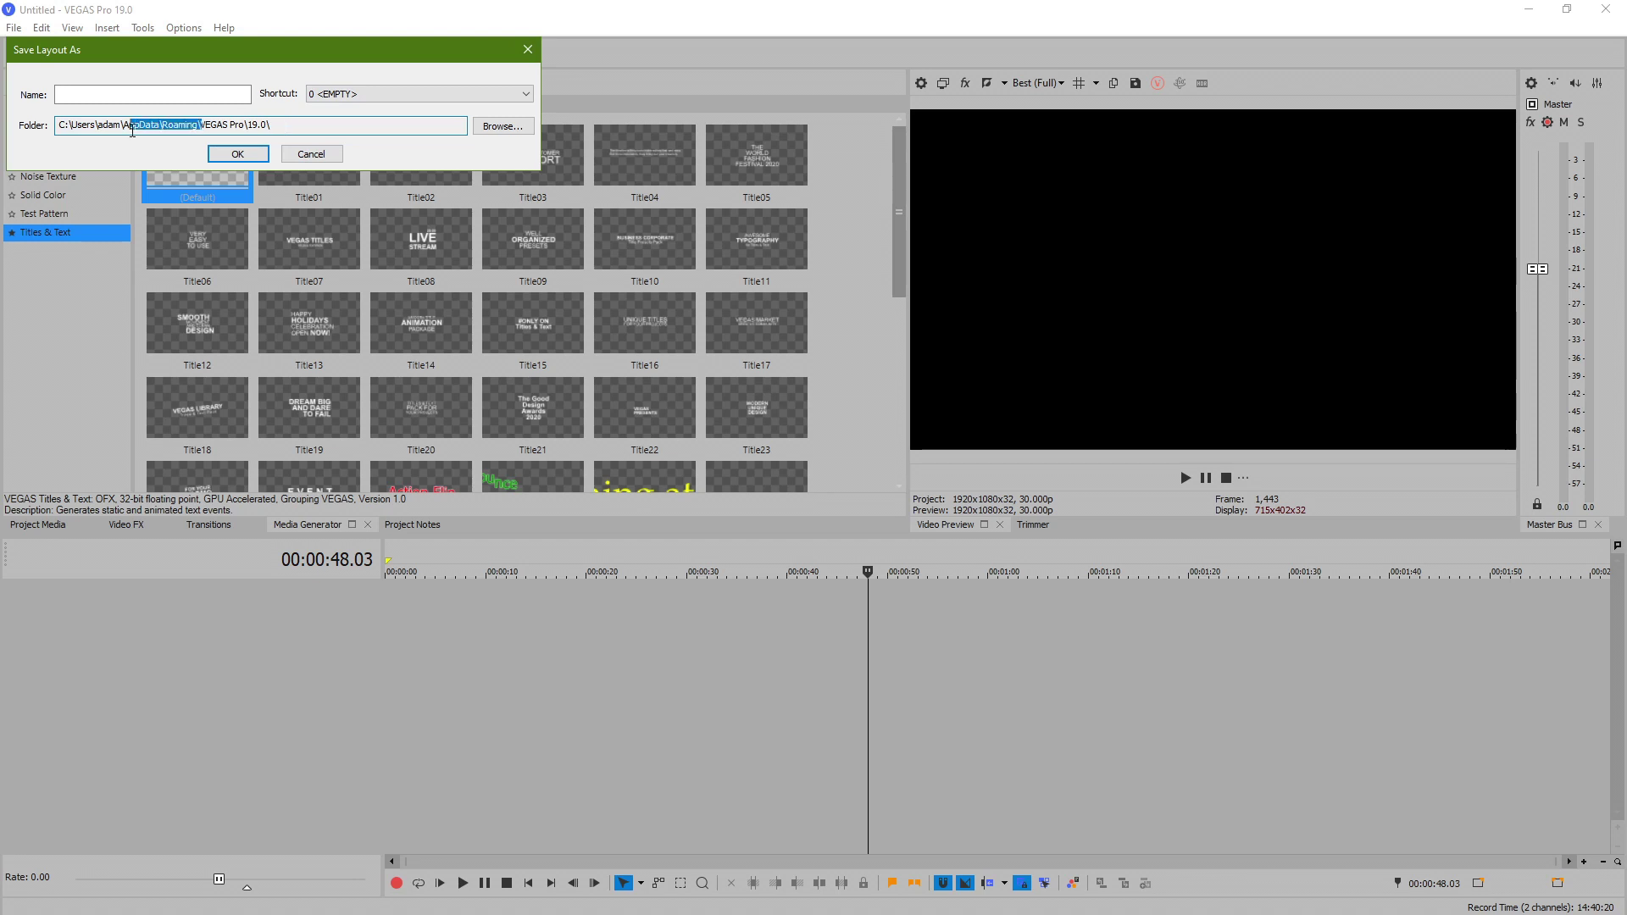
click(527, 49)
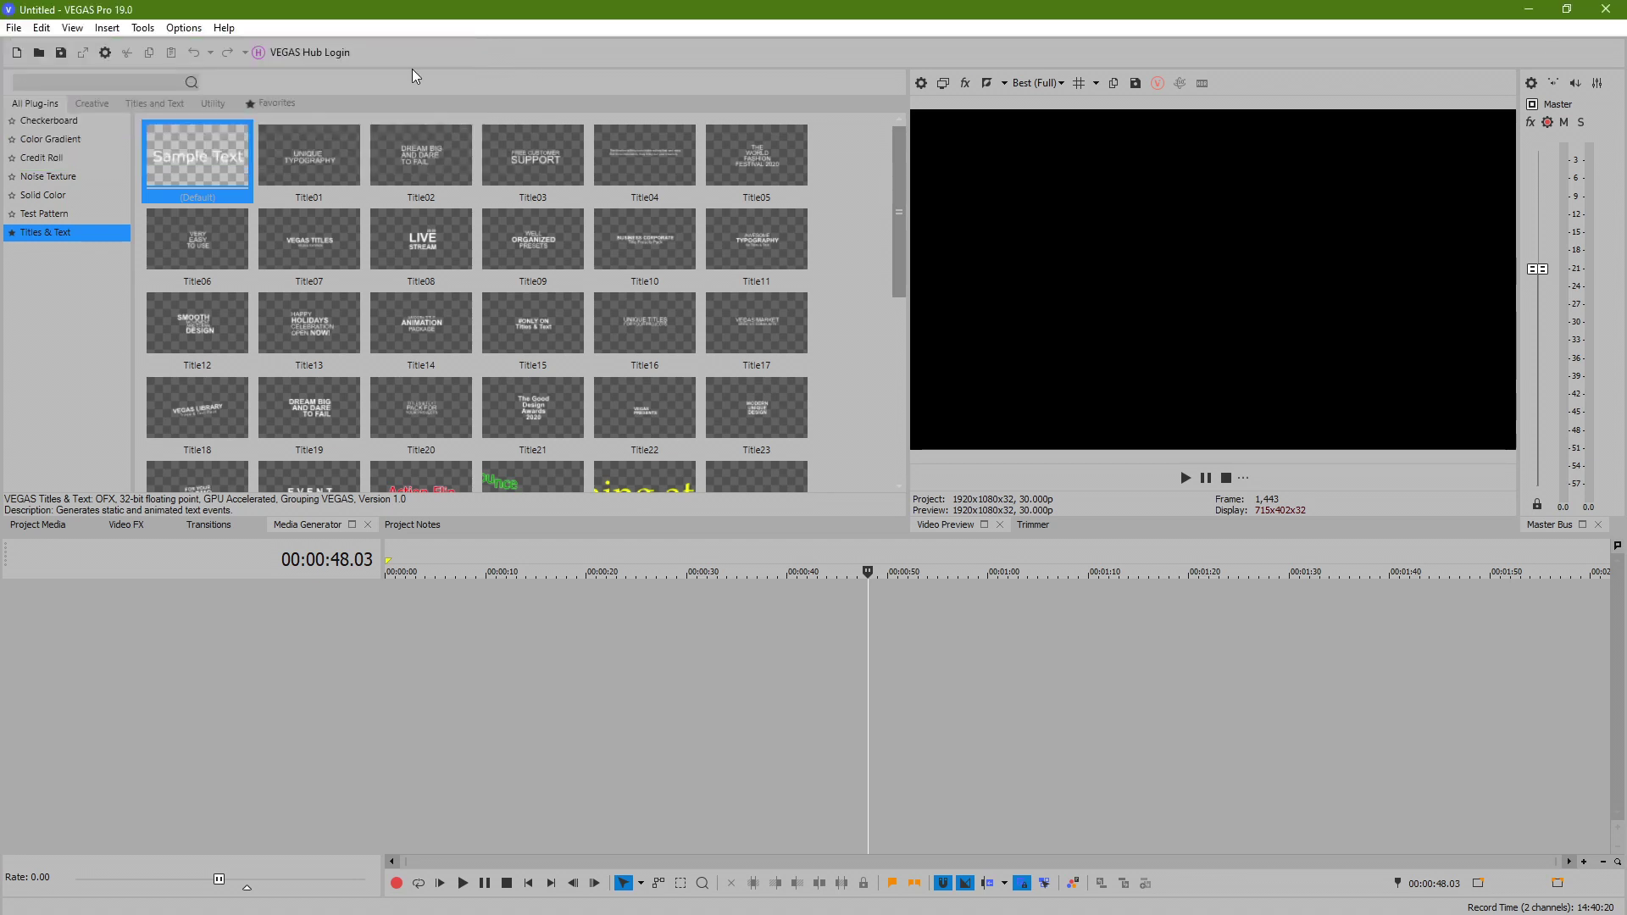
Step: Load the Audio Mixing window layout from View > Window Layouts
click(103, 27)
click(84, 32)
click(73, 28)
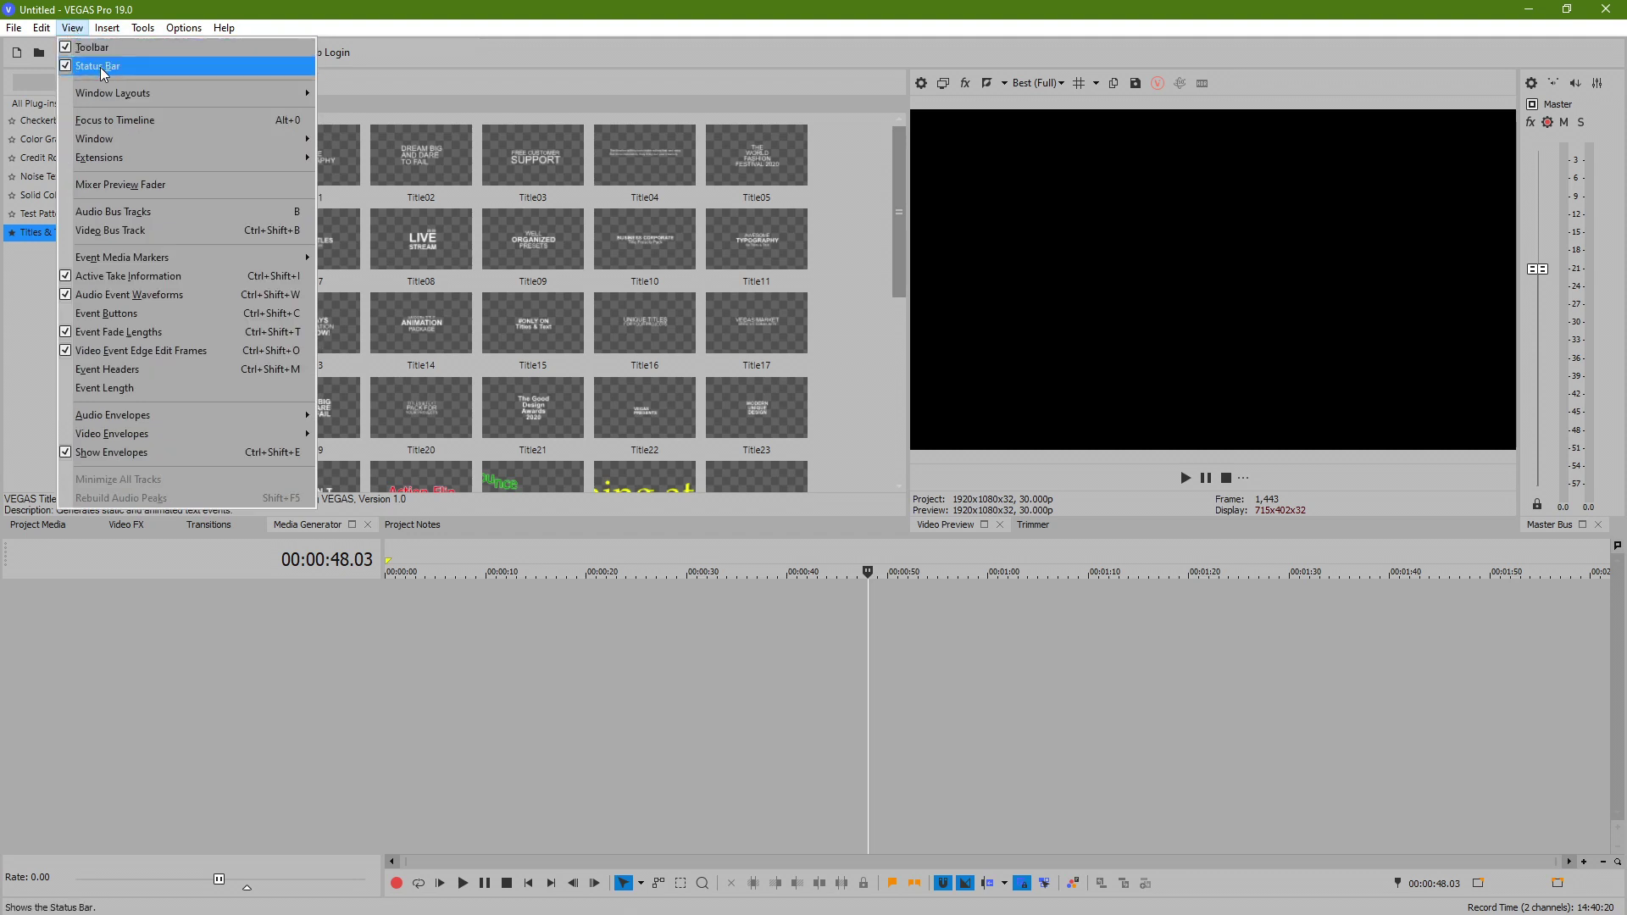
mouse_move(254, 93)
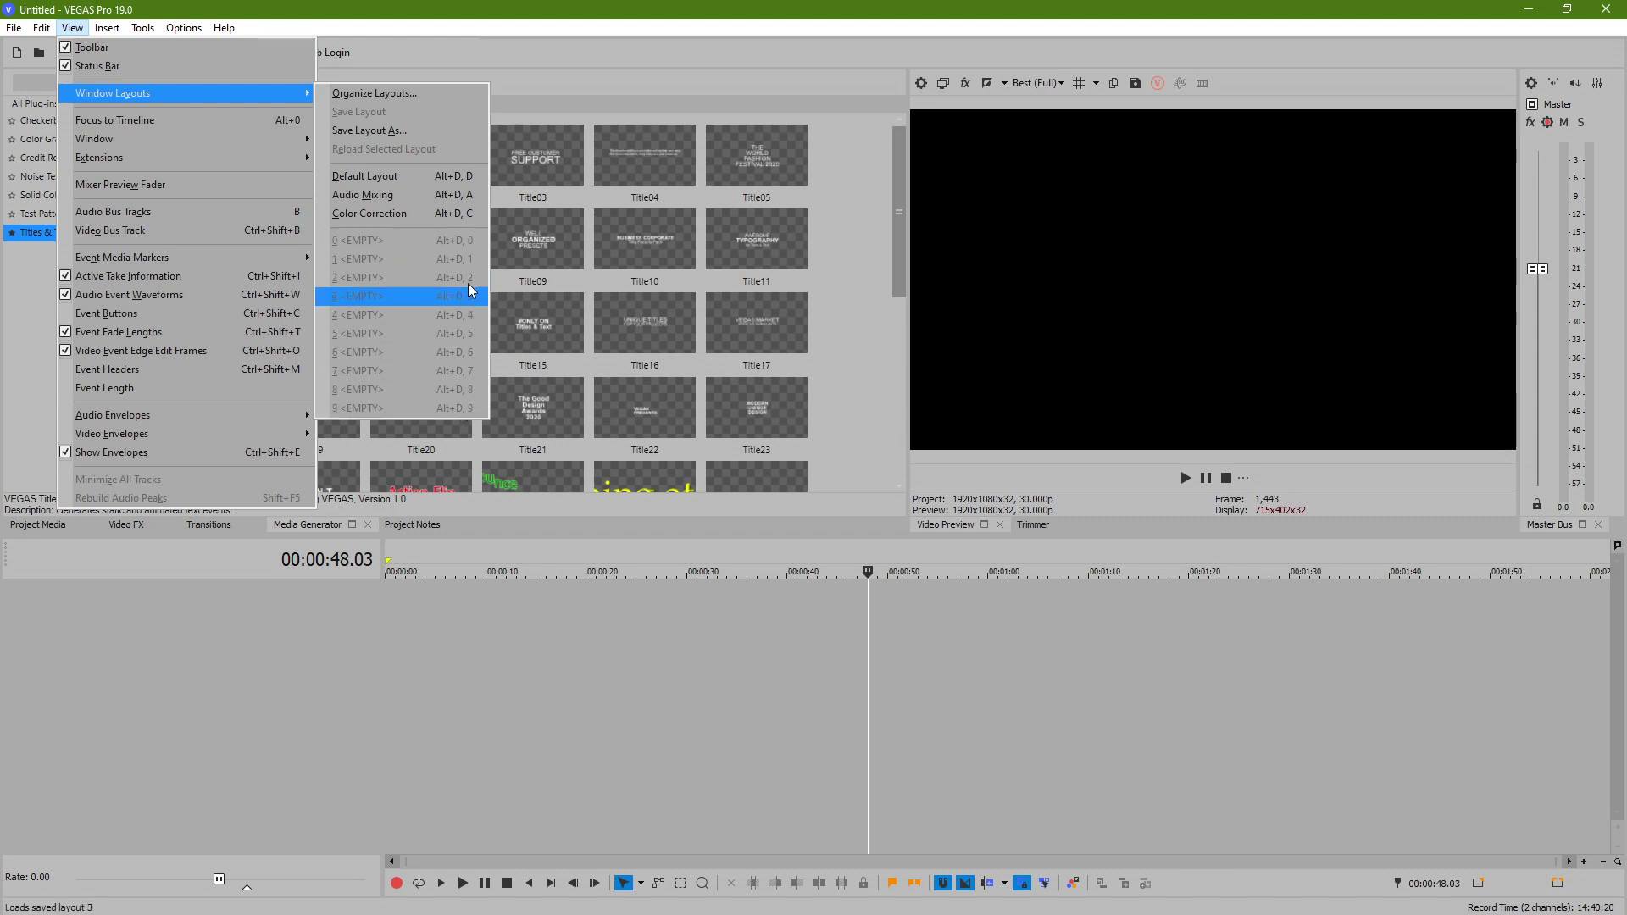
click(392, 205)
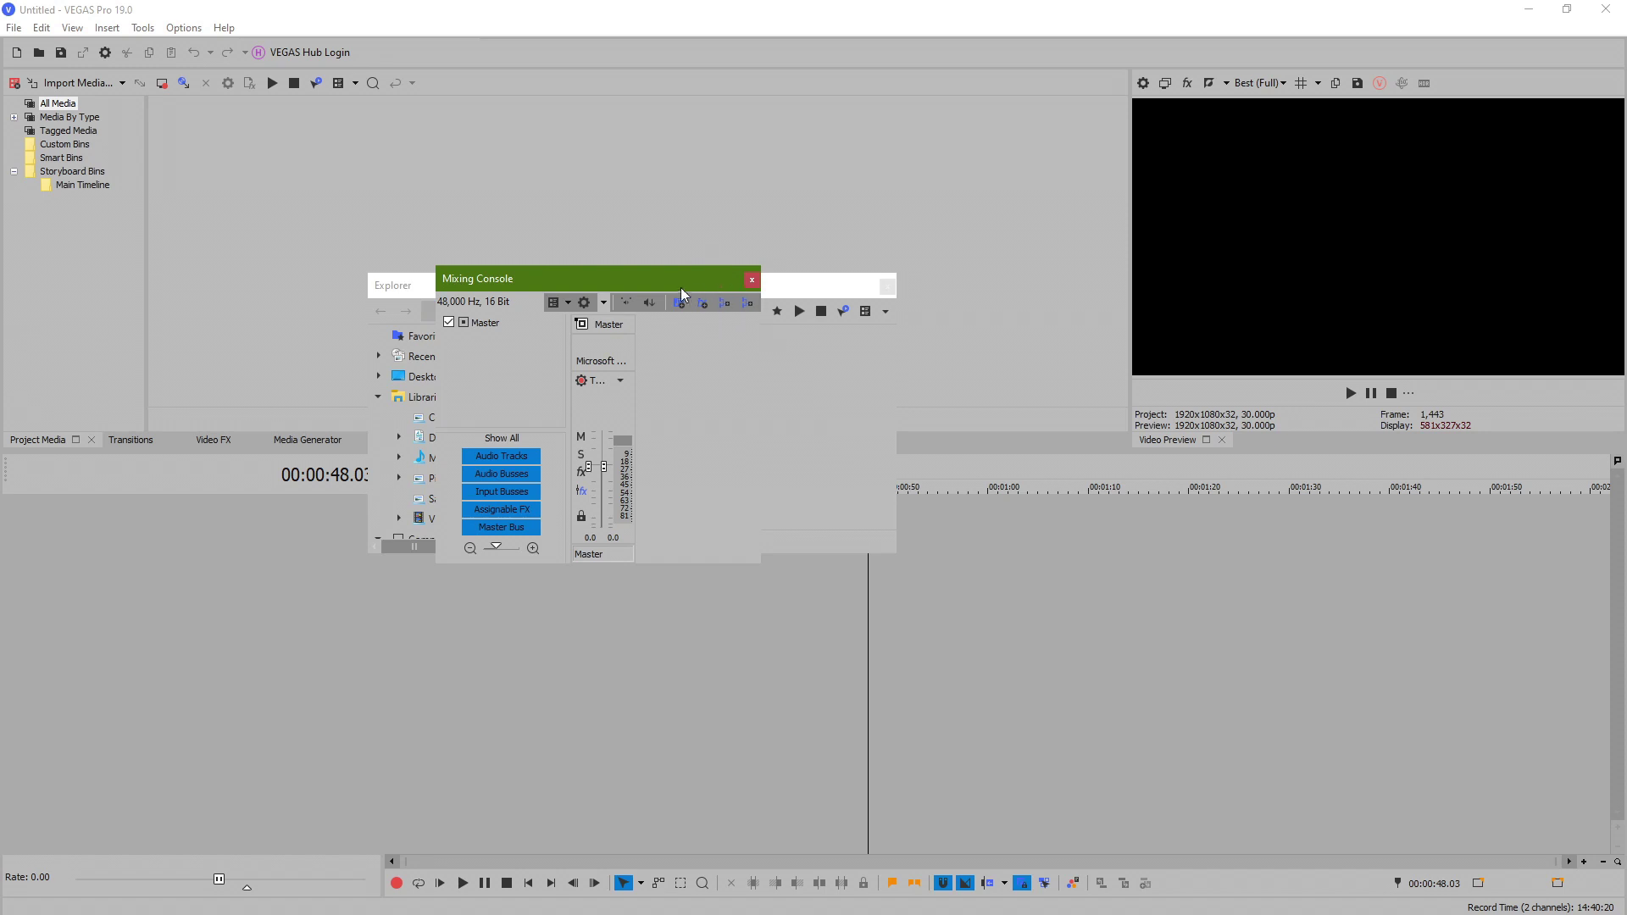
Step: Move the Mixing Console aside, dock Explorer beside Project Media, then float and enlarge it
drag(683, 294, 1023, 278)
drag(585, 286, 560, 251)
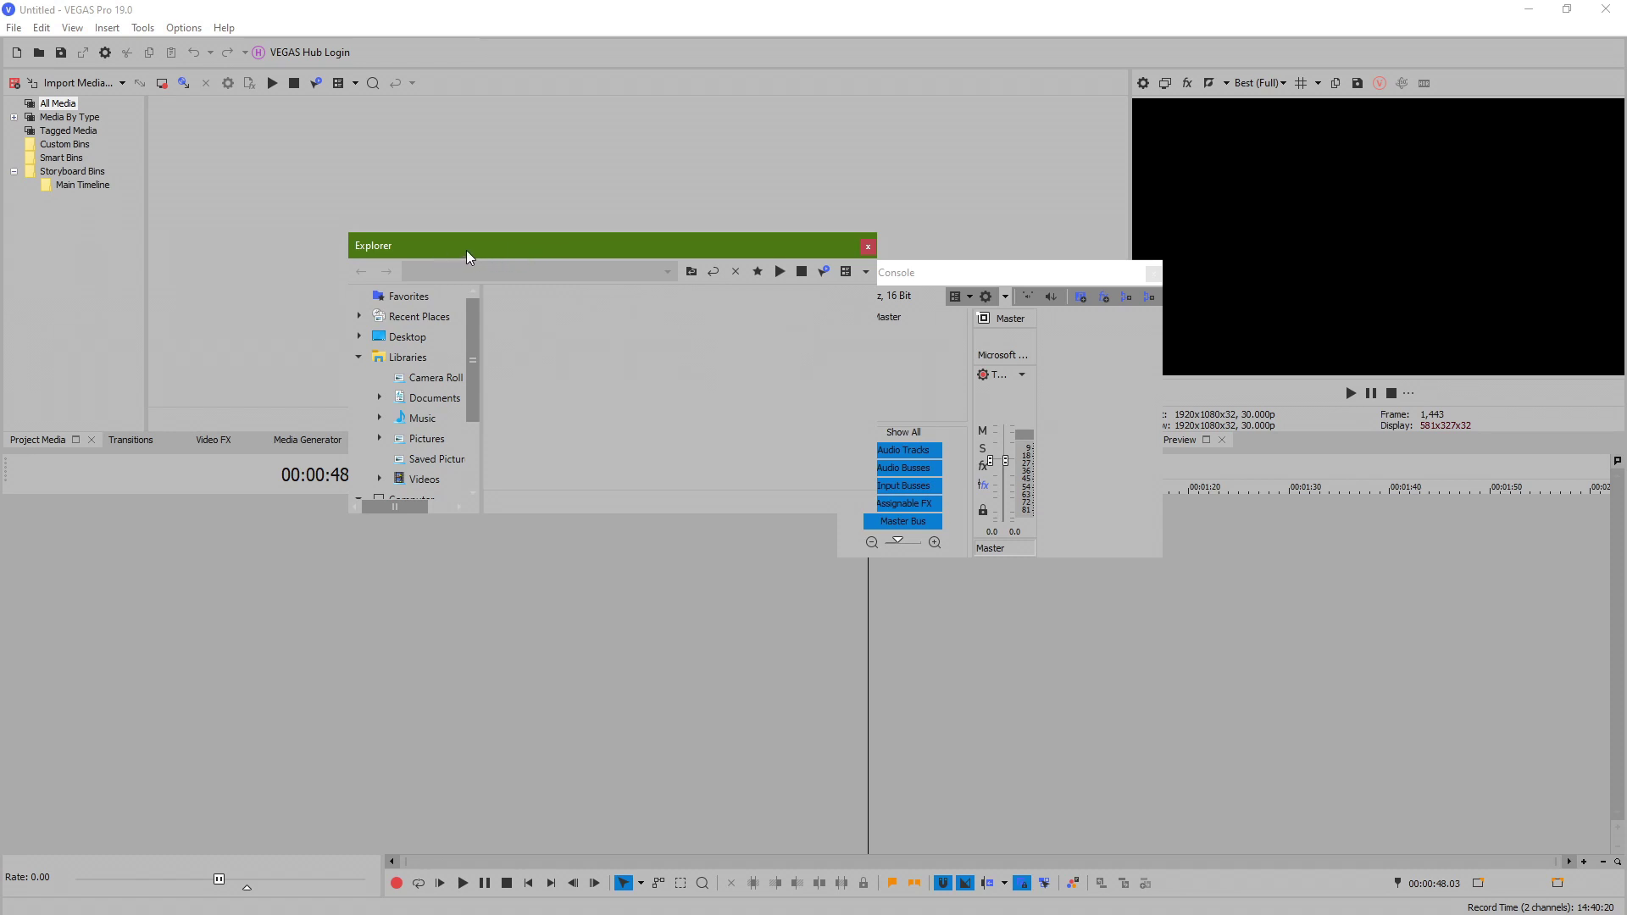
drag(467, 256, 298, 146)
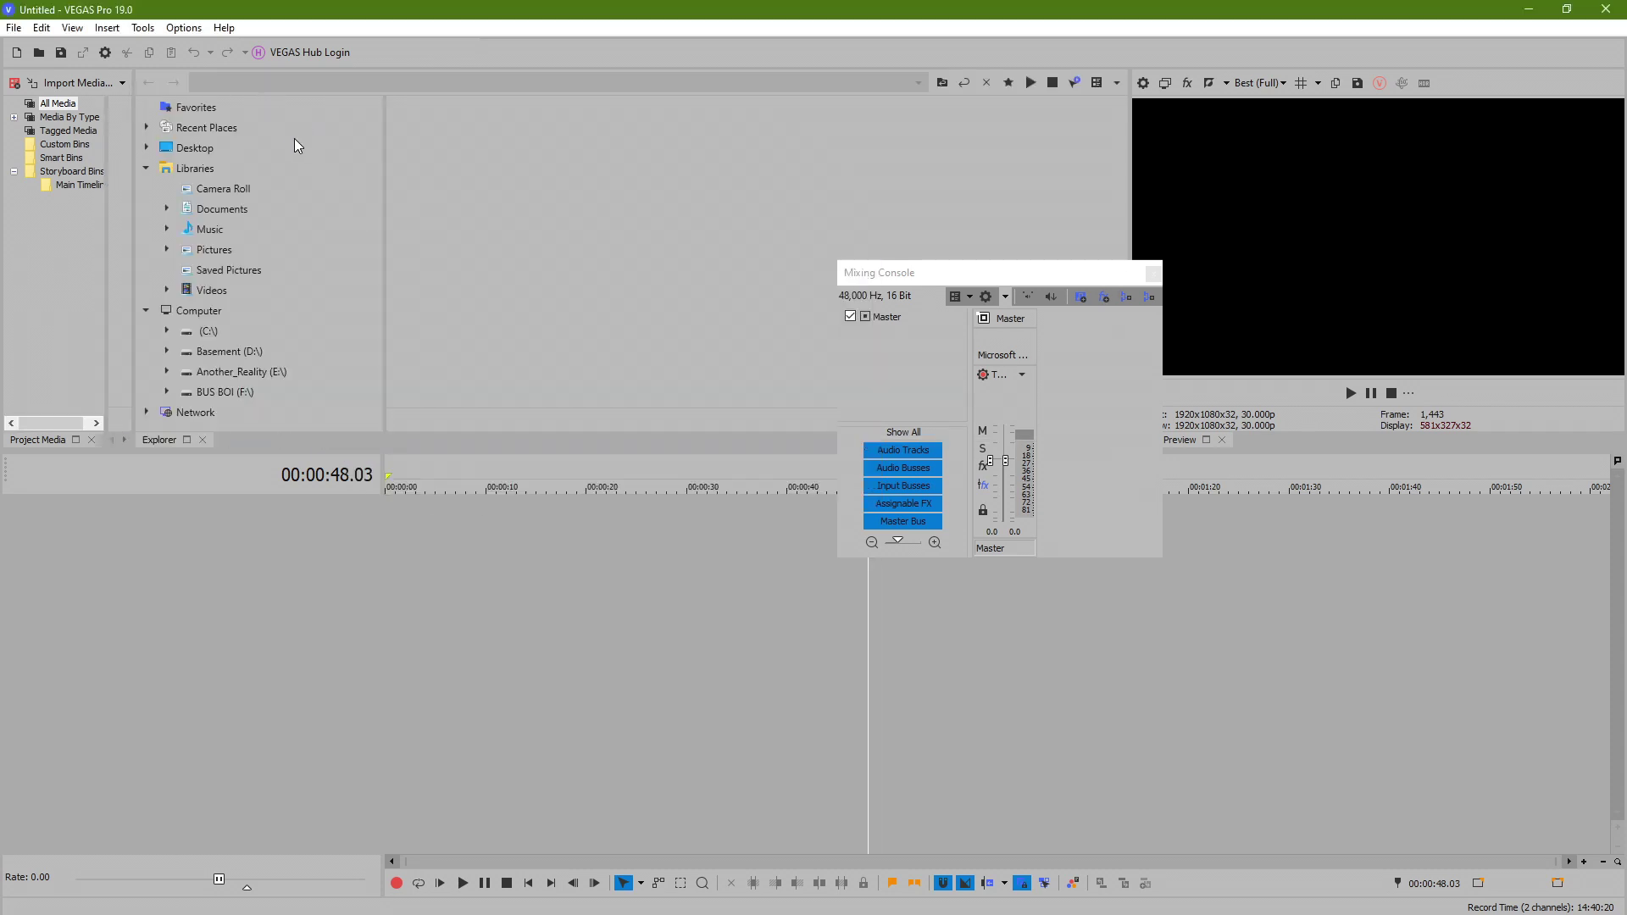
drag(161, 440, 212, 536)
drag(382, 500, 1039, 475)
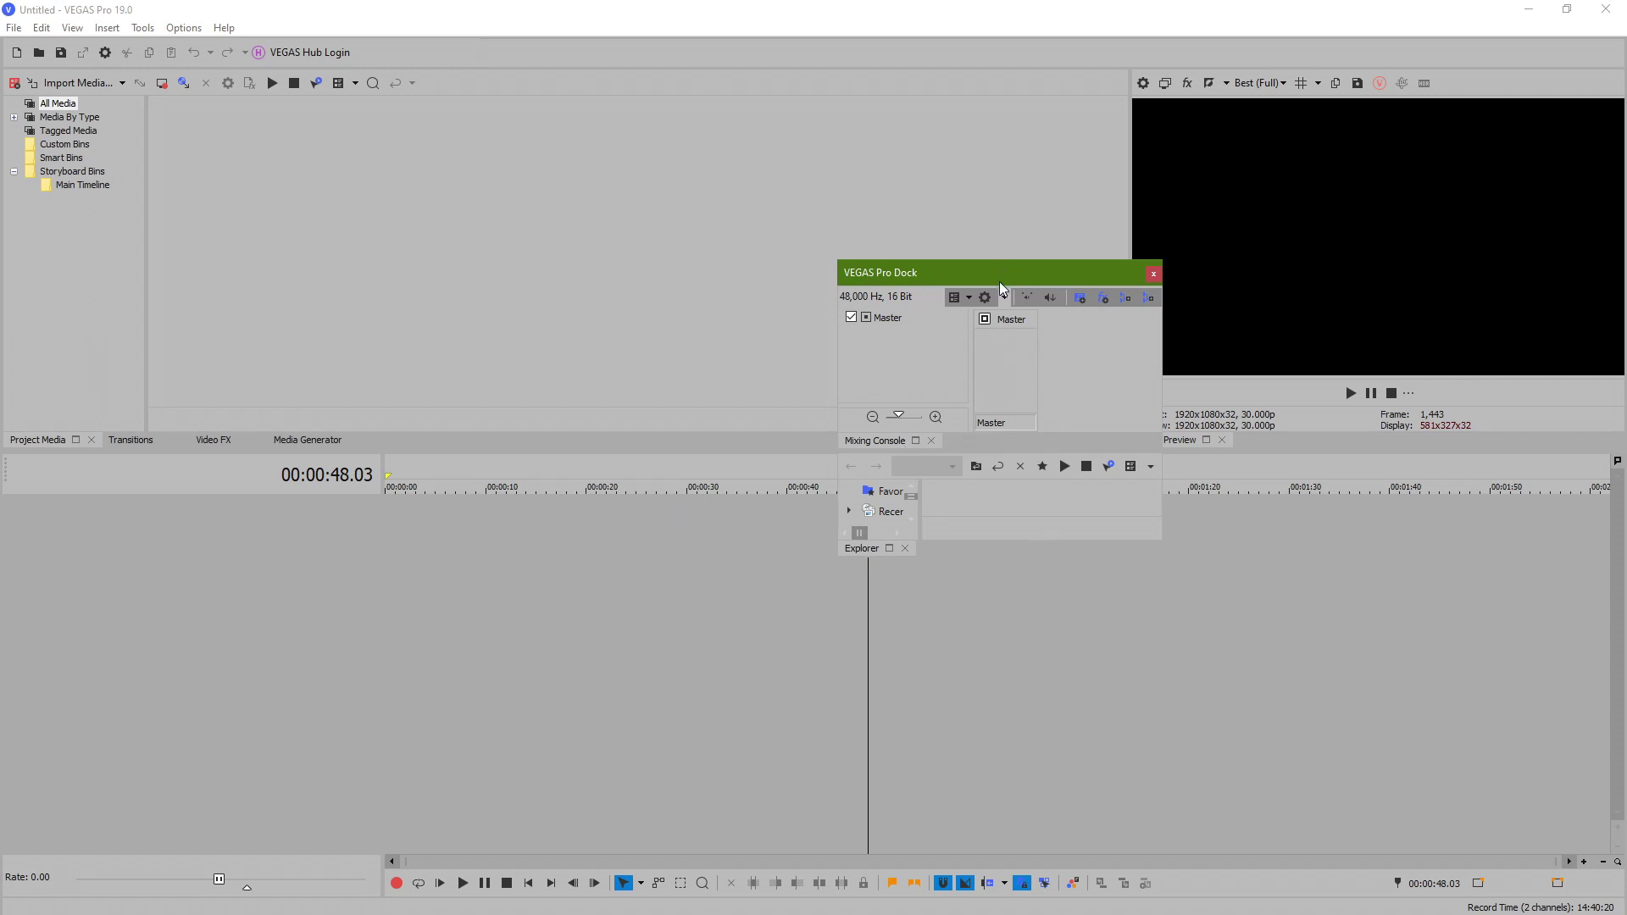
Step: Enlarge the dock to show the mixer faders, then float and enlarge Explorer separately
drag(937, 280, 654, 195)
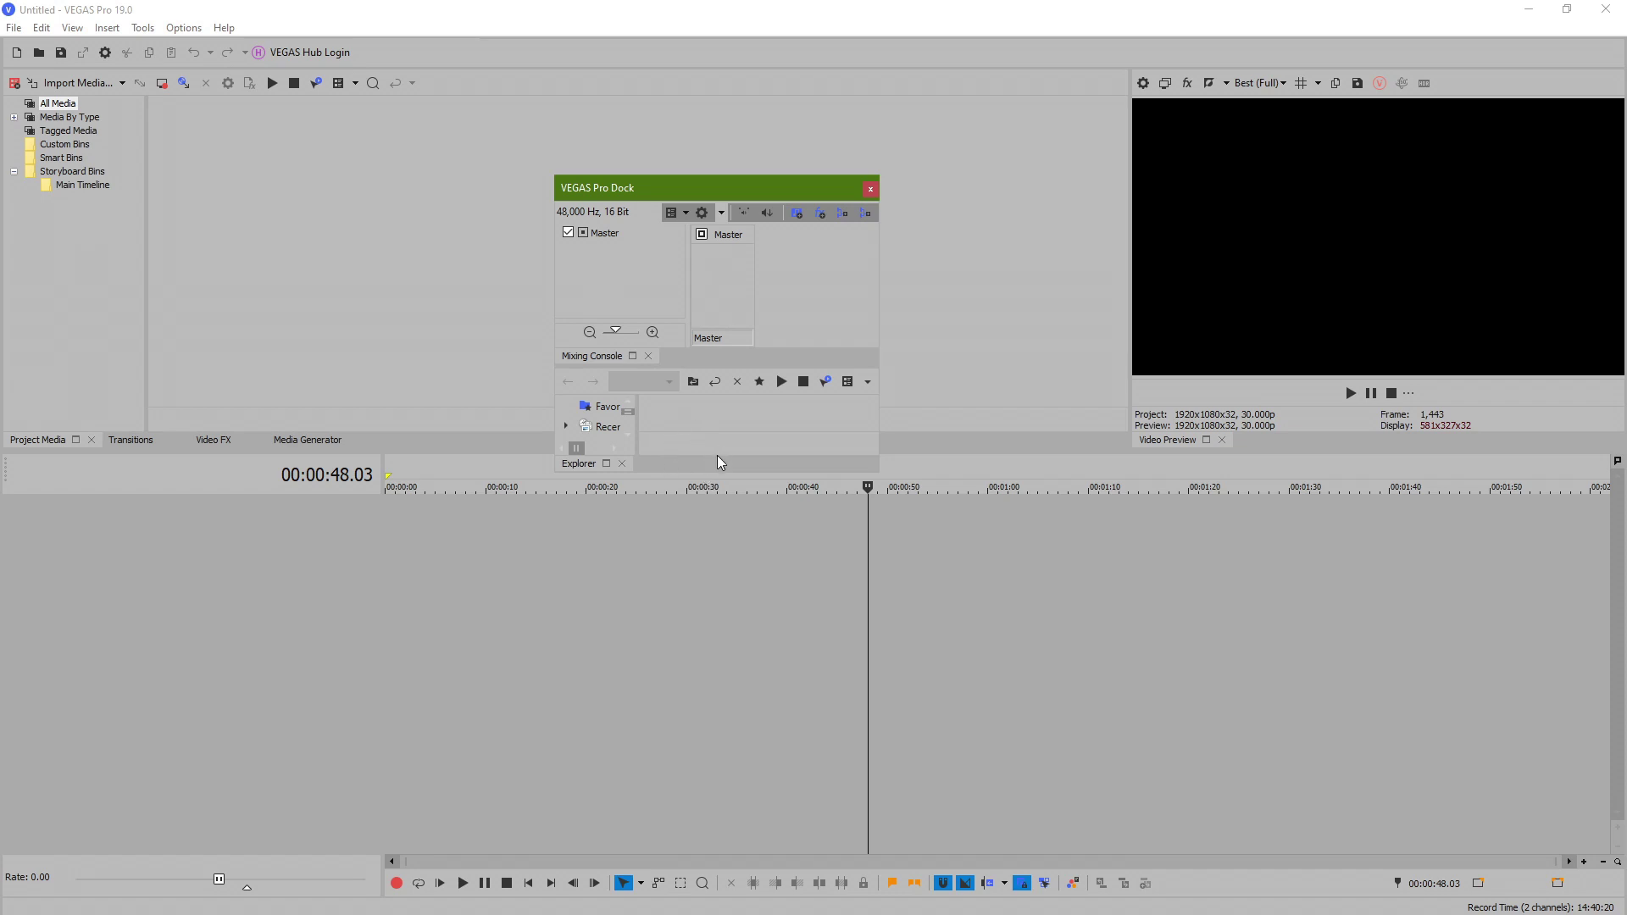
drag(716, 479, 755, 721)
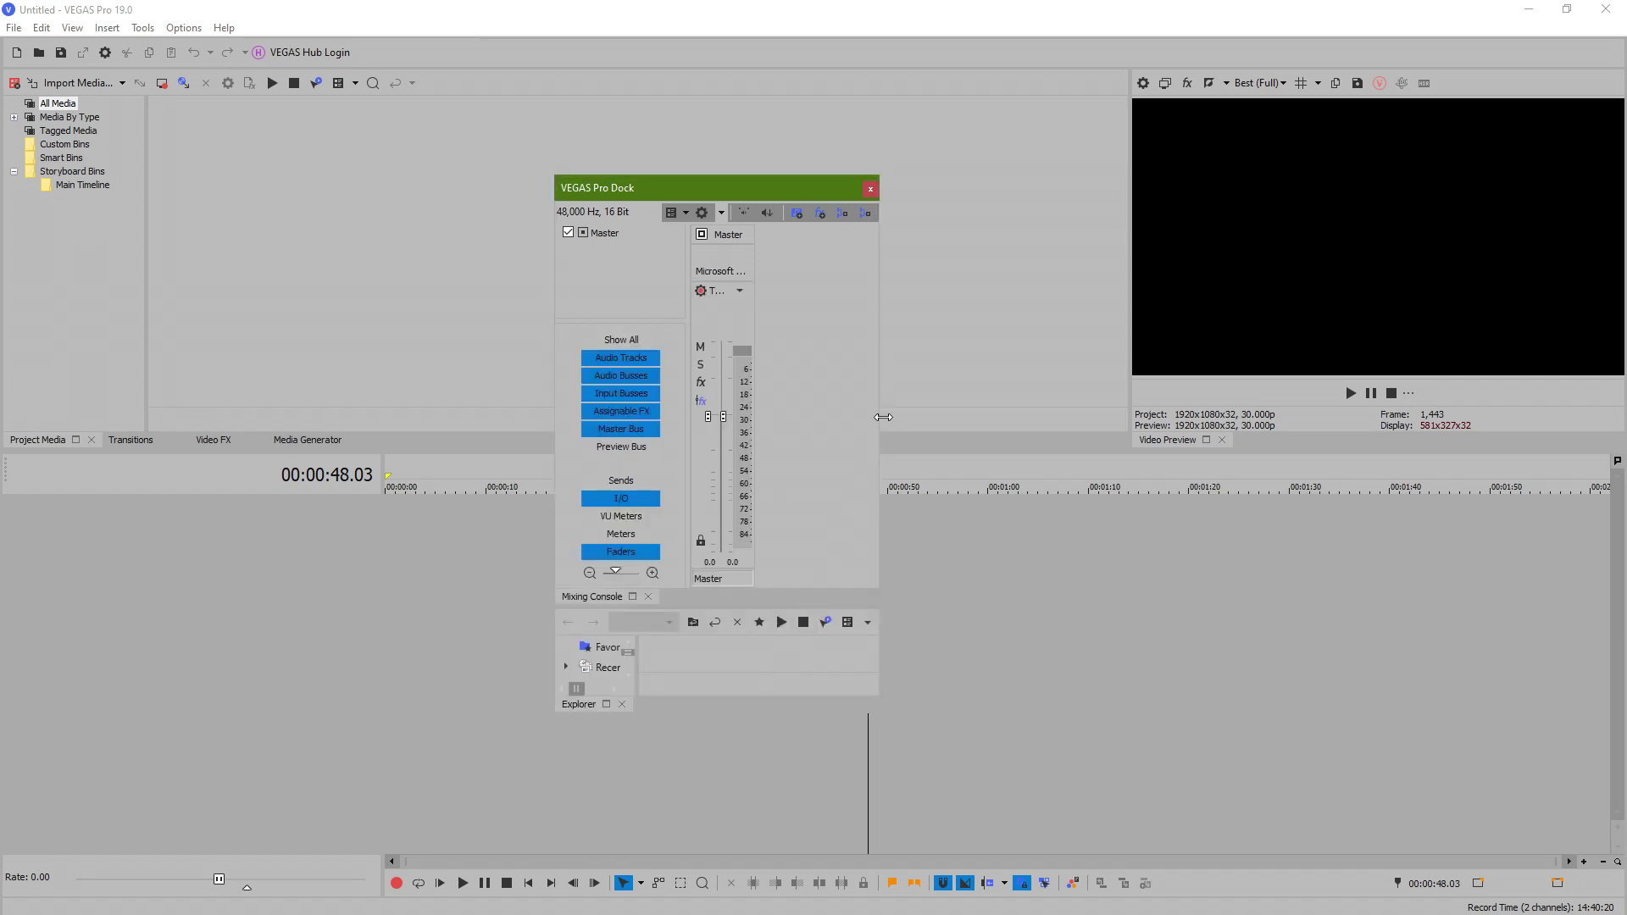
drag(884, 417, 1150, 404)
drag(864, 194, 515, 121)
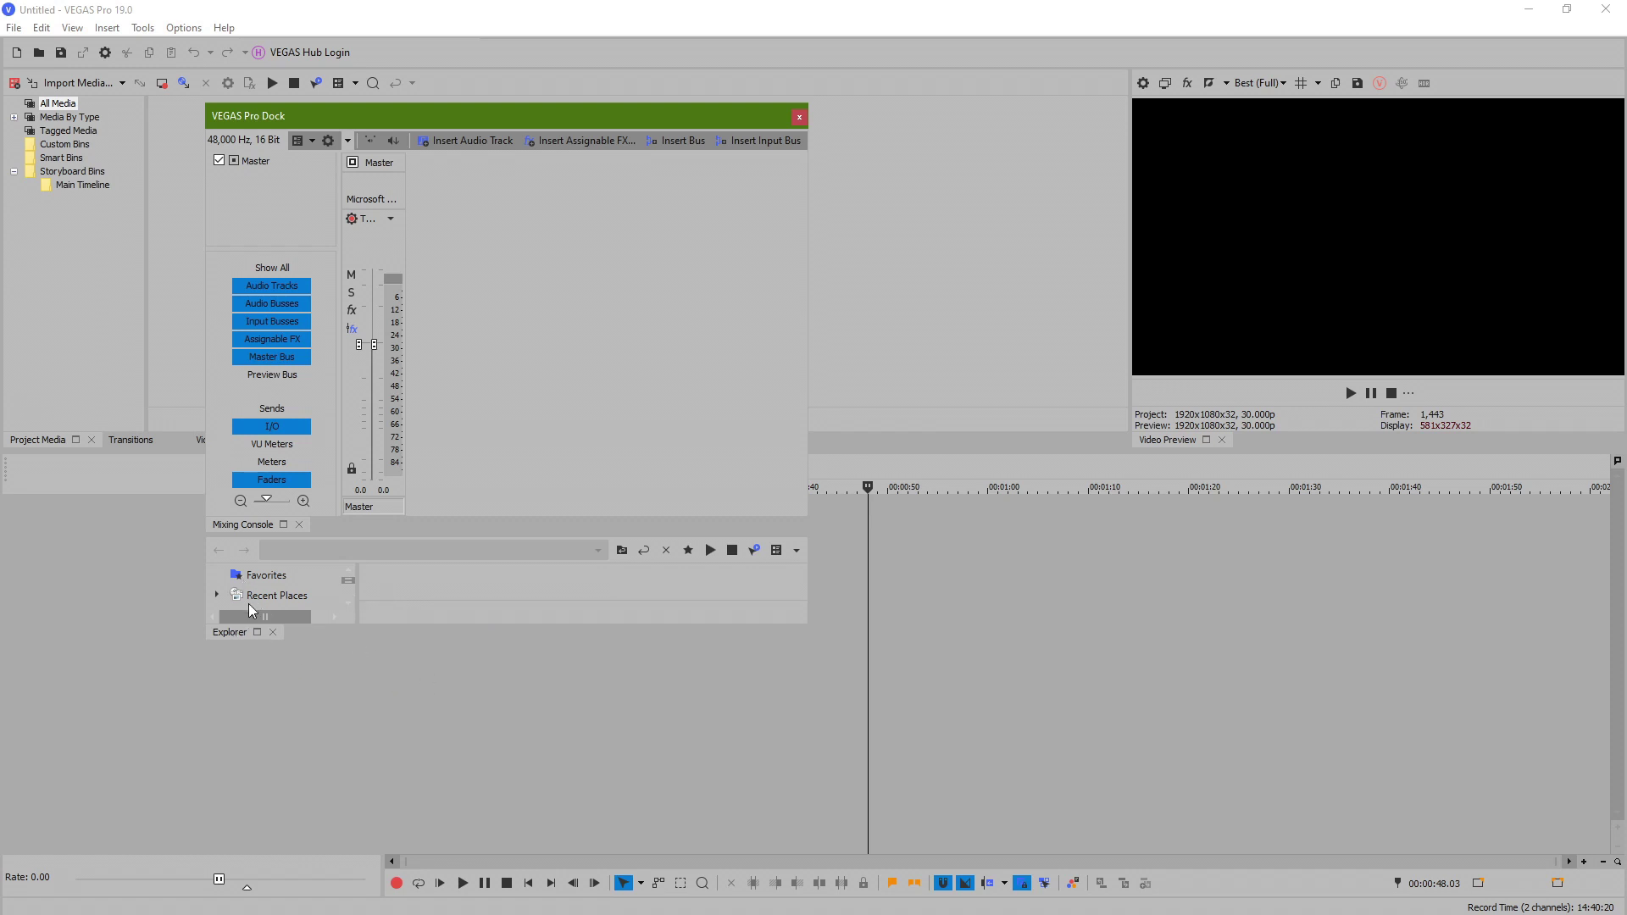
drag(233, 635, 990, 659)
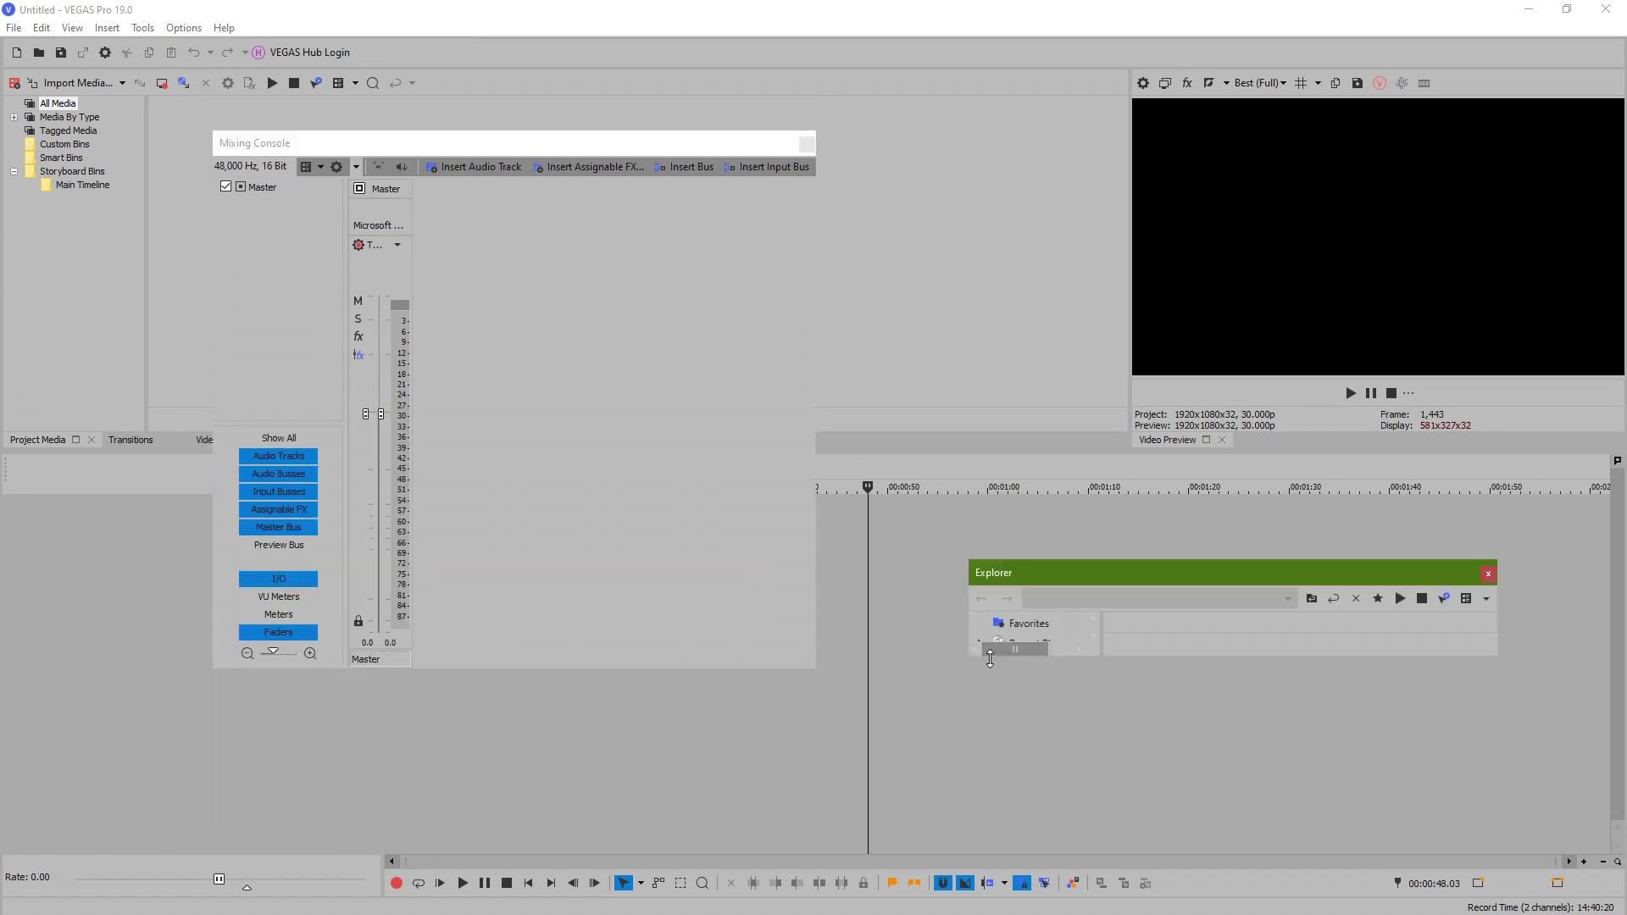
drag(1106, 561, 1093, 327)
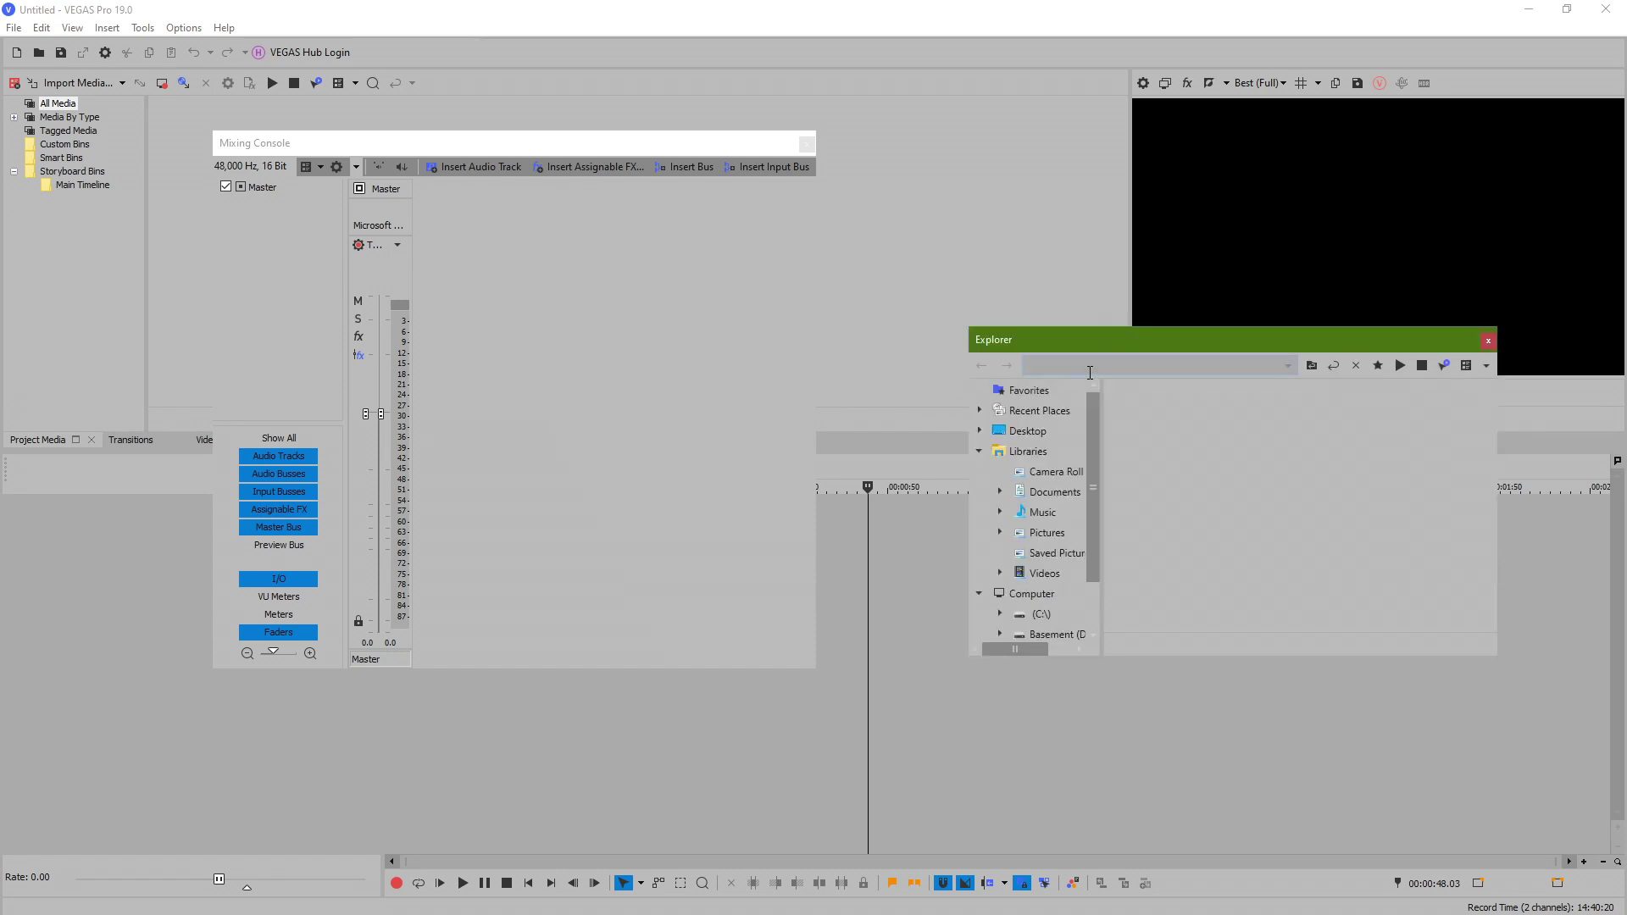
Step: Close Explorer and the Mixing Console, restore the Default Layout, and close the leftover Explorer
click(1489, 343)
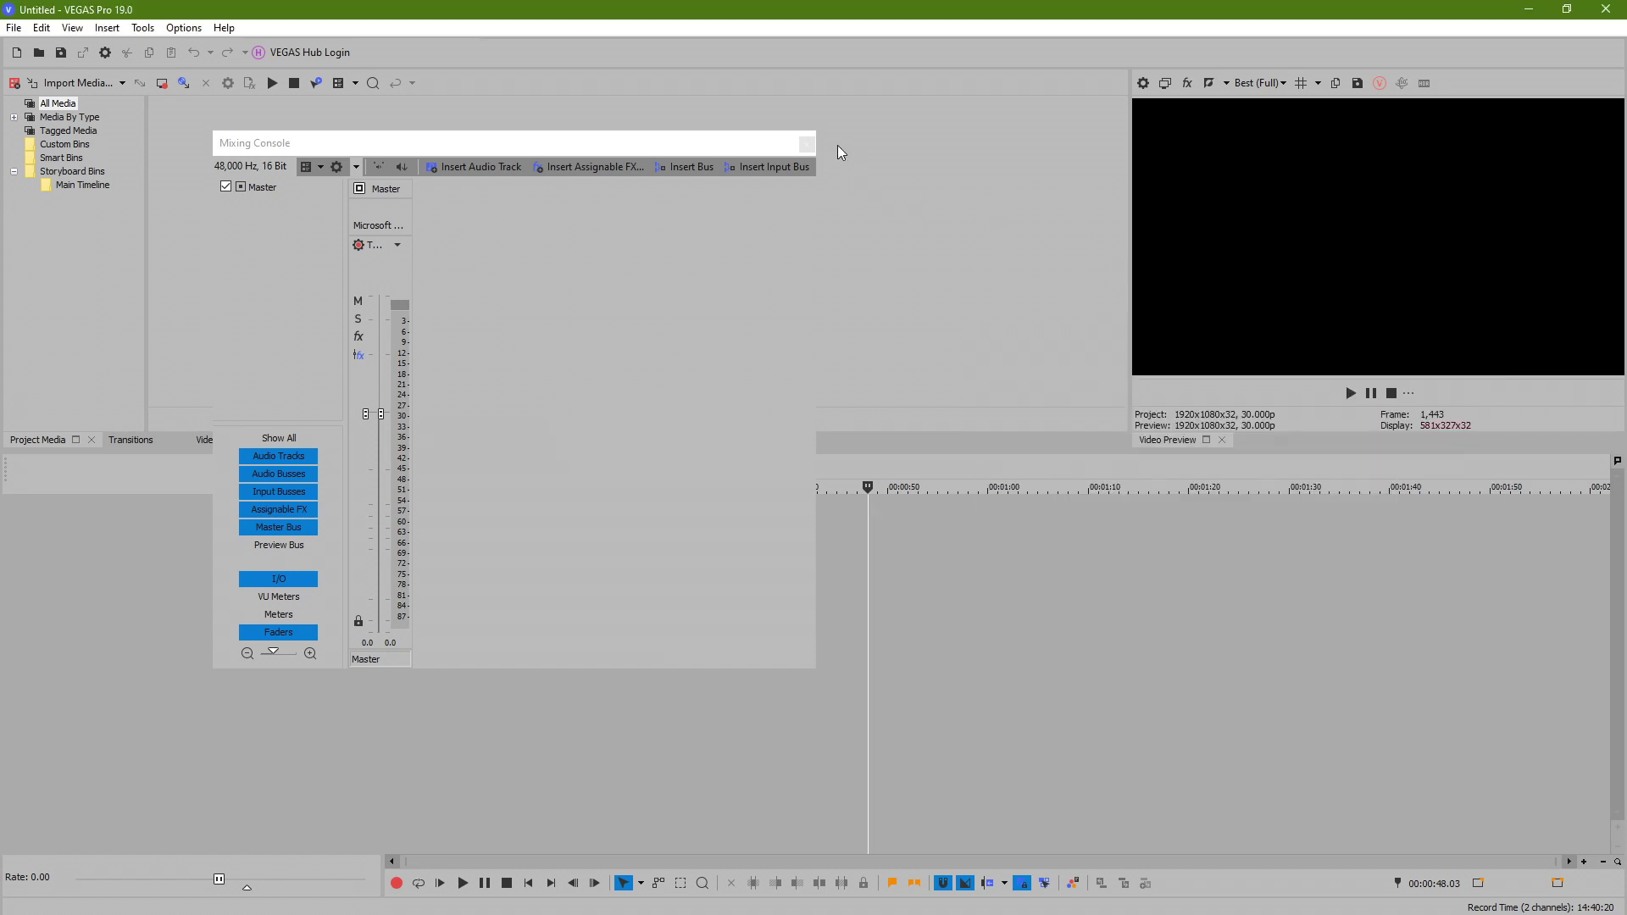
click(807, 143)
click(72, 28)
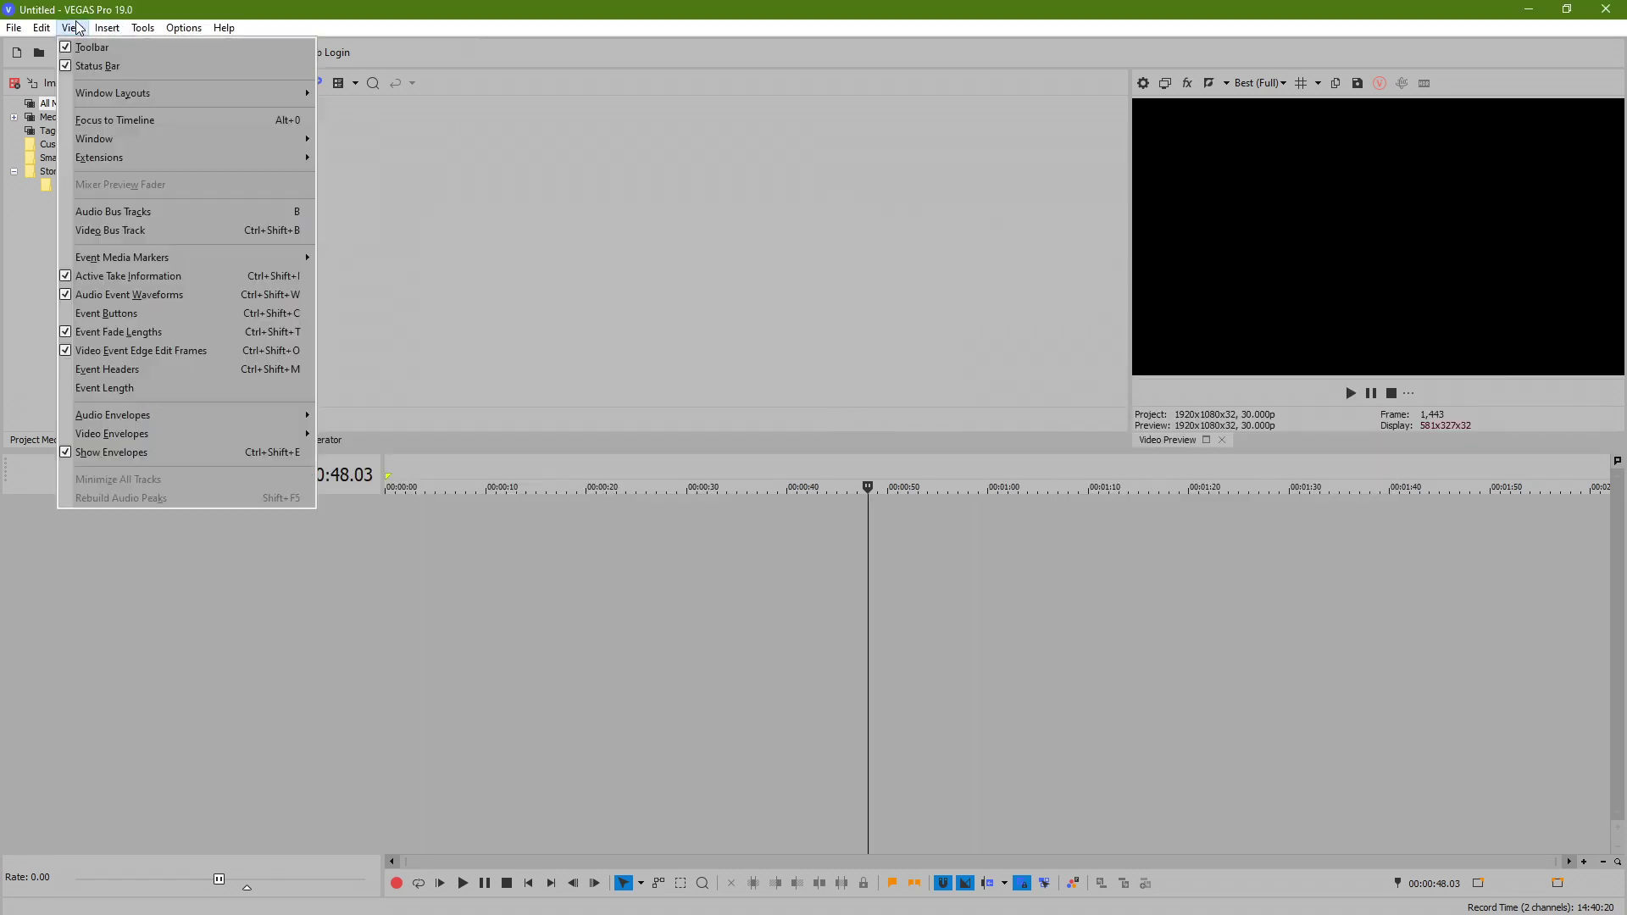
mouse_move(171, 93)
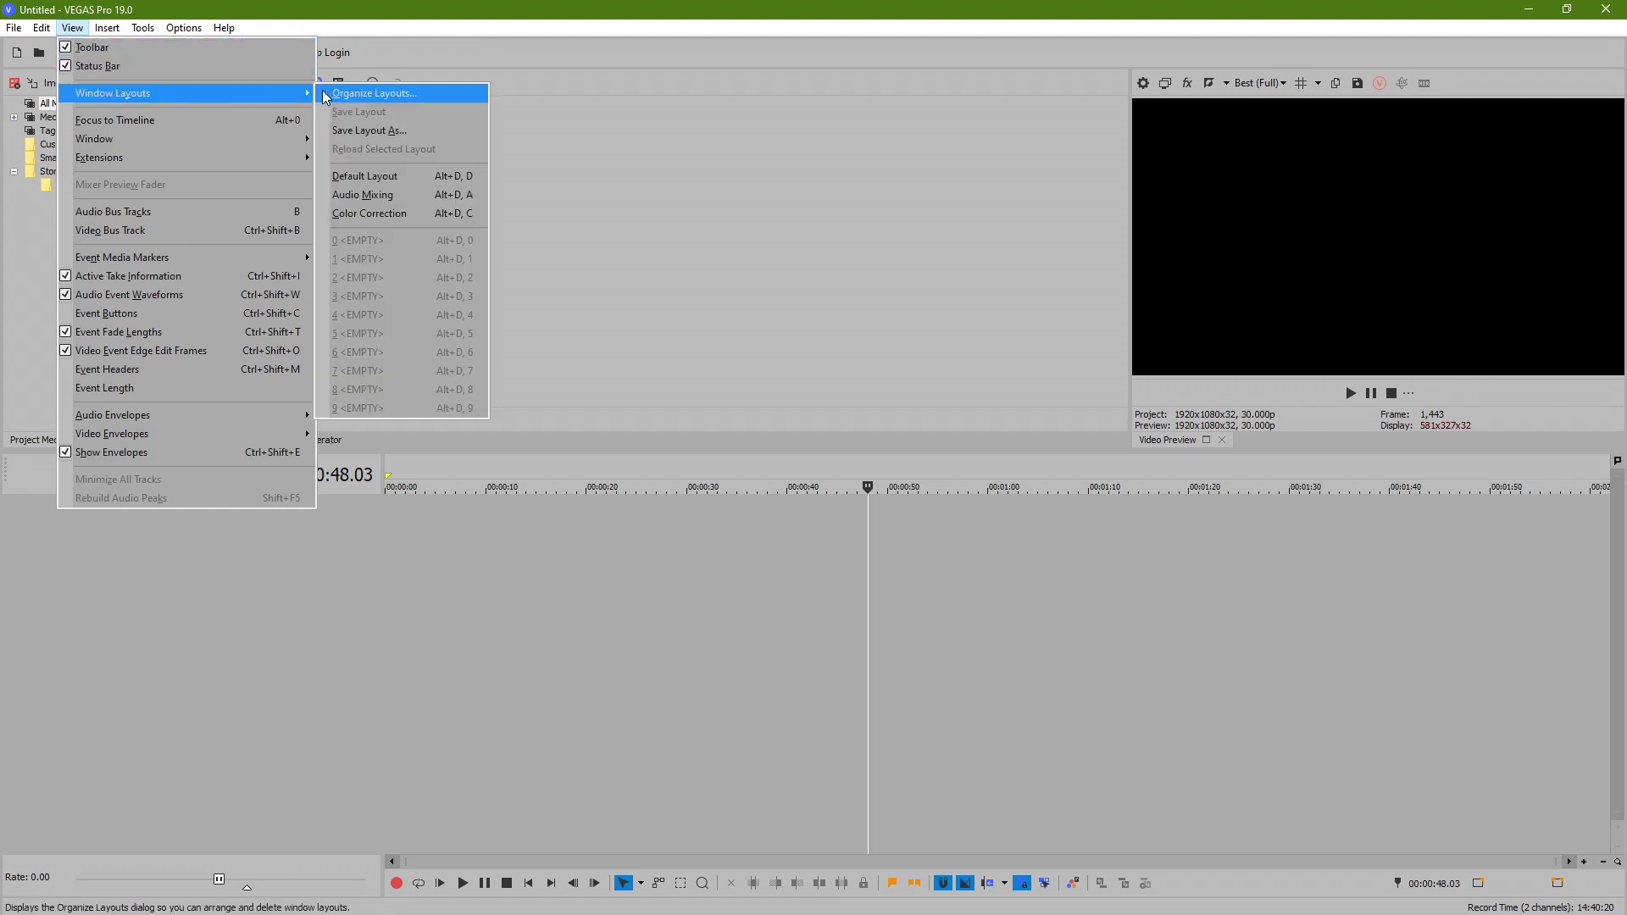
click(373, 176)
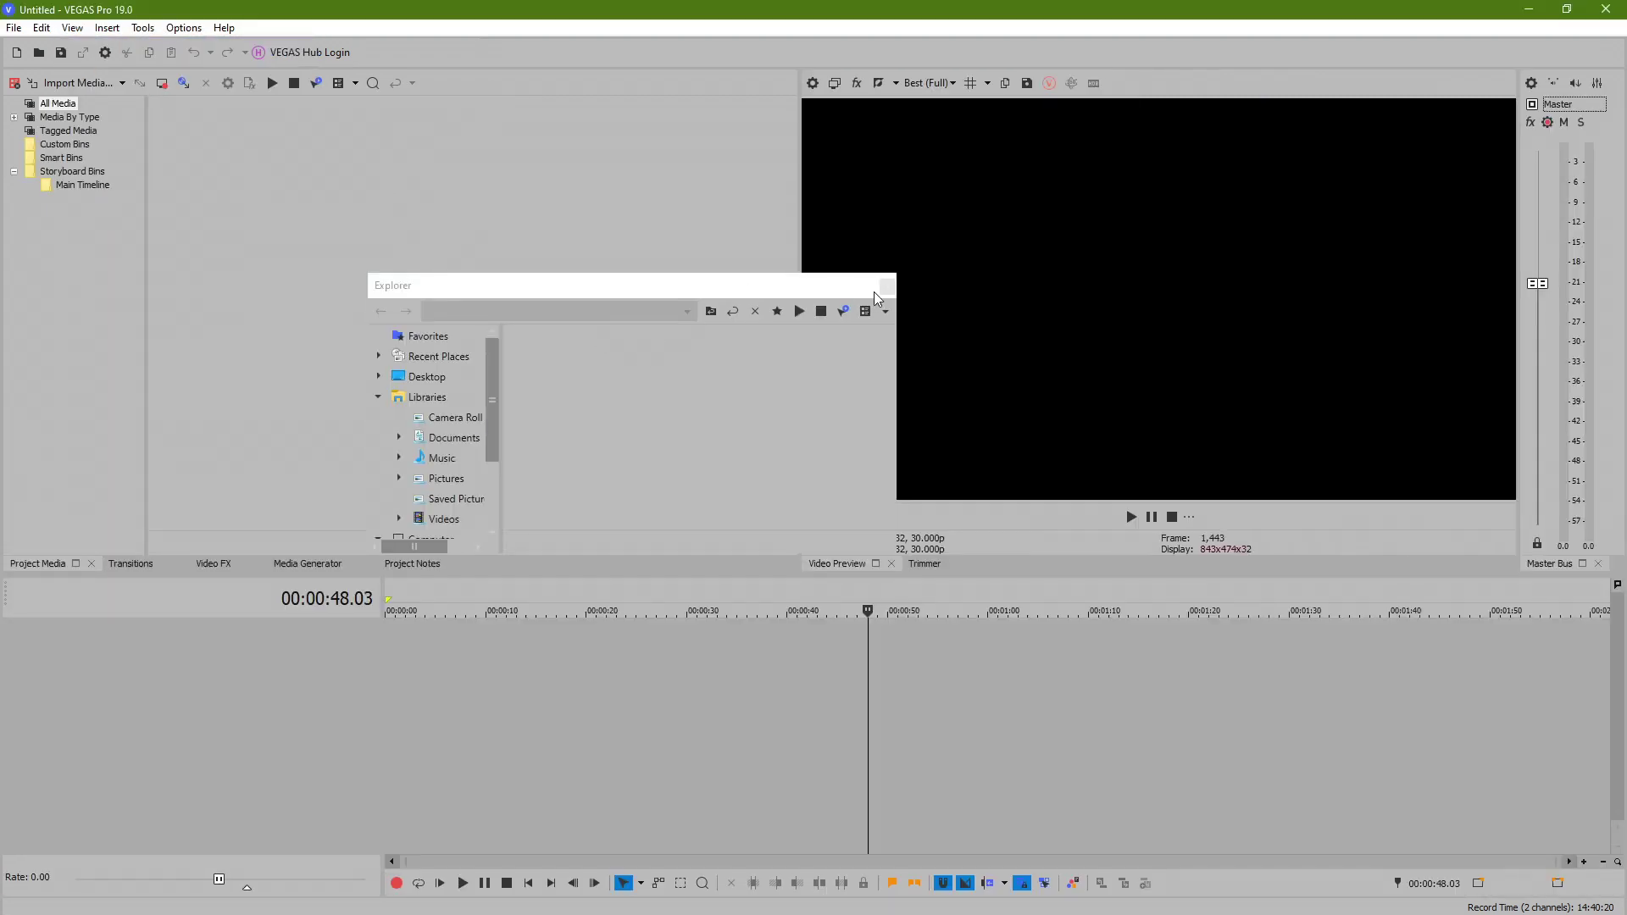
click(885, 286)
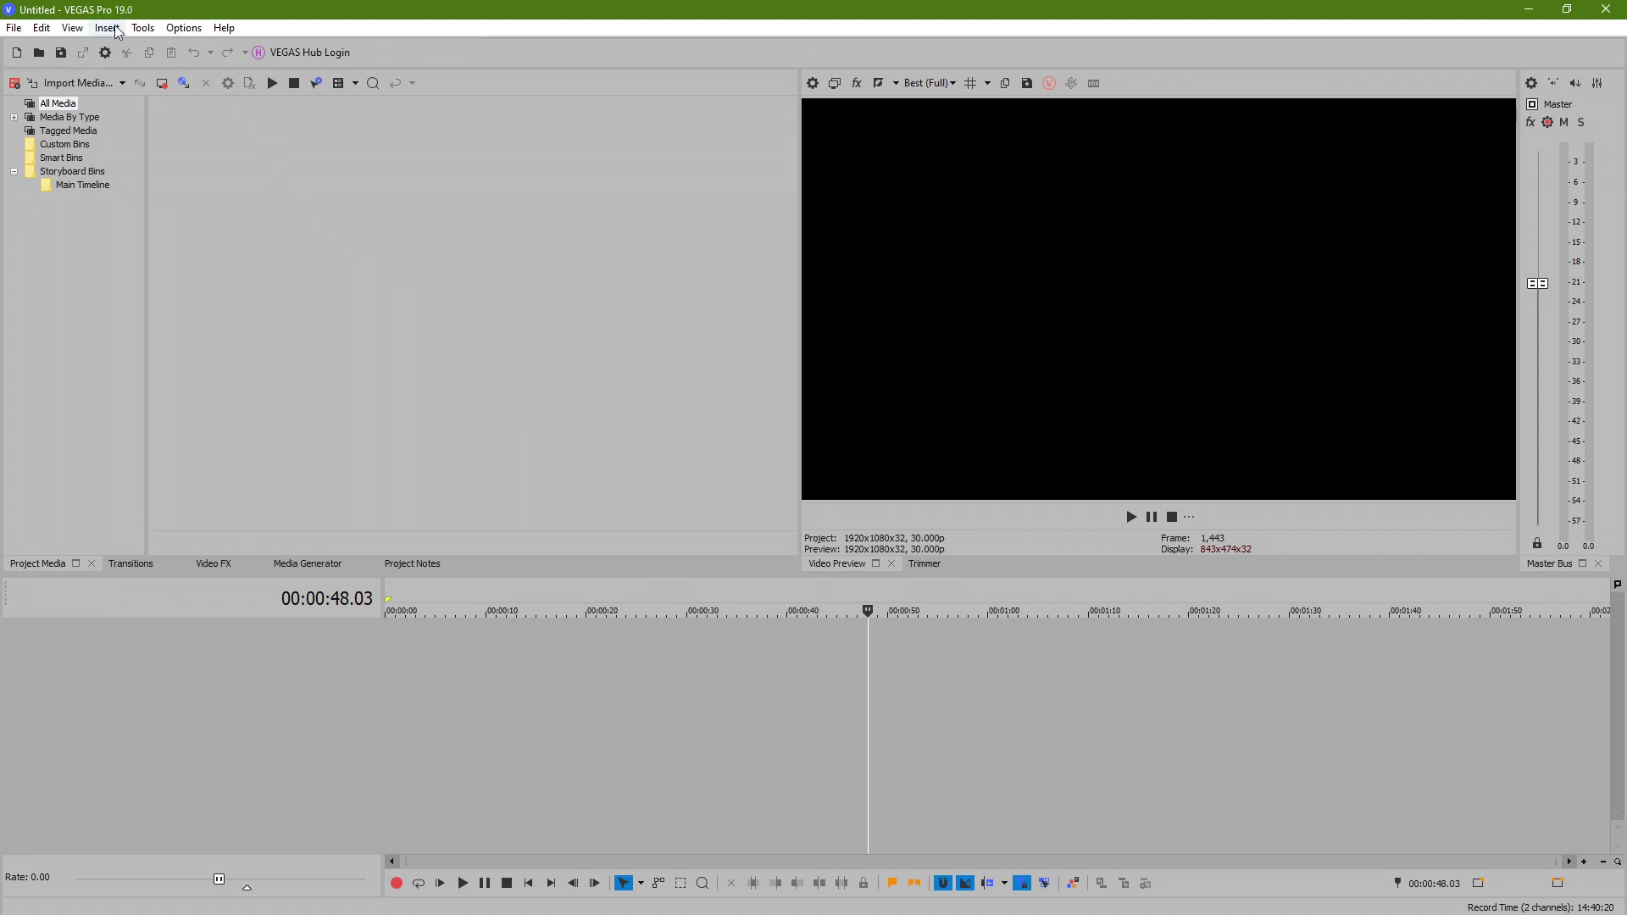
click(72, 27)
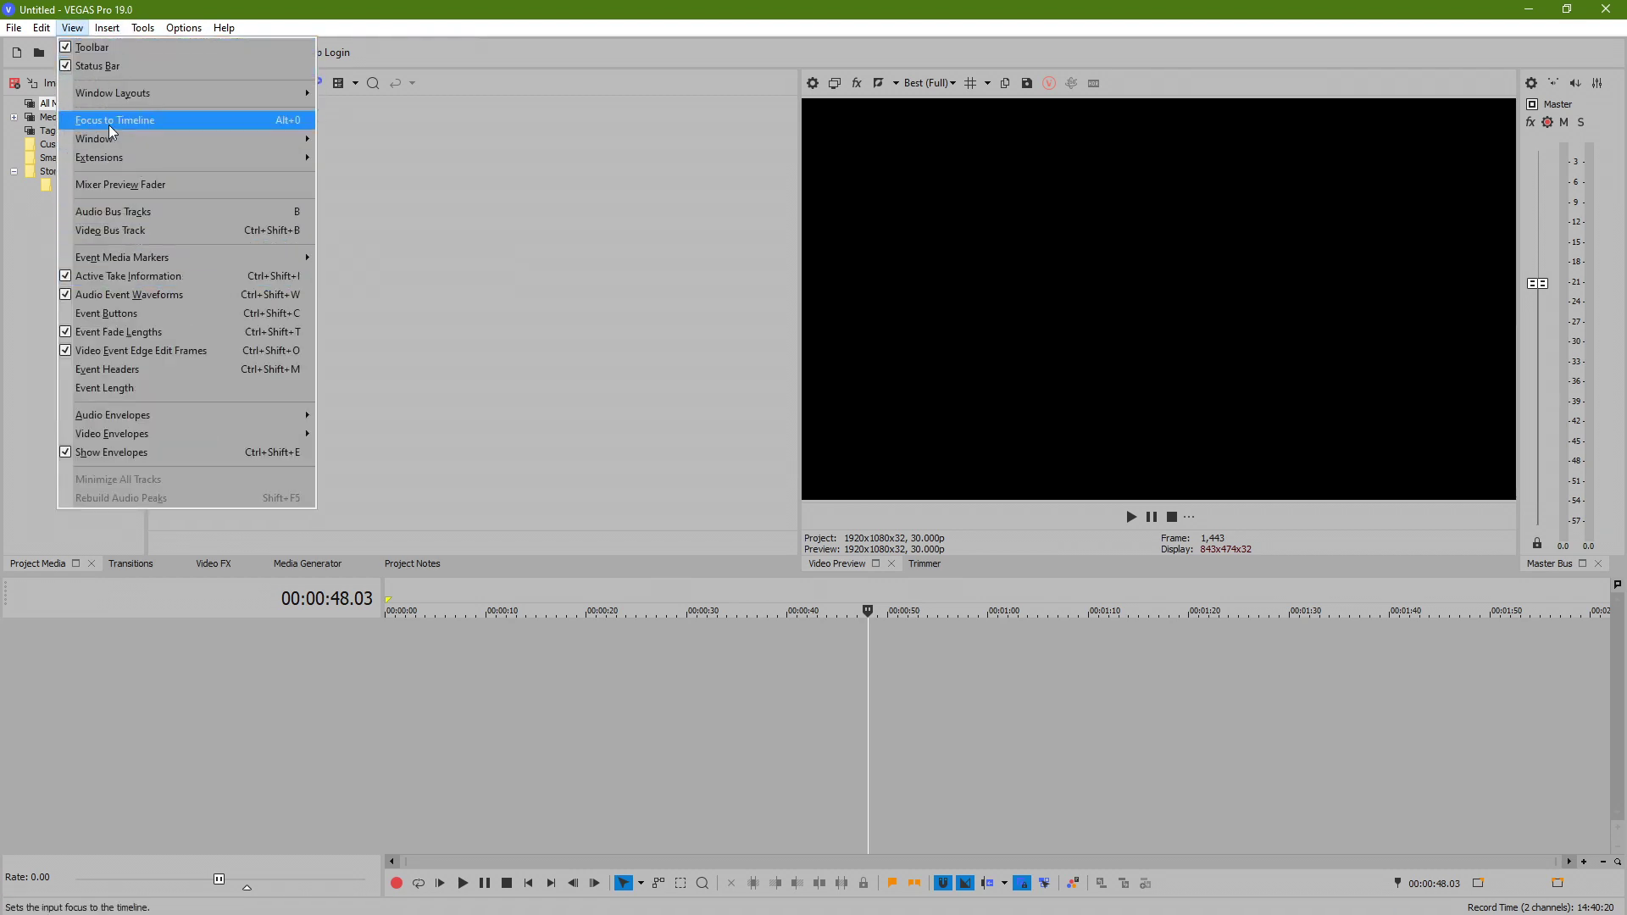
Step: Dismiss the View menu and restore the default editing layout with Alt+D
click(483, 305)
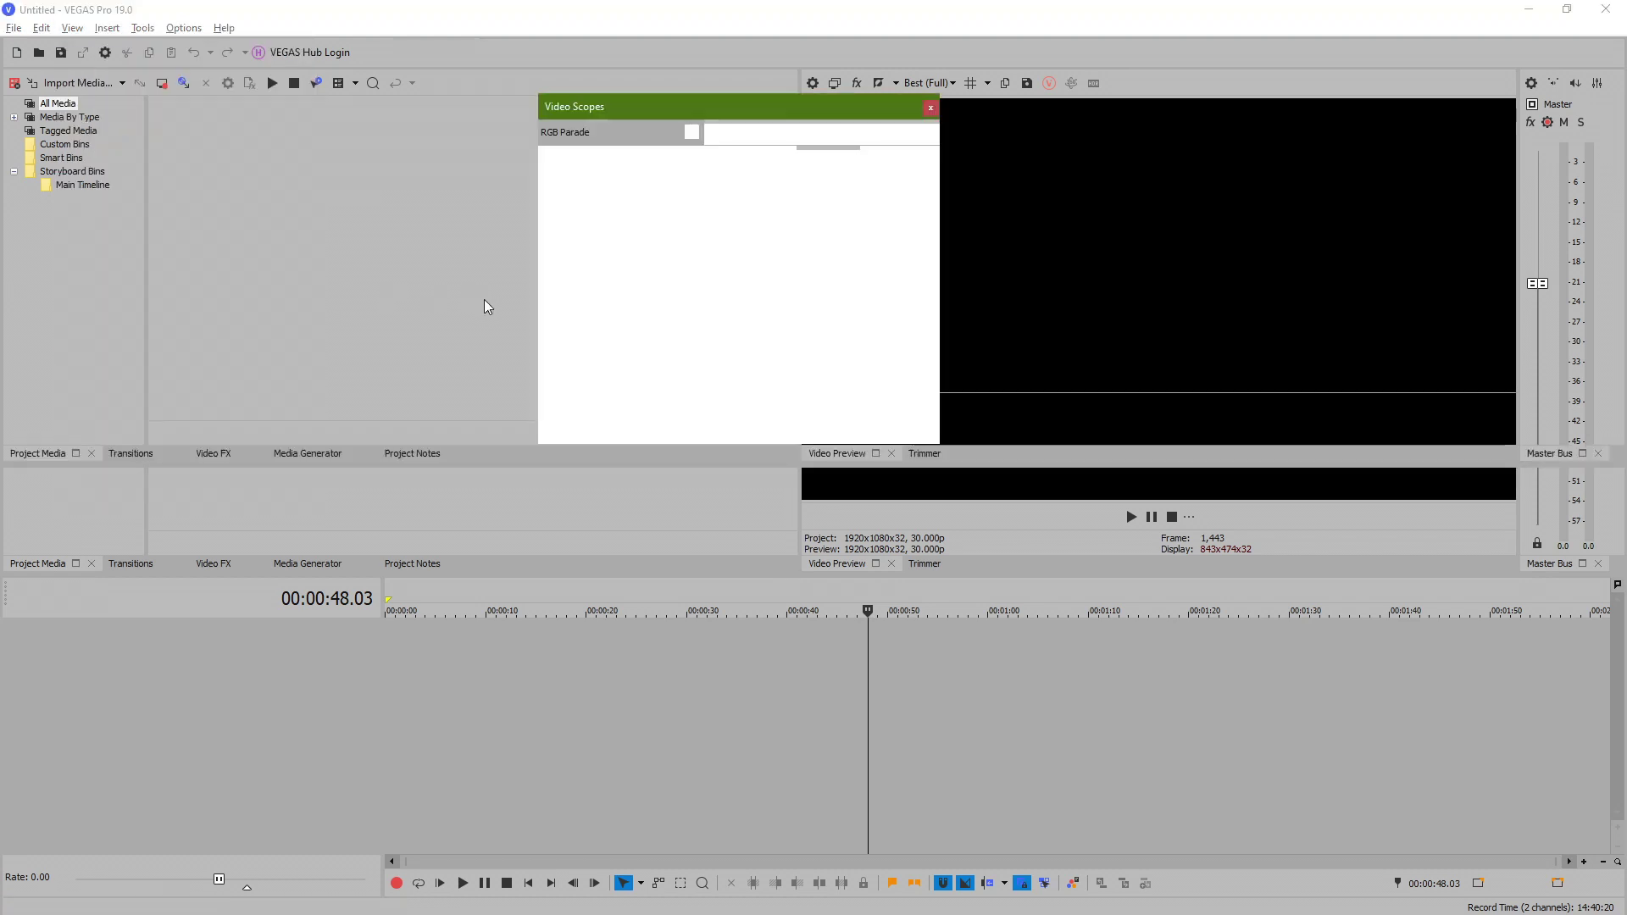
key(alt+d)
key(d)
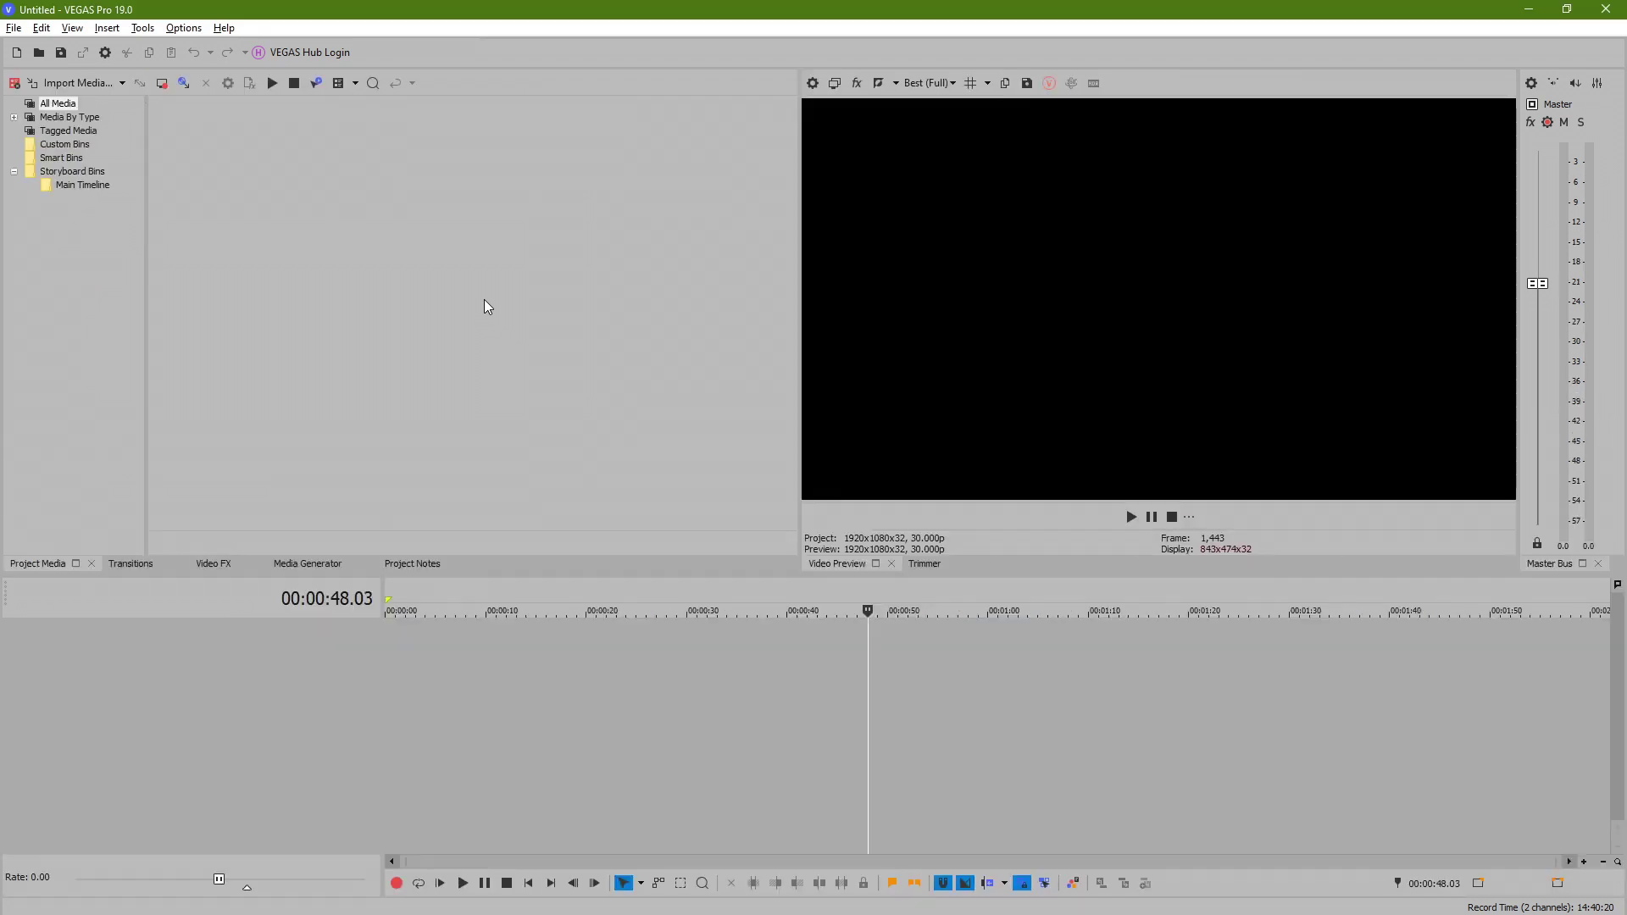
Step: Open the Video Scopes window from View > Window, then close it again
click(72, 28)
mouse_move(142, 150)
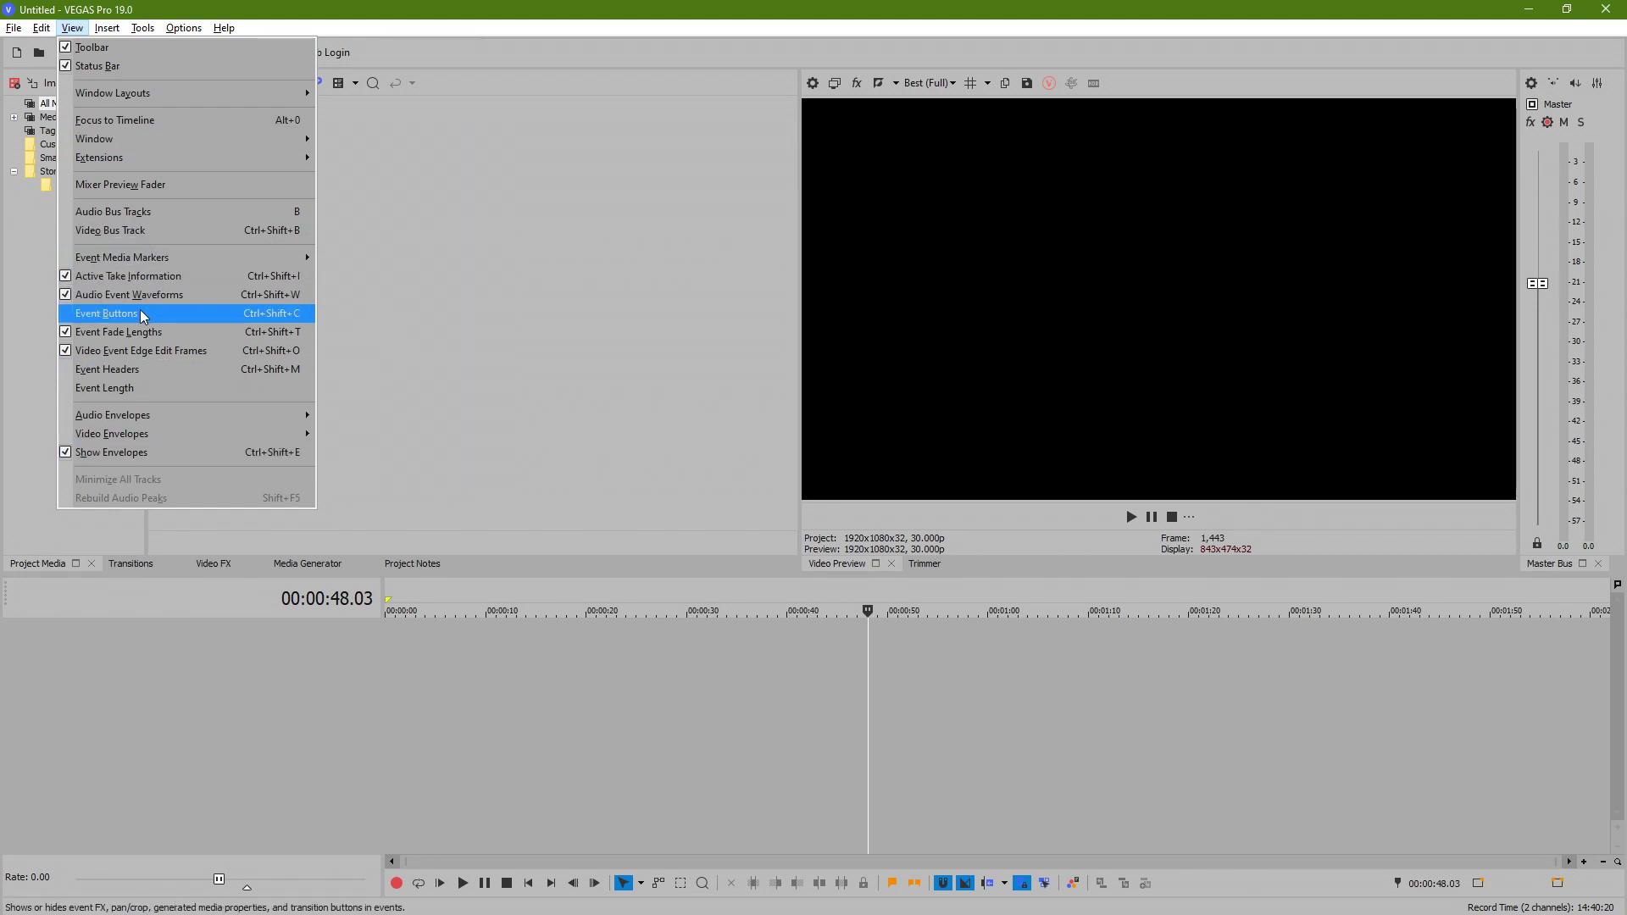
mouse_move(163, 438)
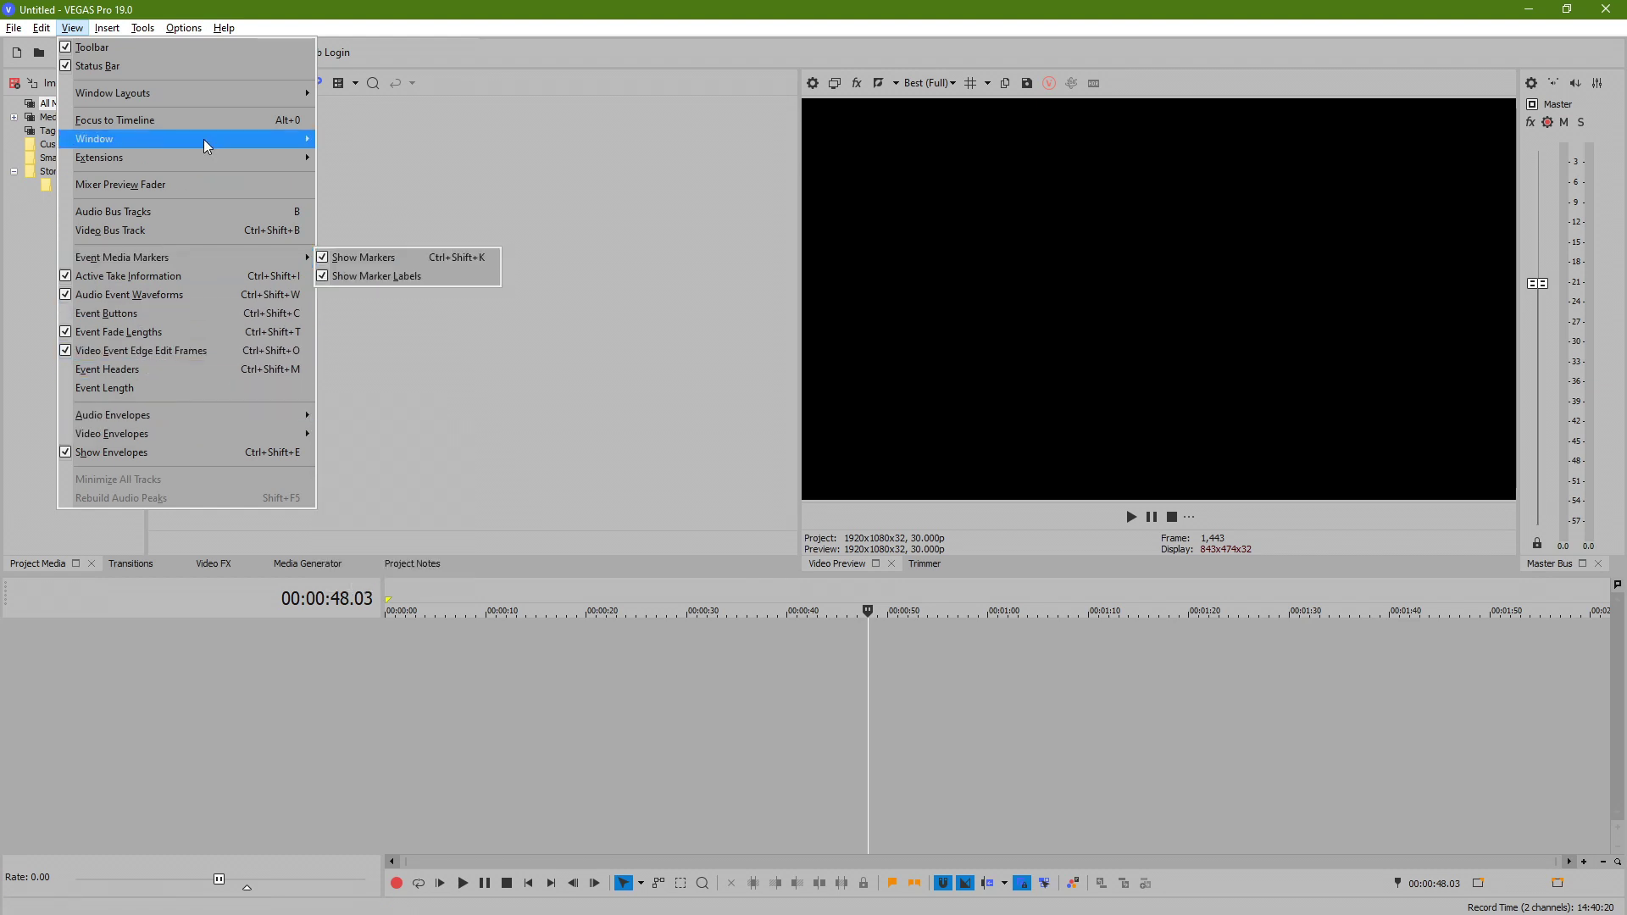
mouse_move(233, 141)
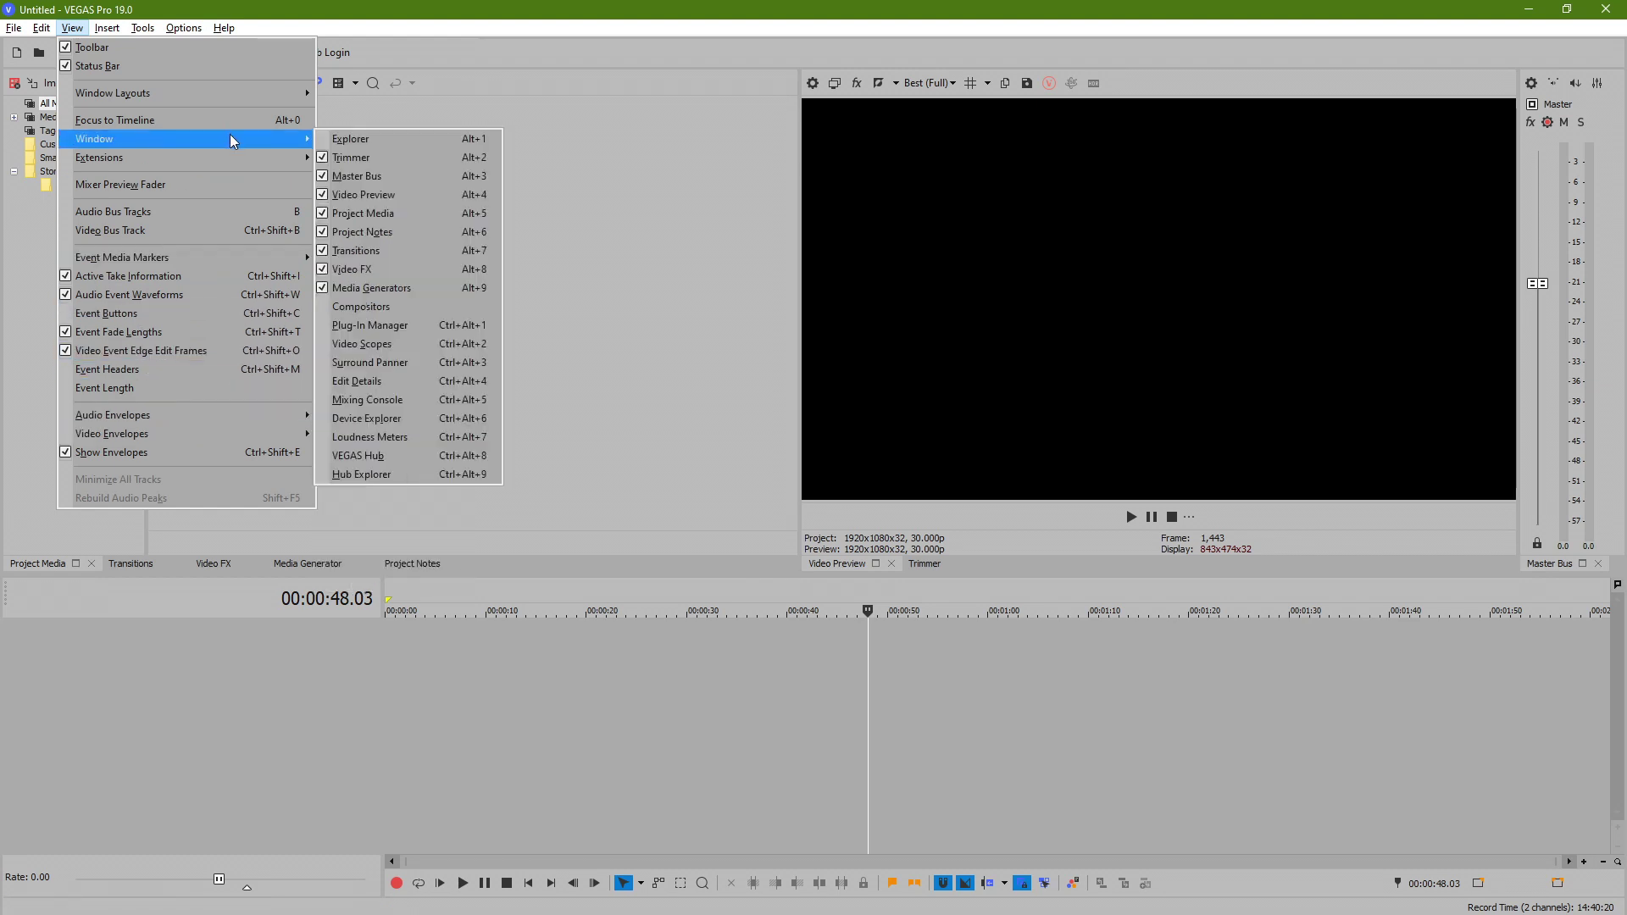
click(370, 344)
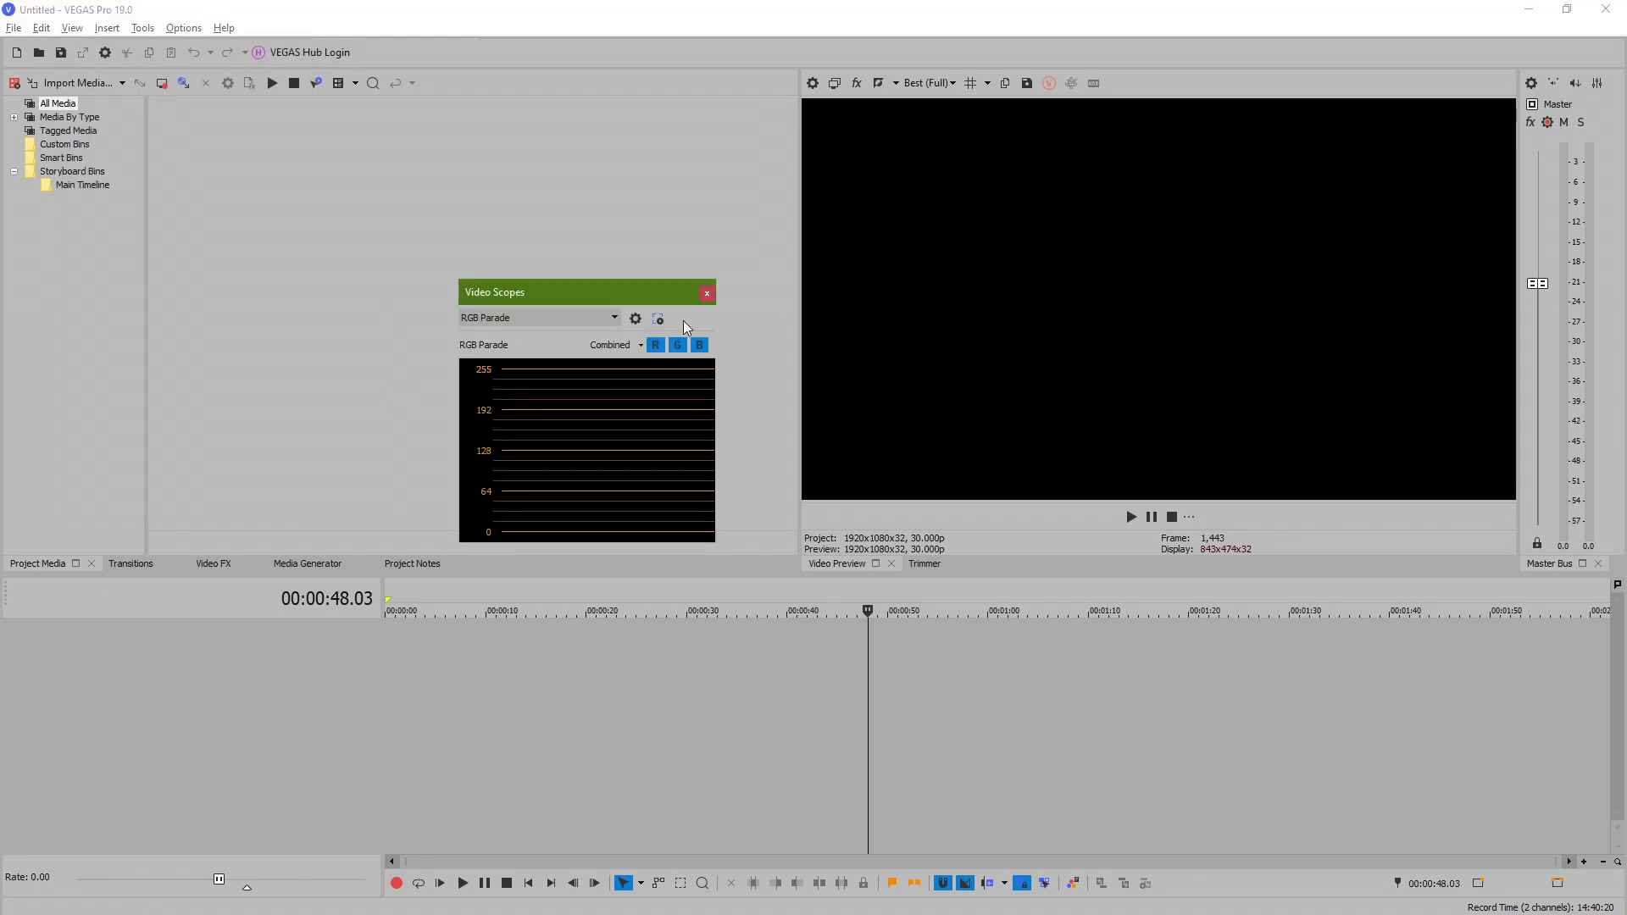
click(708, 295)
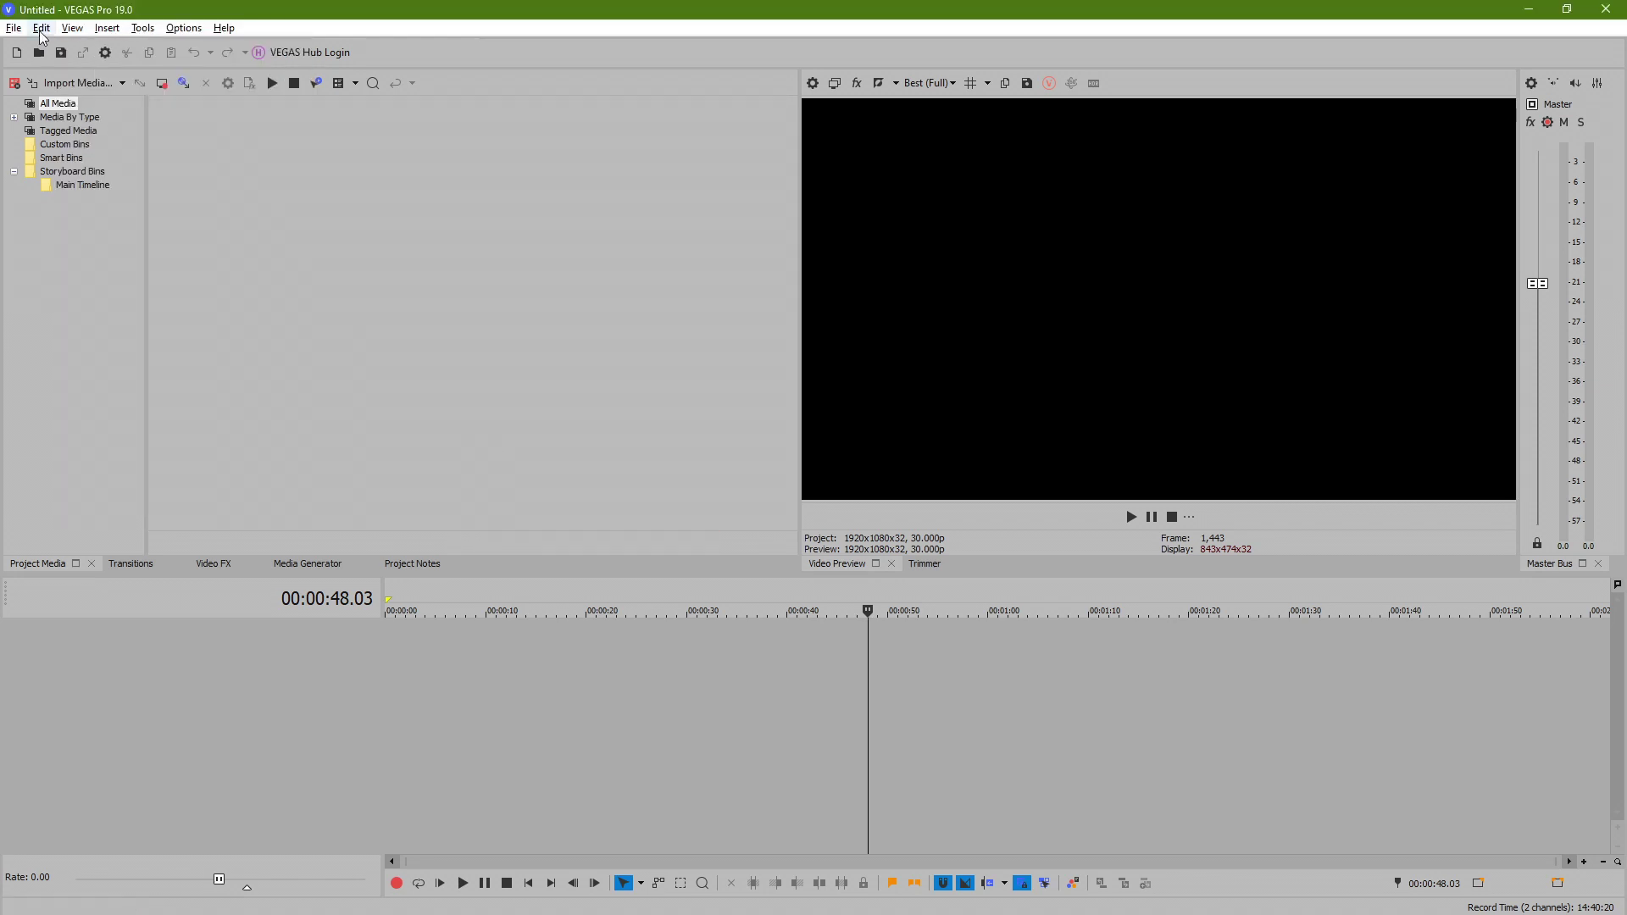
click(73, 29)
Step: Widen the Video Preview pane, switch to Trimmer, then back to Video Preview
click(526, 244)
drag(820, 413, 743, 407)
click(868, 563)
click(801, 566)
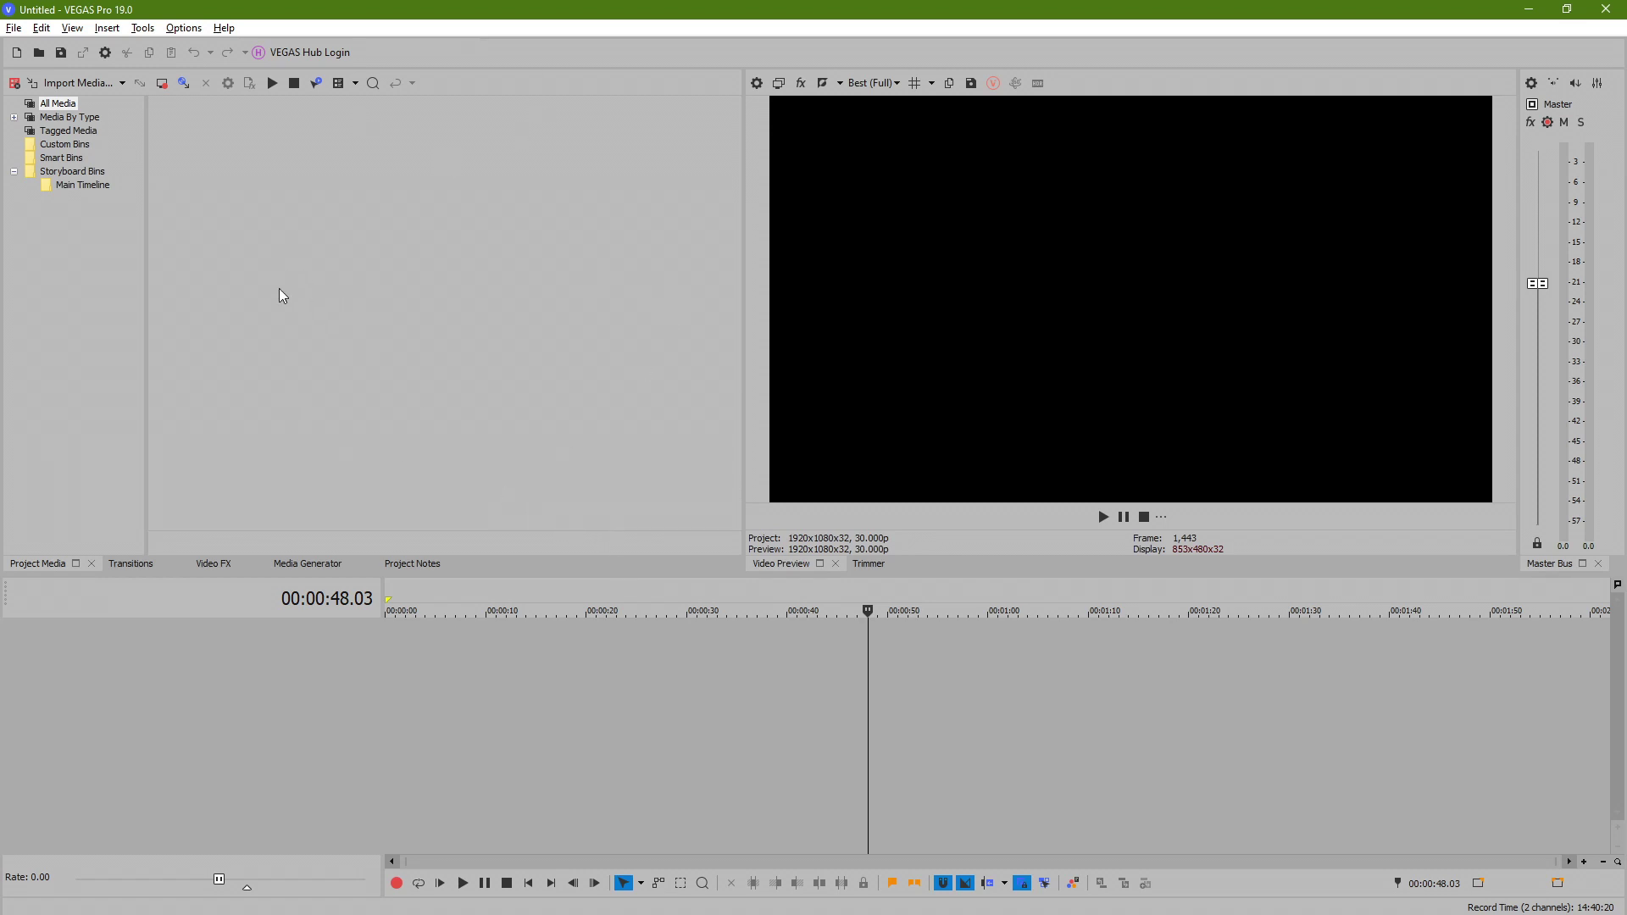
Step: Open the Options menu showing Export Preferences, Import Preferences and Preferences
click(178, 31)
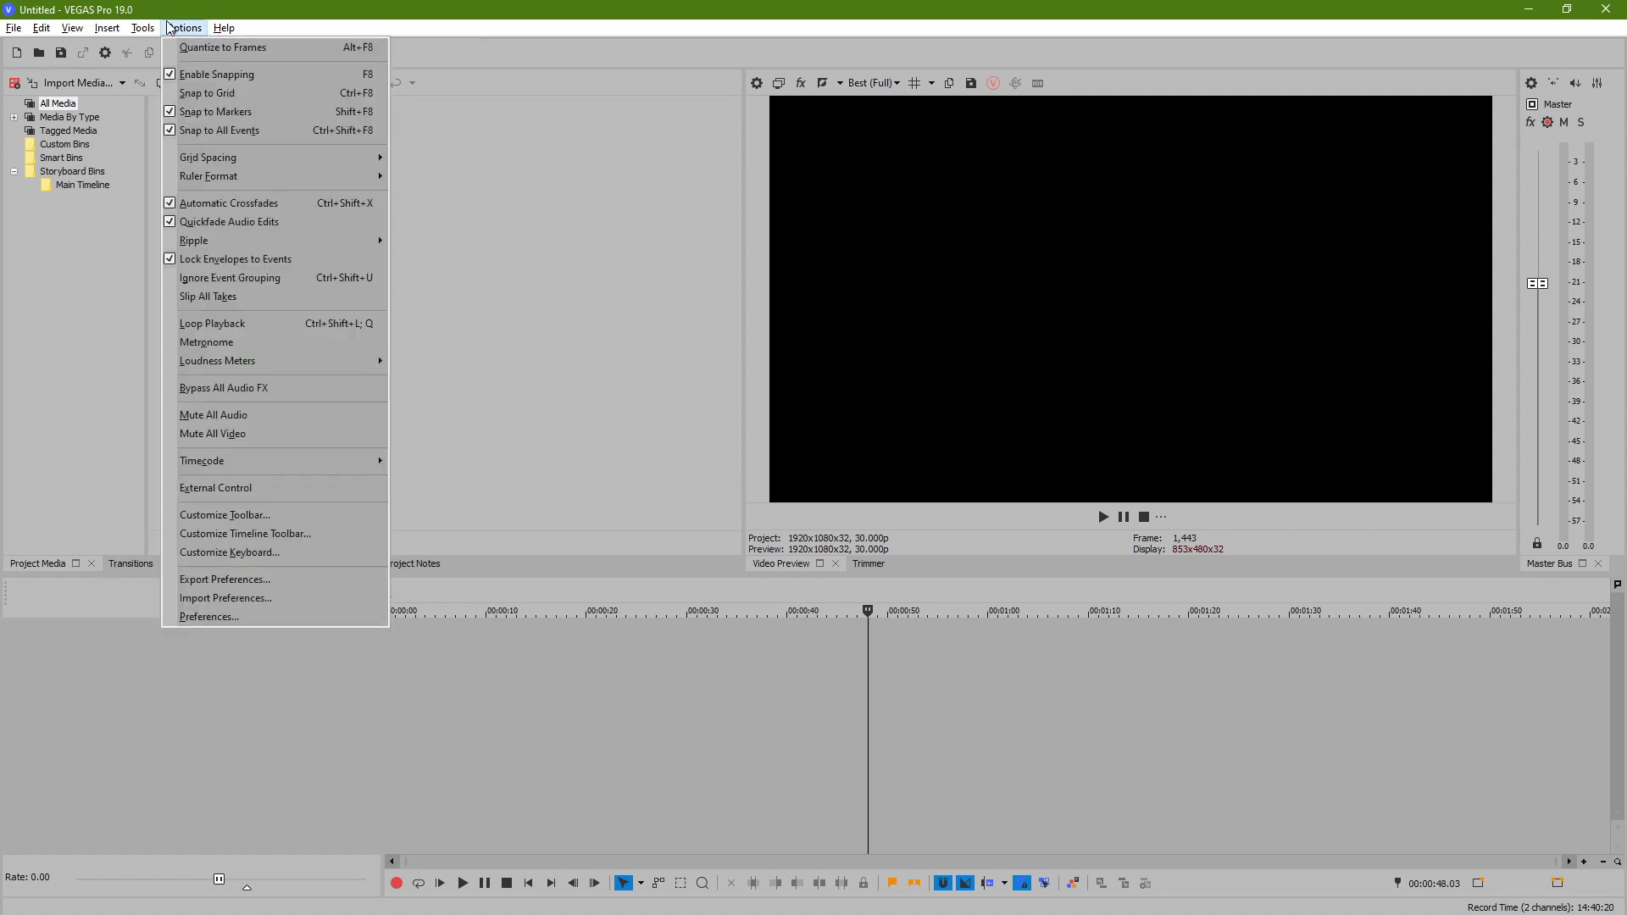
click(171, 28)
click(173, 28)
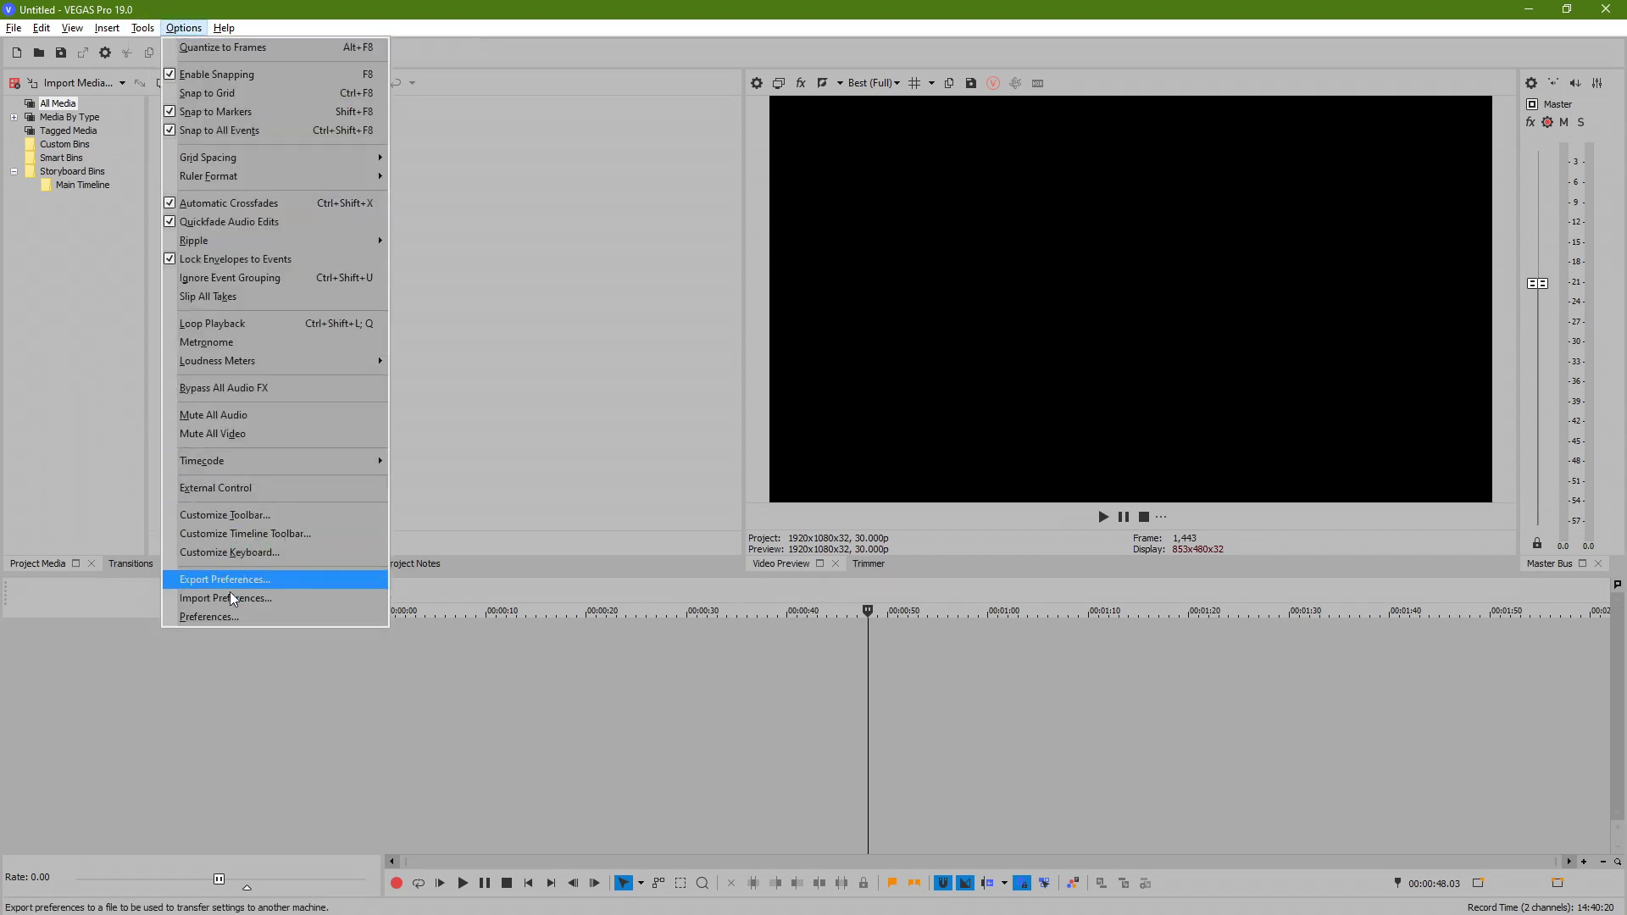
click(233, 617)
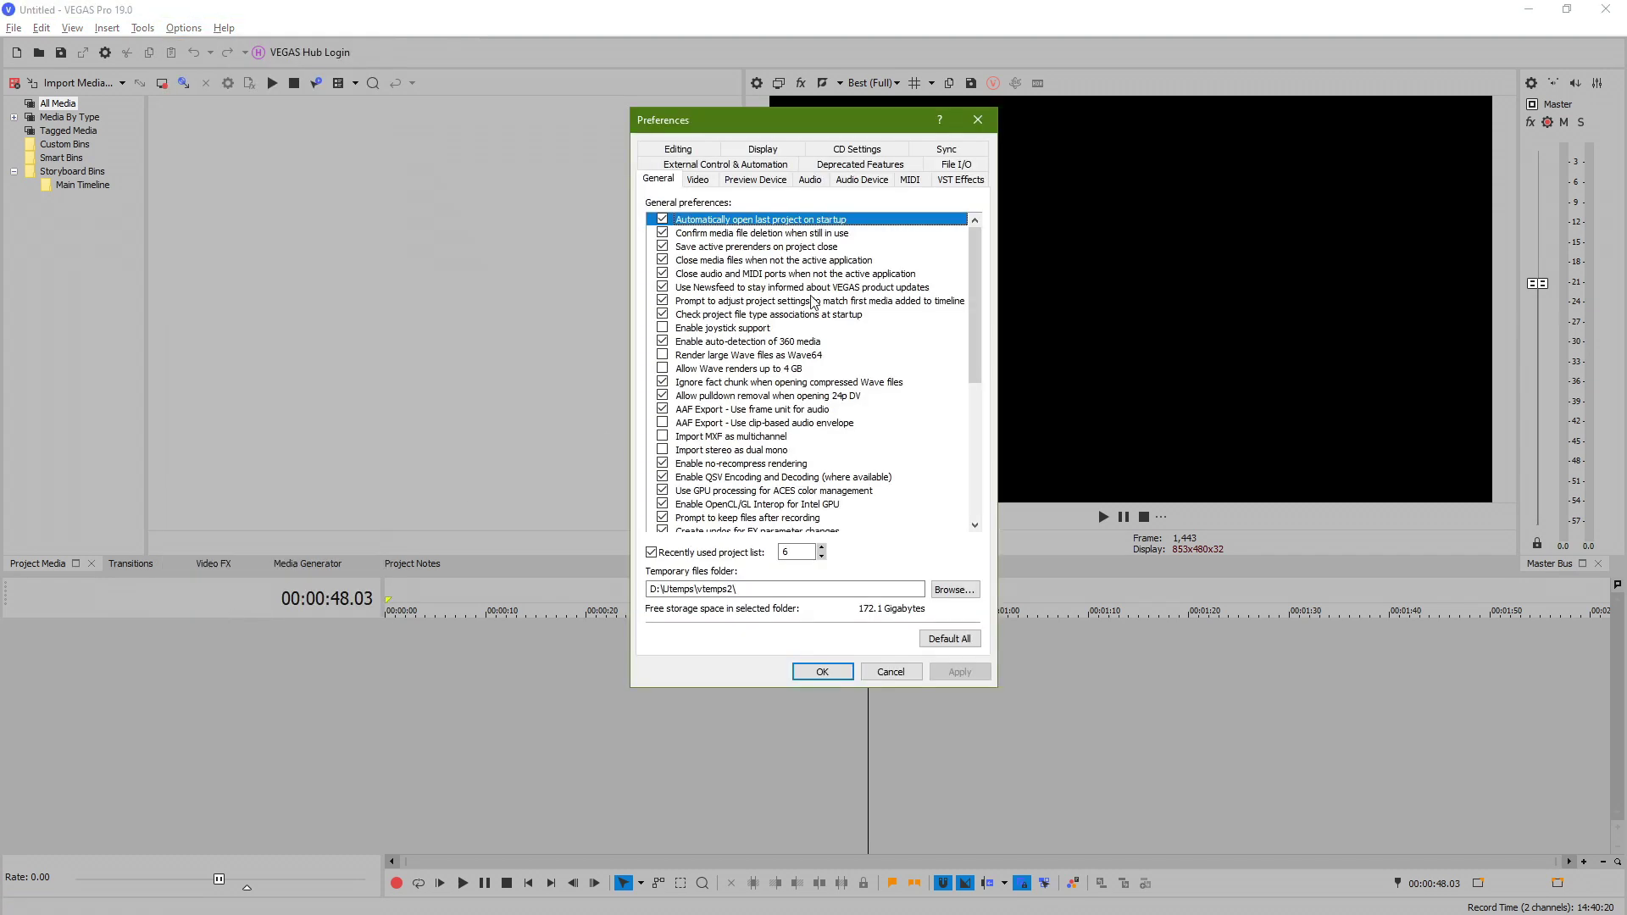
drag(820, 119, 744, 151)
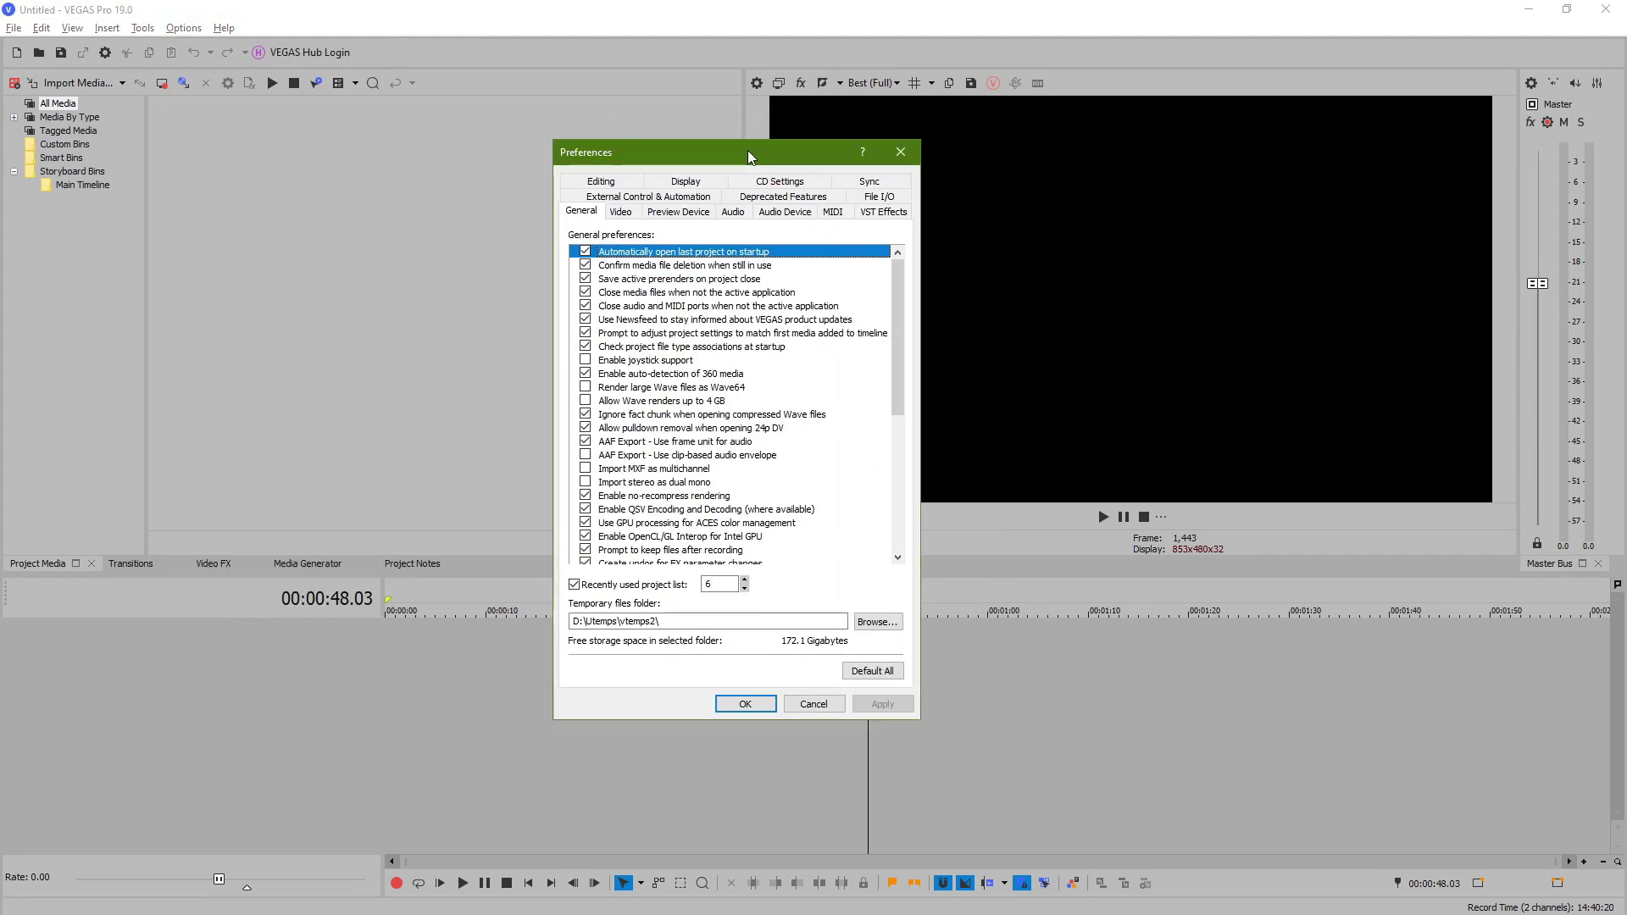
click(669, 183)
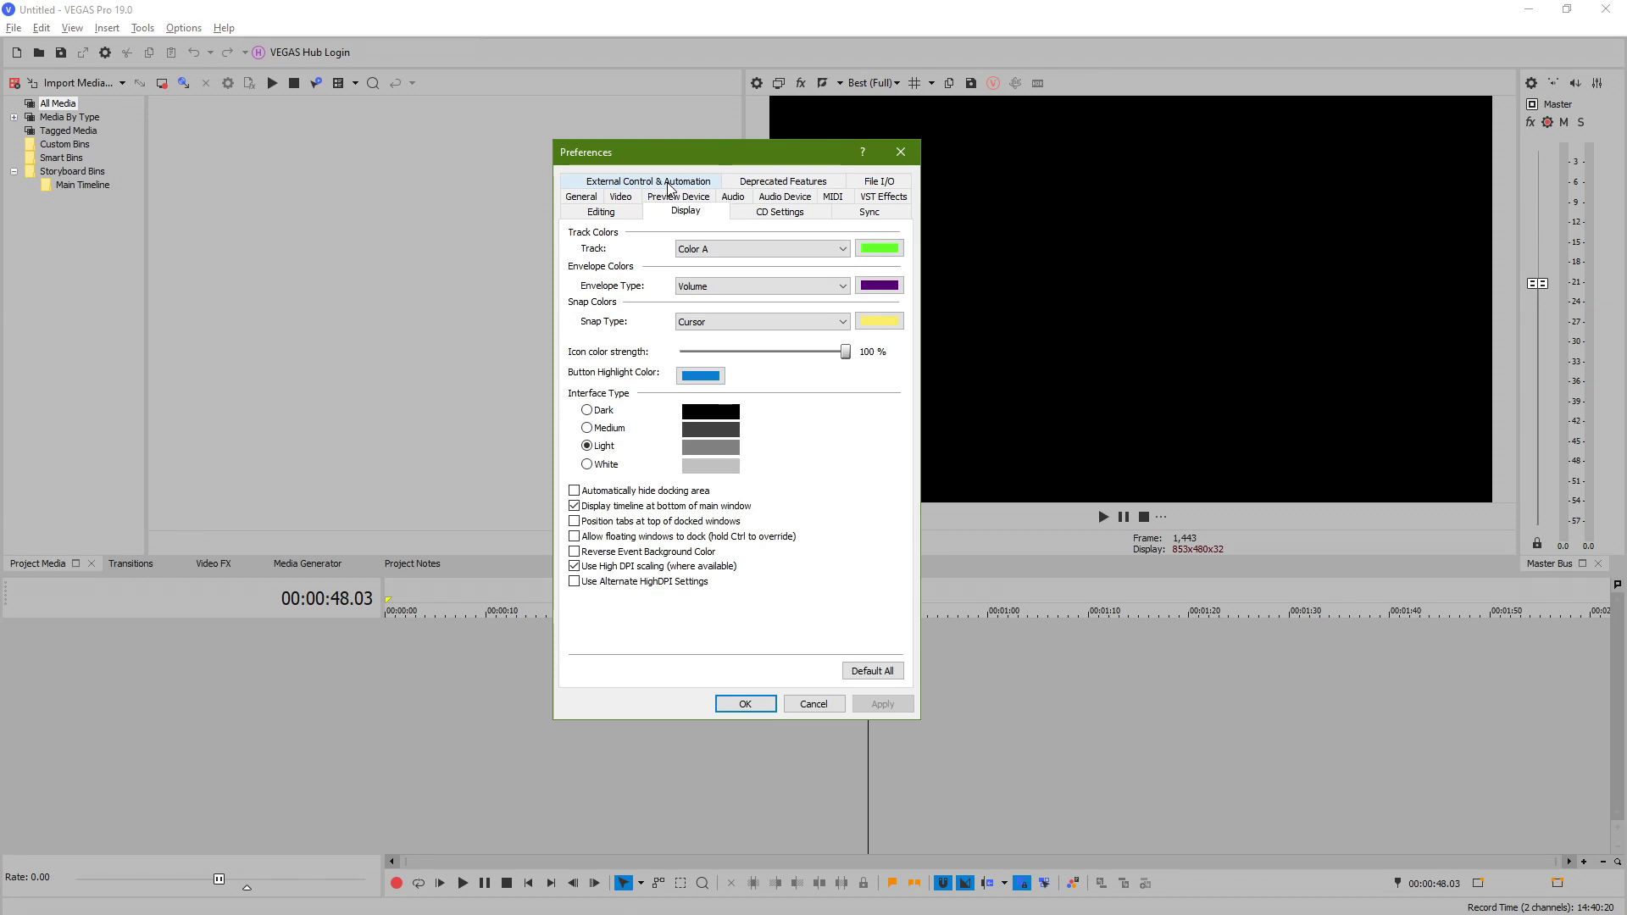
drag(748, 161, 1019, 152)
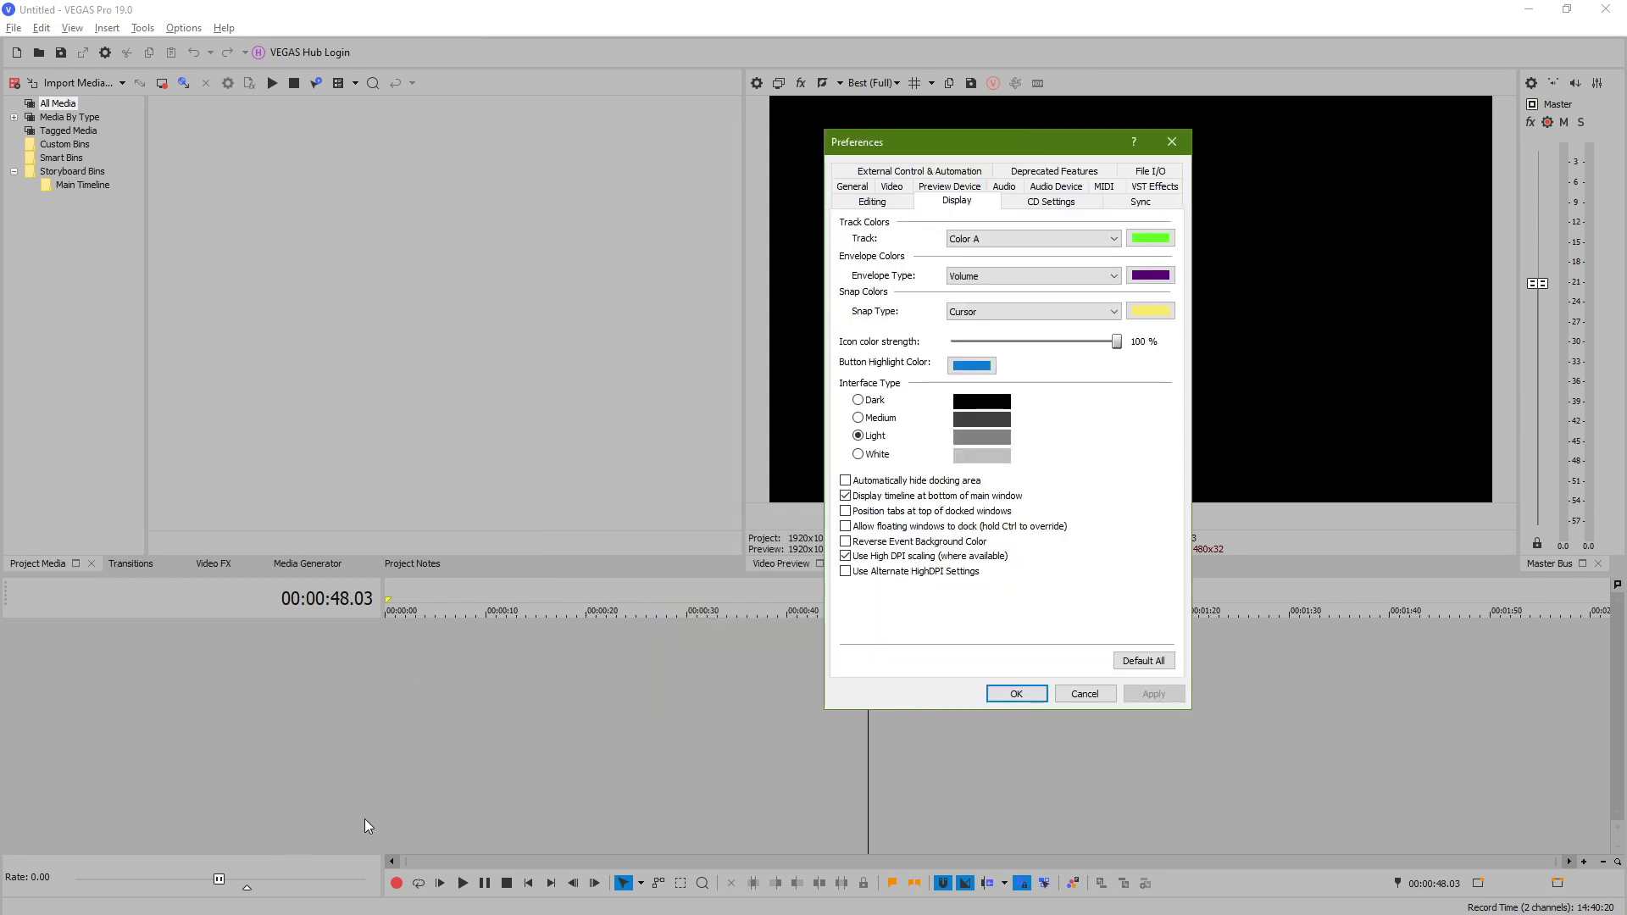
click(1088, 693)
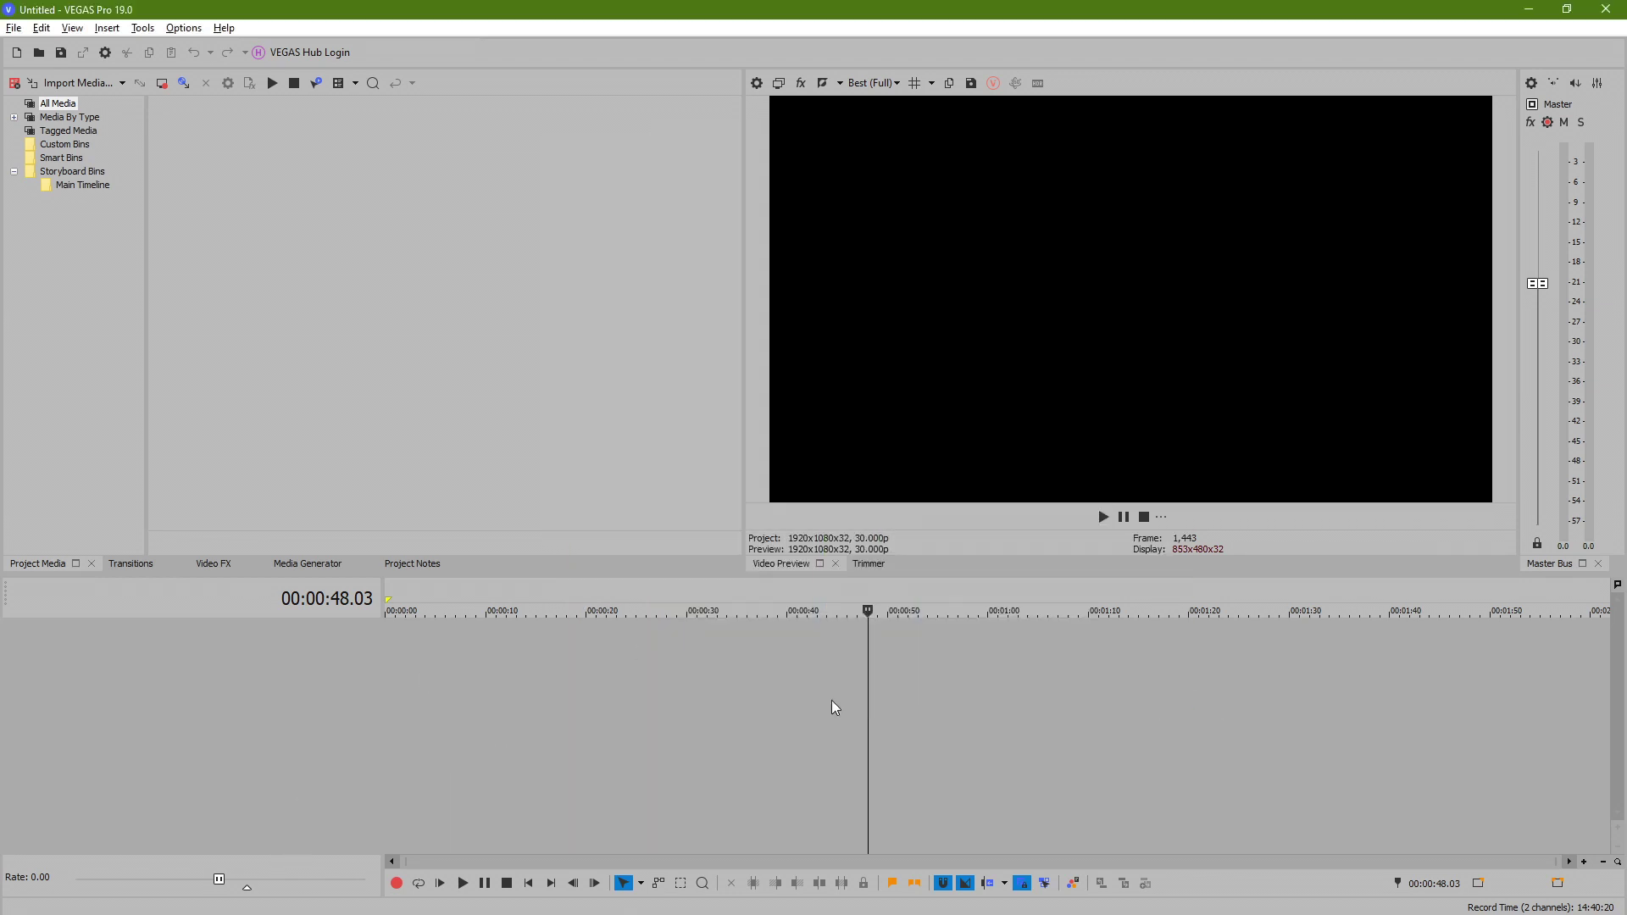
right_click(647, 700)
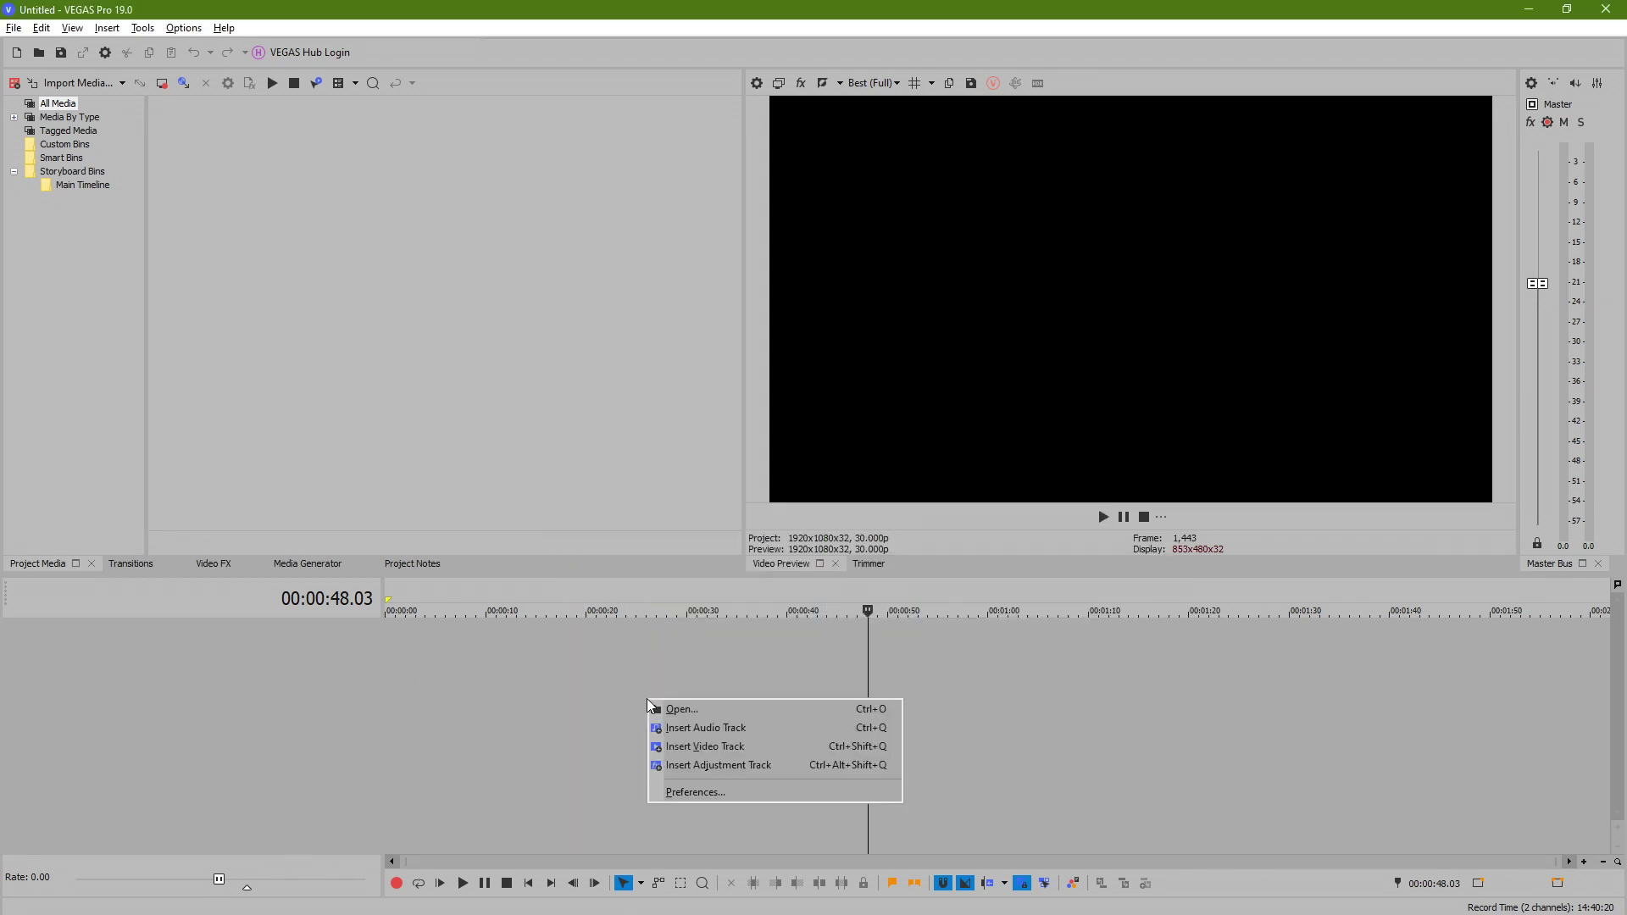
Step: Add audio and video tracks to the empty timeline via its right-click menu, then open Options
click(705, 729)
right_click(702, 727)
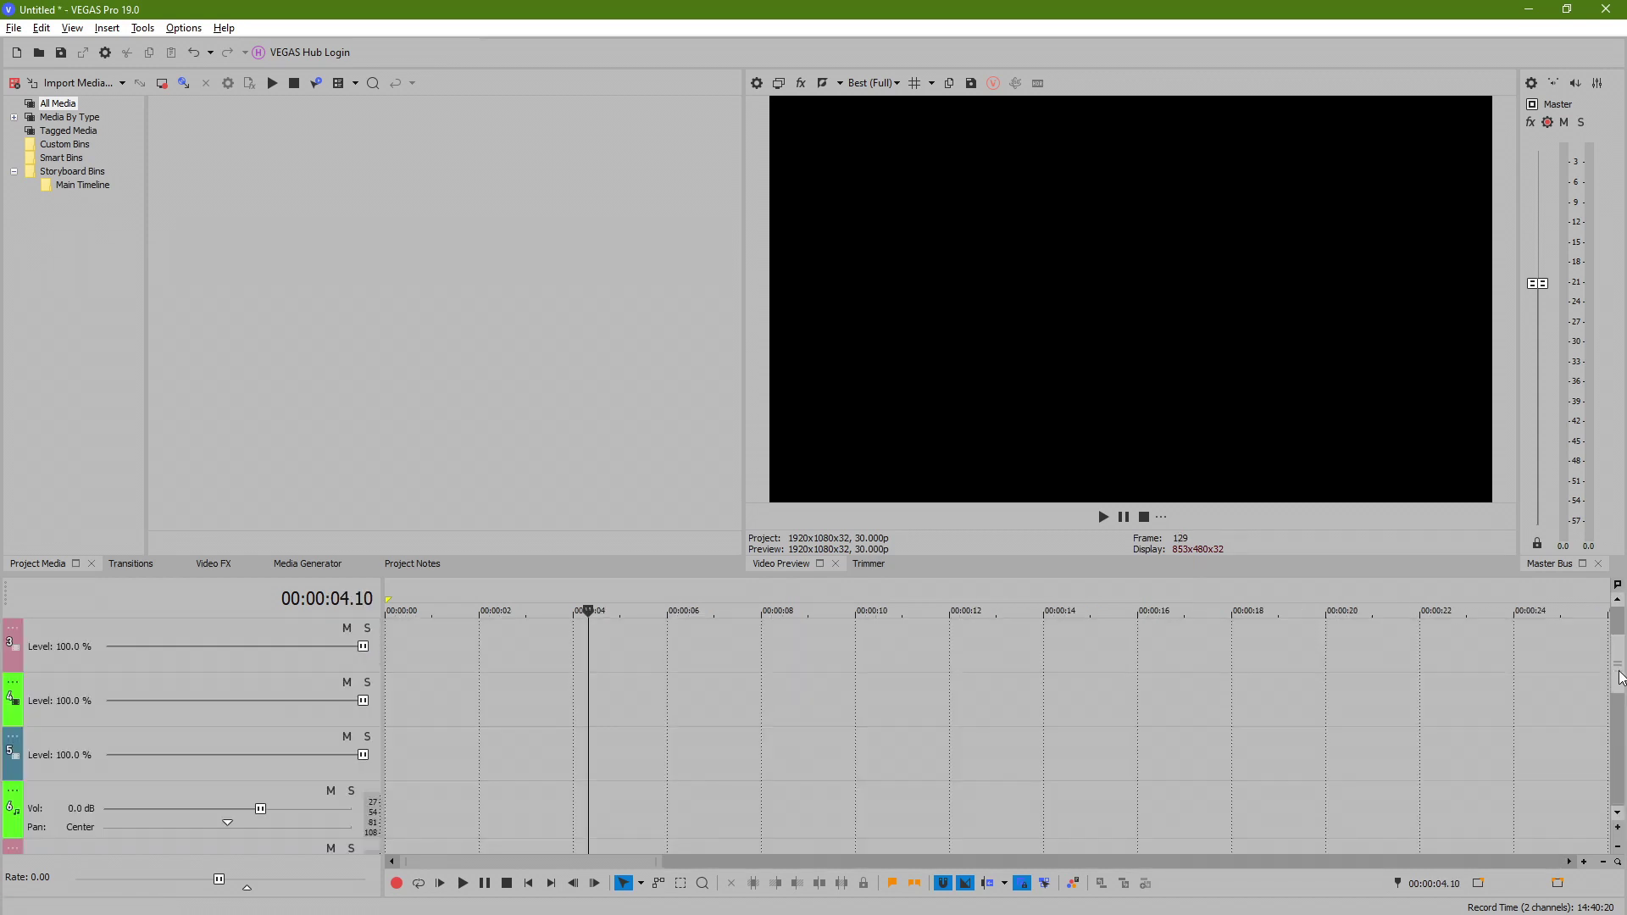
scroll(1607, 776, down, 5)
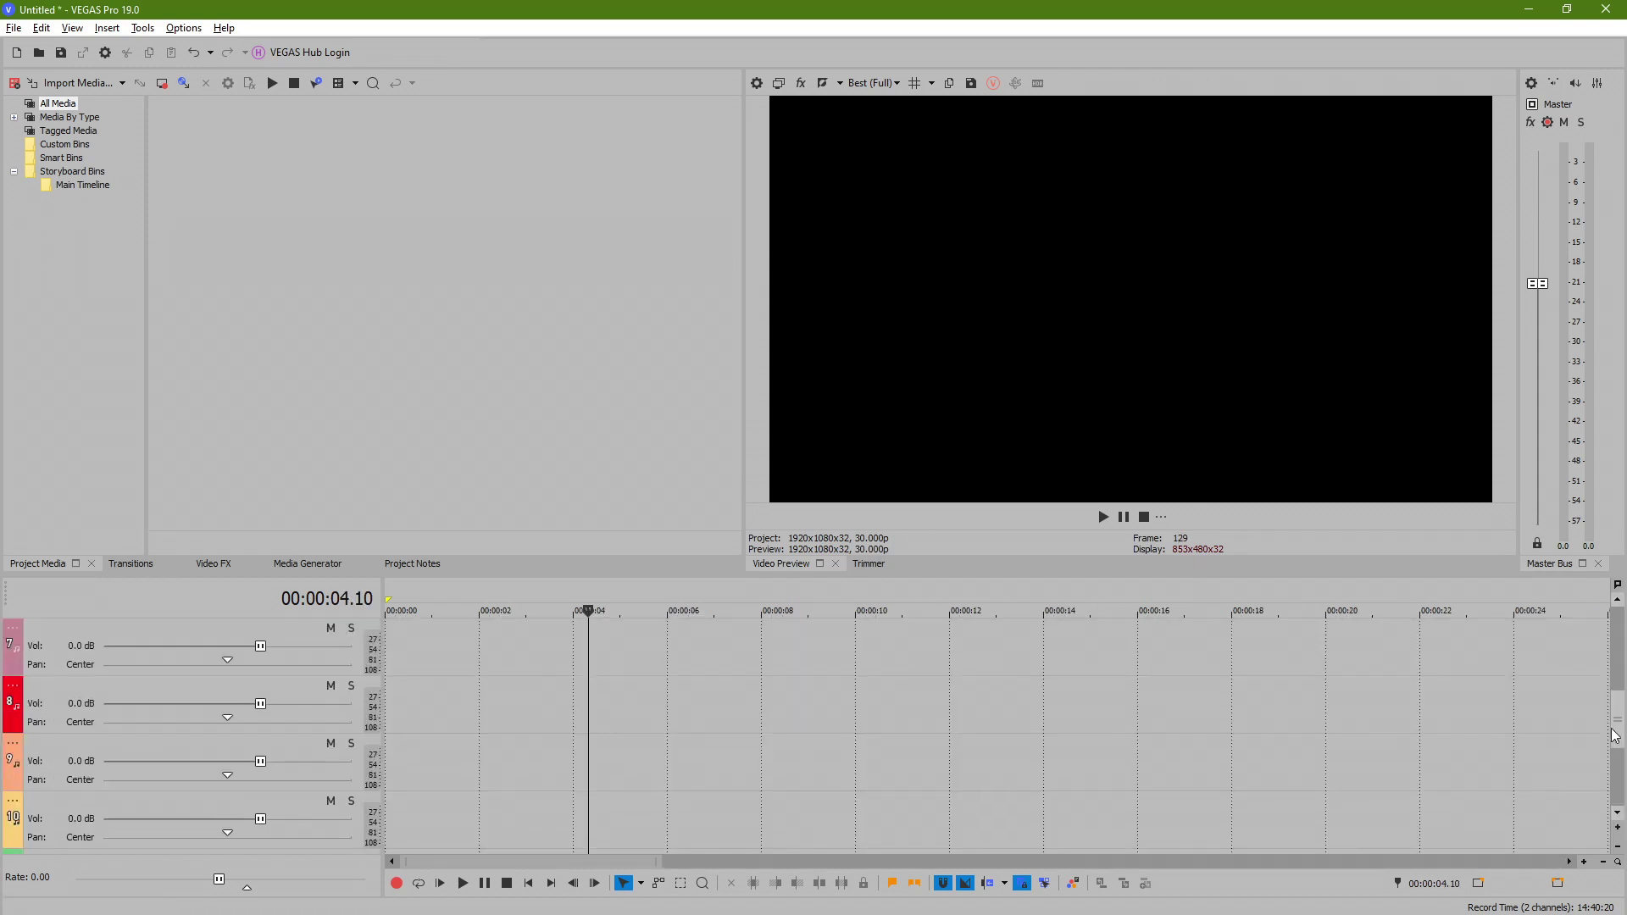
scroll(1608, 776, up, 6)
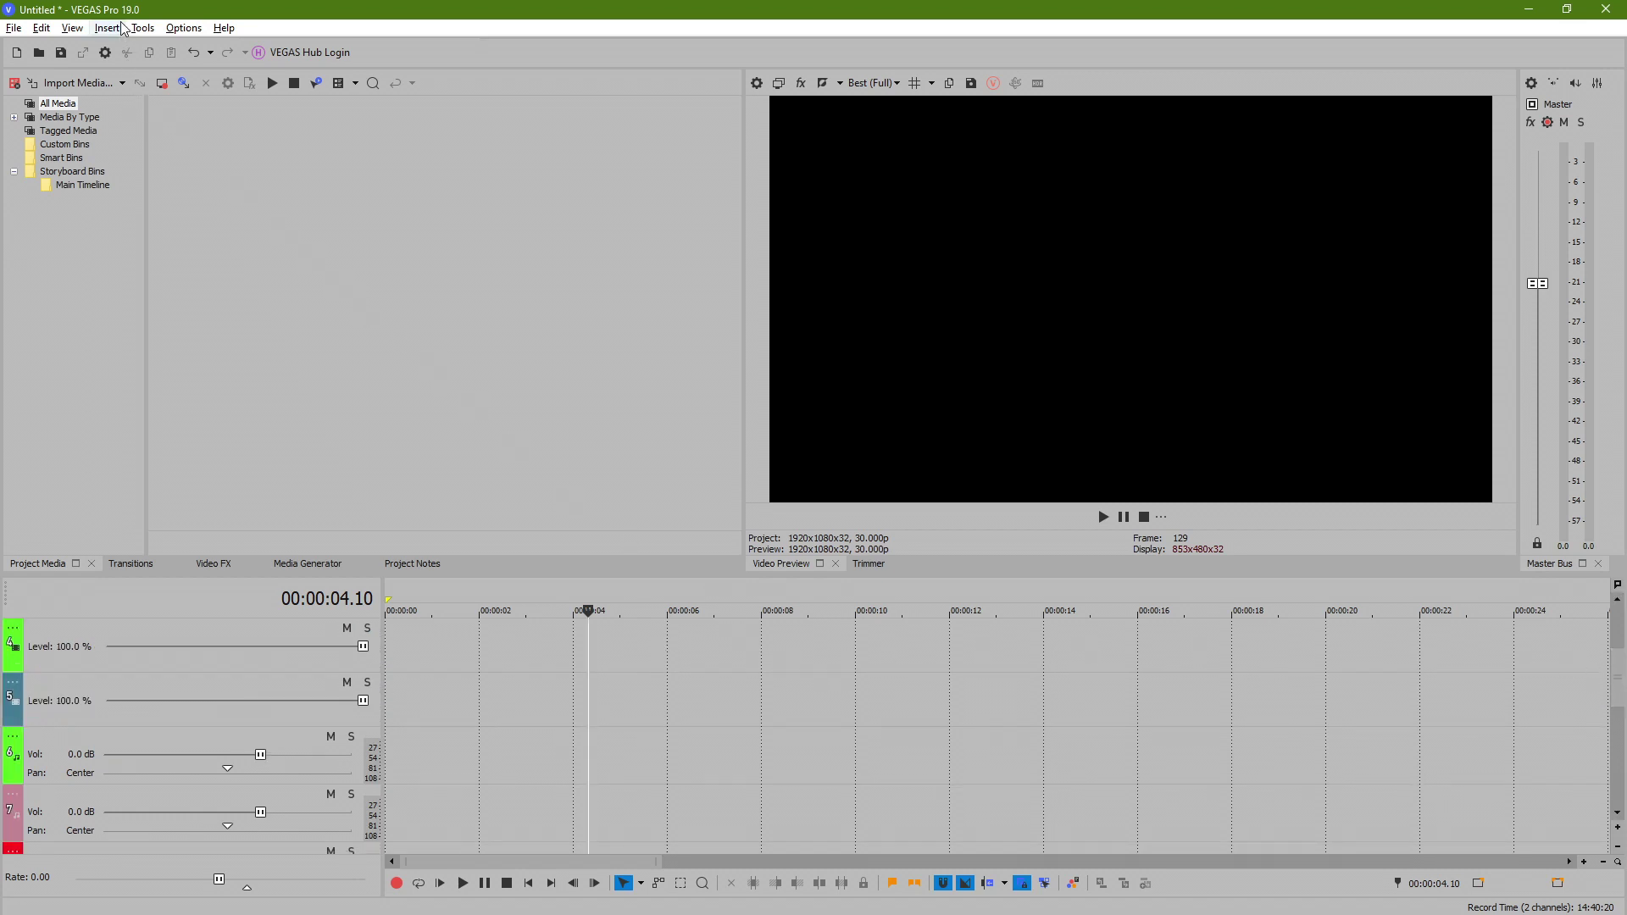
click(185, 28)
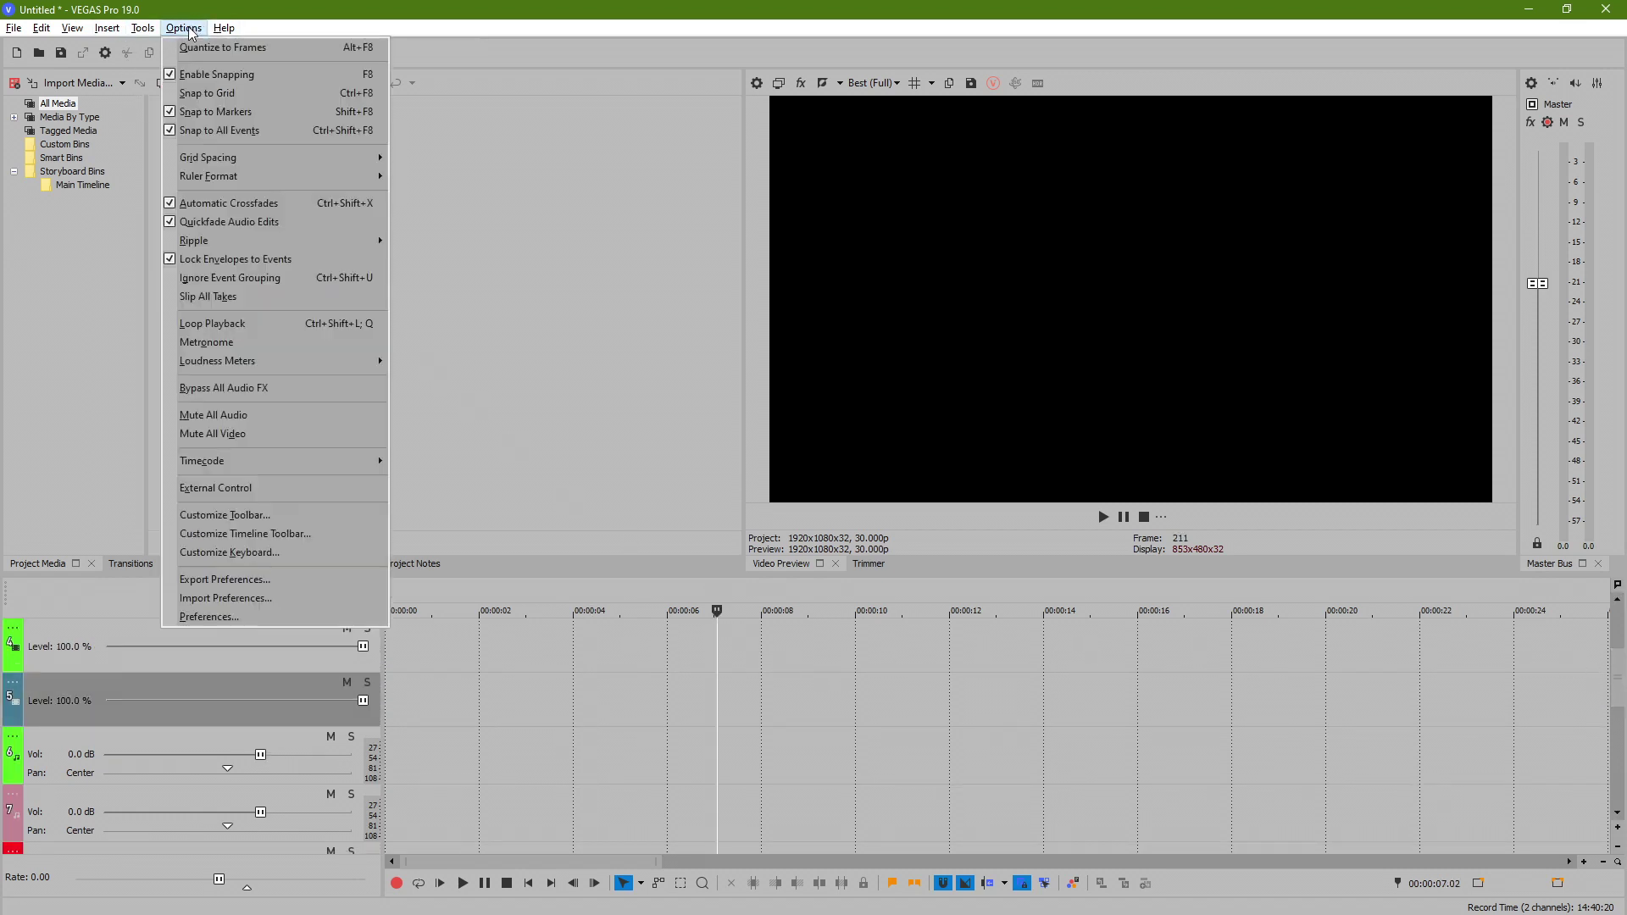
Step: Set Track Color A to black in Preferences > Display, apply it, and close Preferences
click(274, 614)
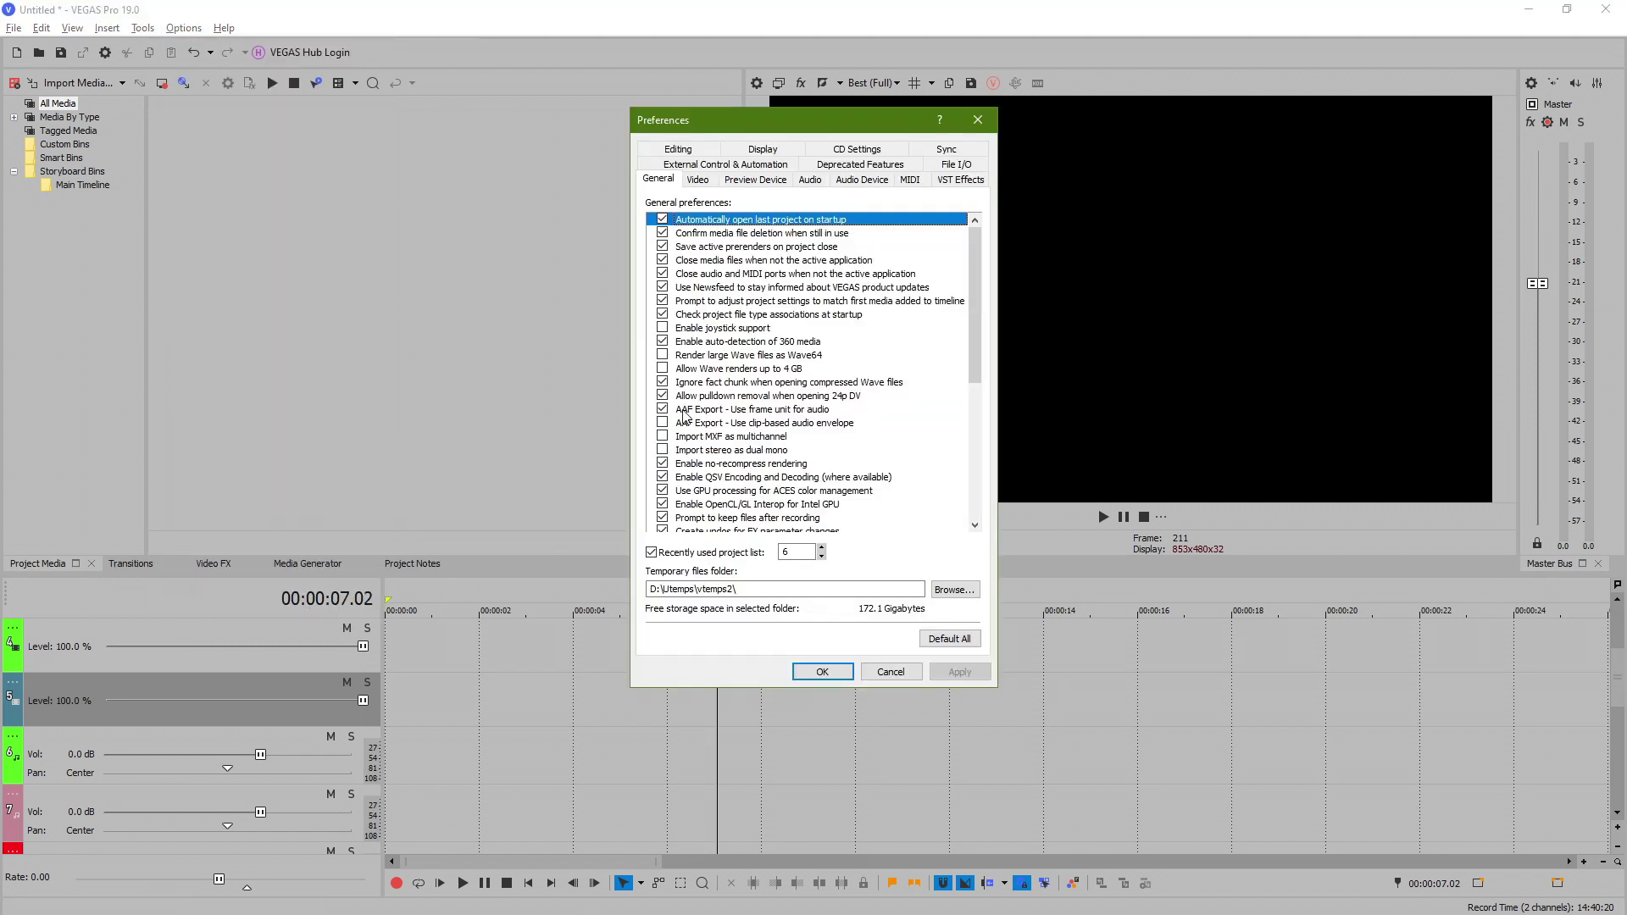
click(780, 151)
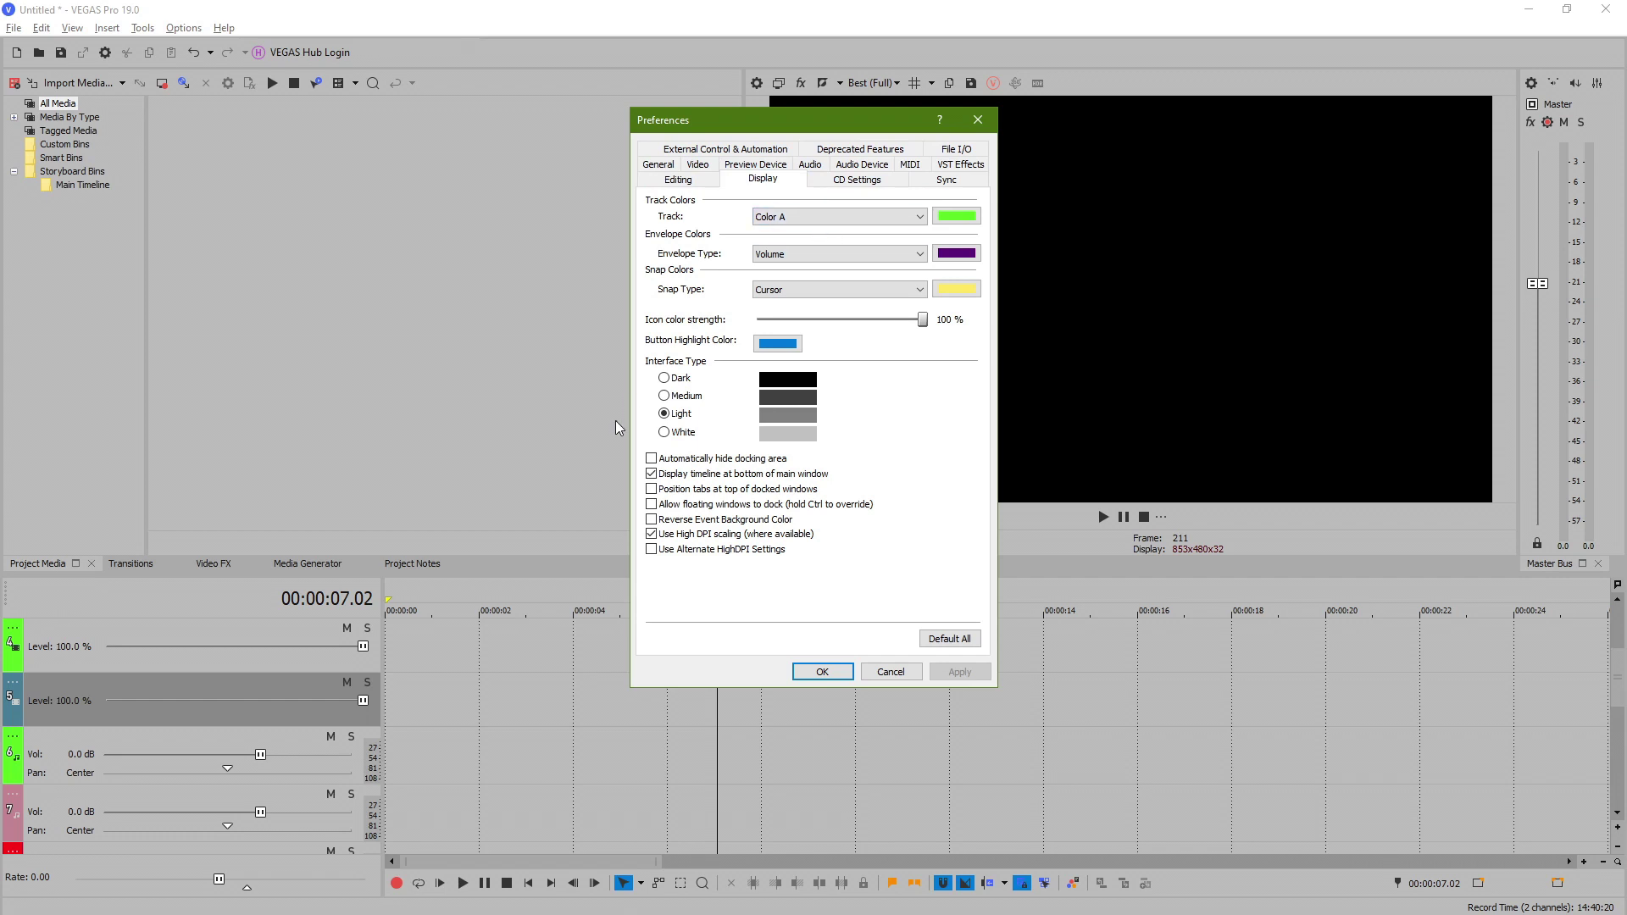
click(913, 217)
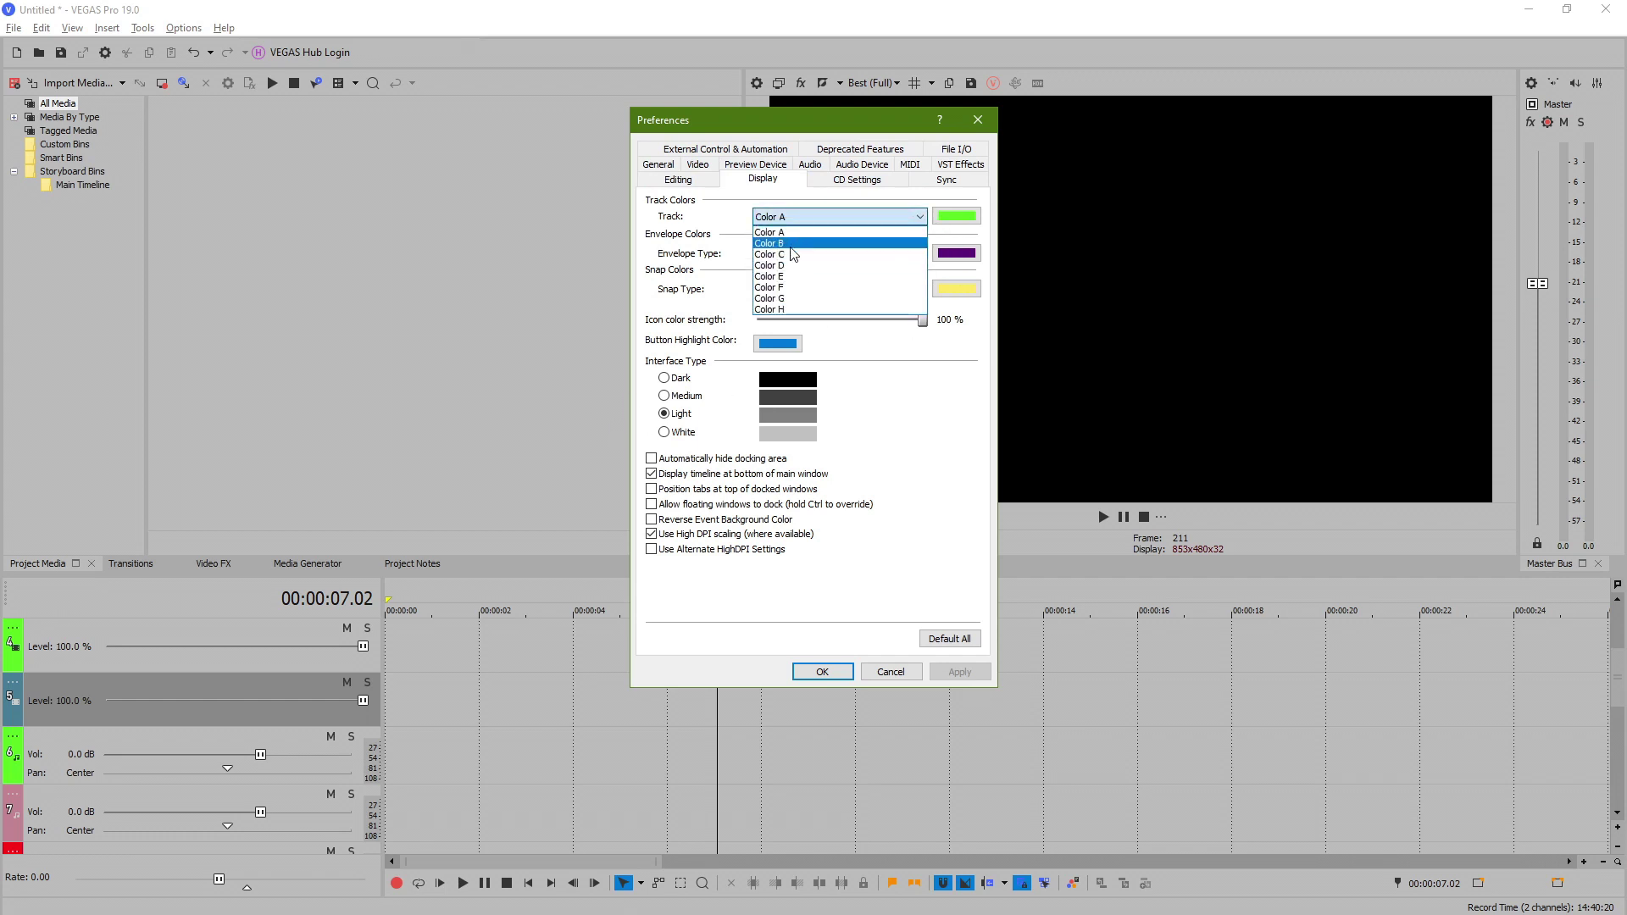
click(809, 232)
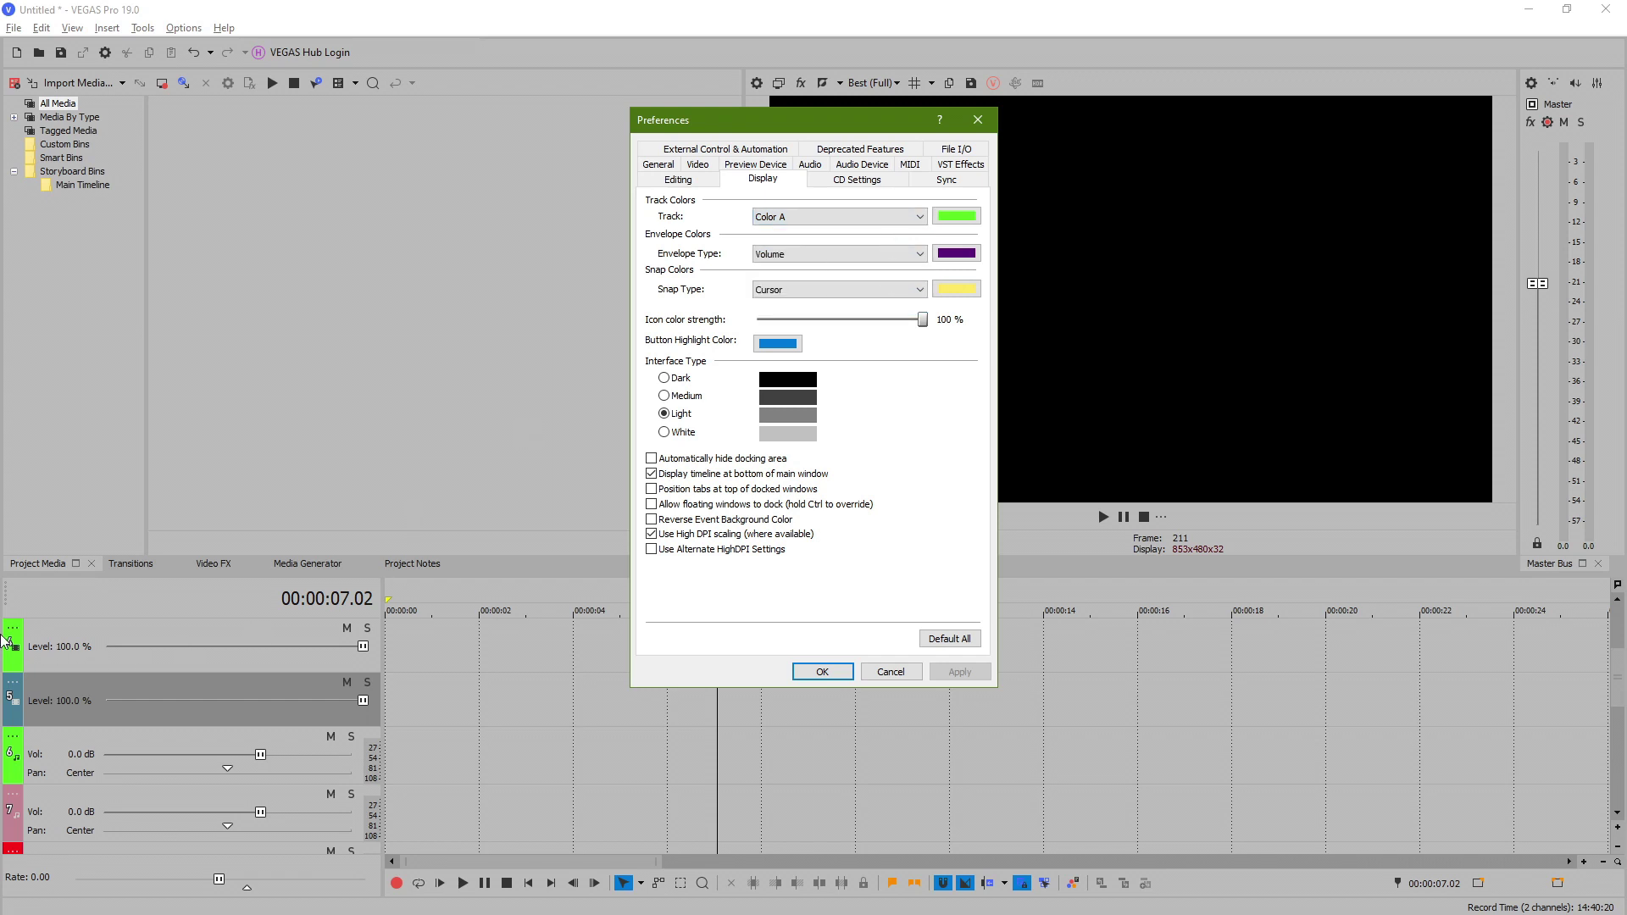
click(963, 217)
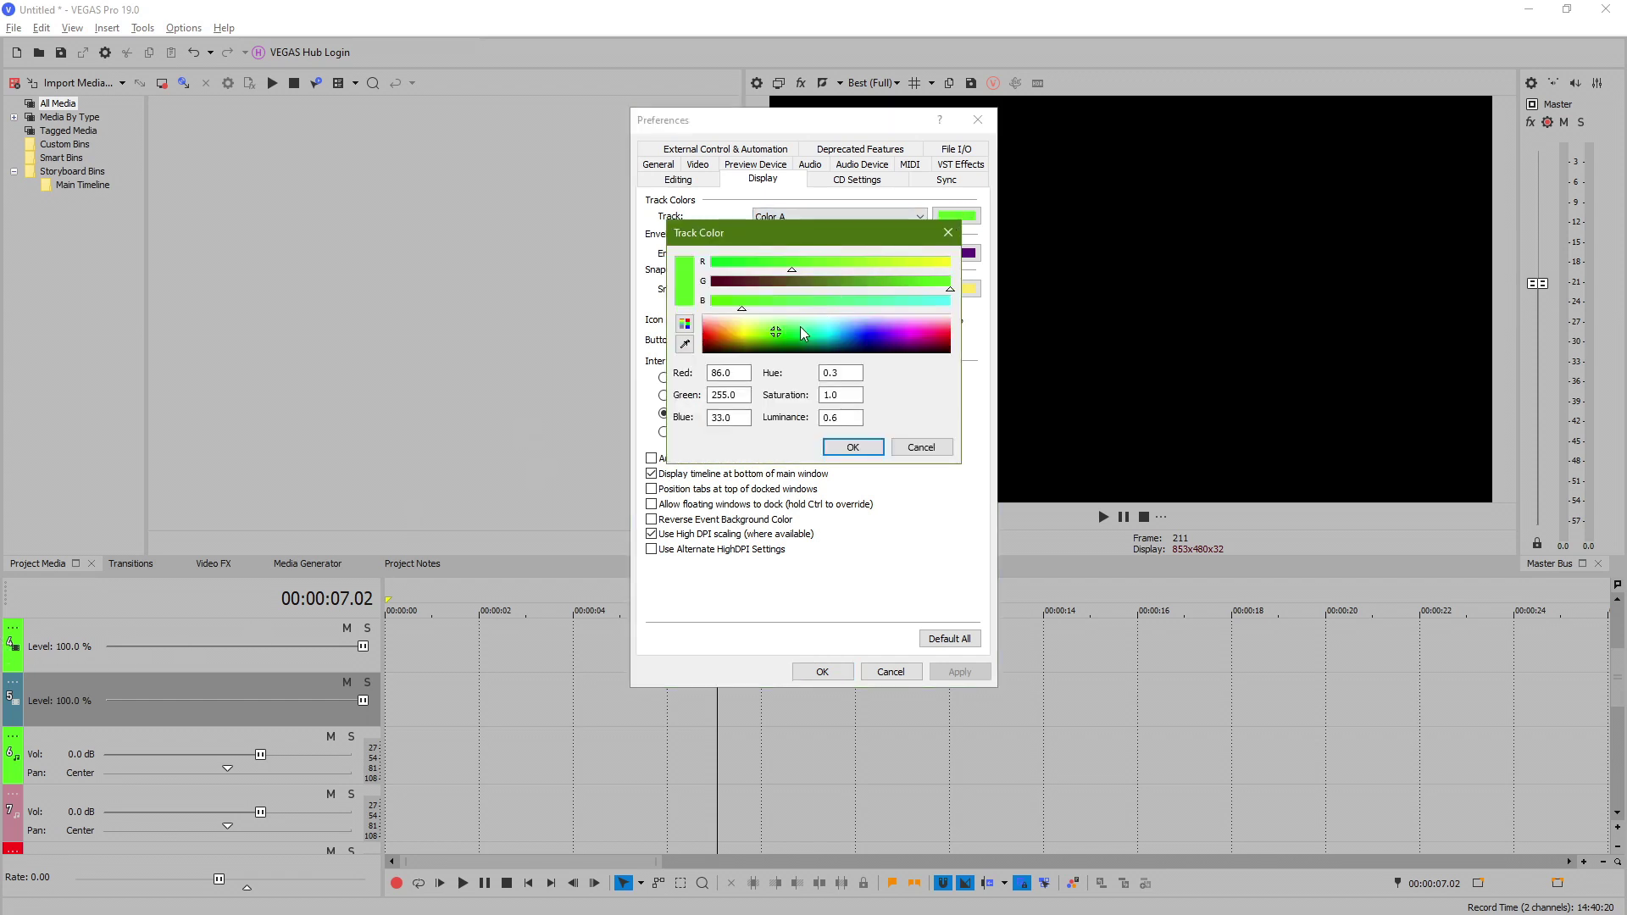
drag(804, 333, 940, 361)
click(854, 449)
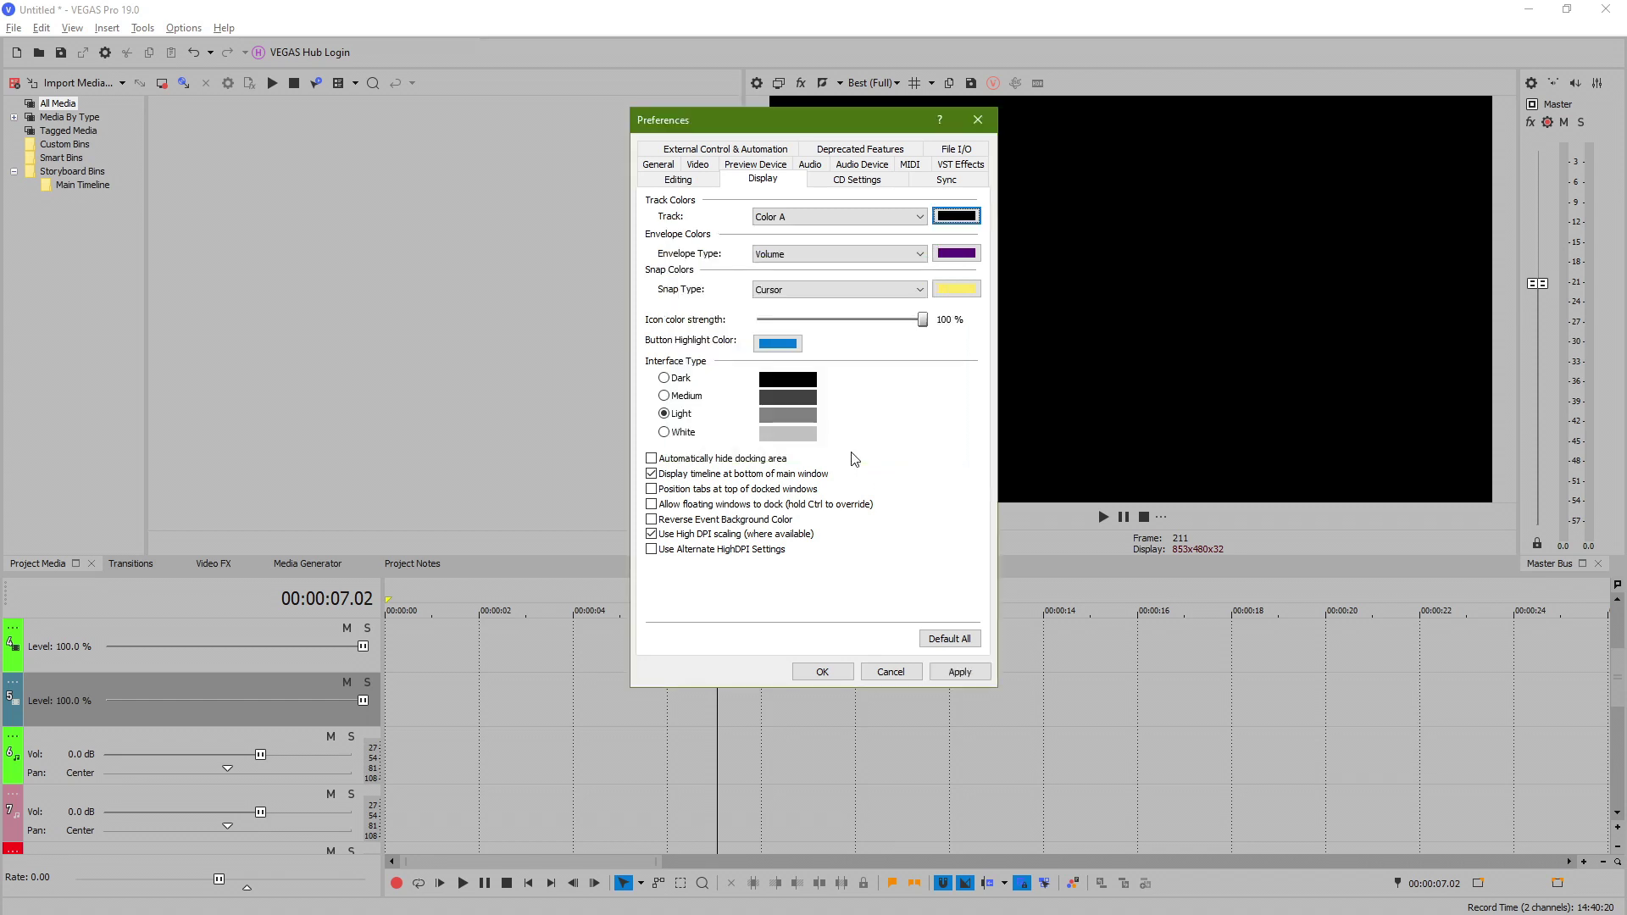
click(954, 672)
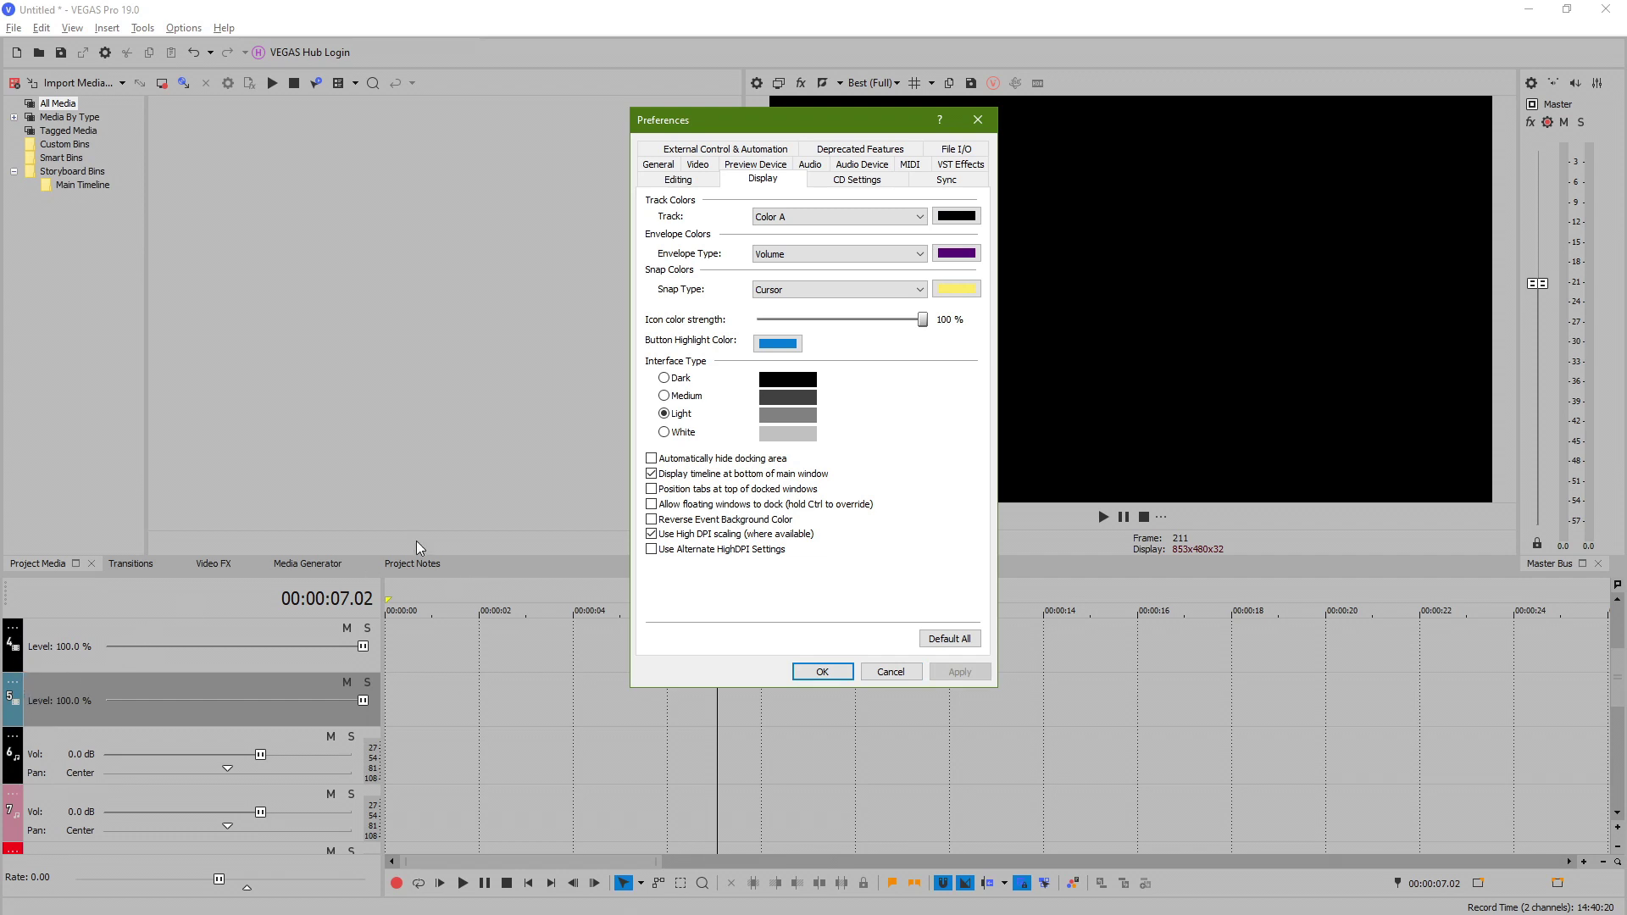
click(54, 628)
click(890, 671)
Step: Rename the top video track to 'name these tracks anything!' and place the cursor near the start
double_click(53, 625)
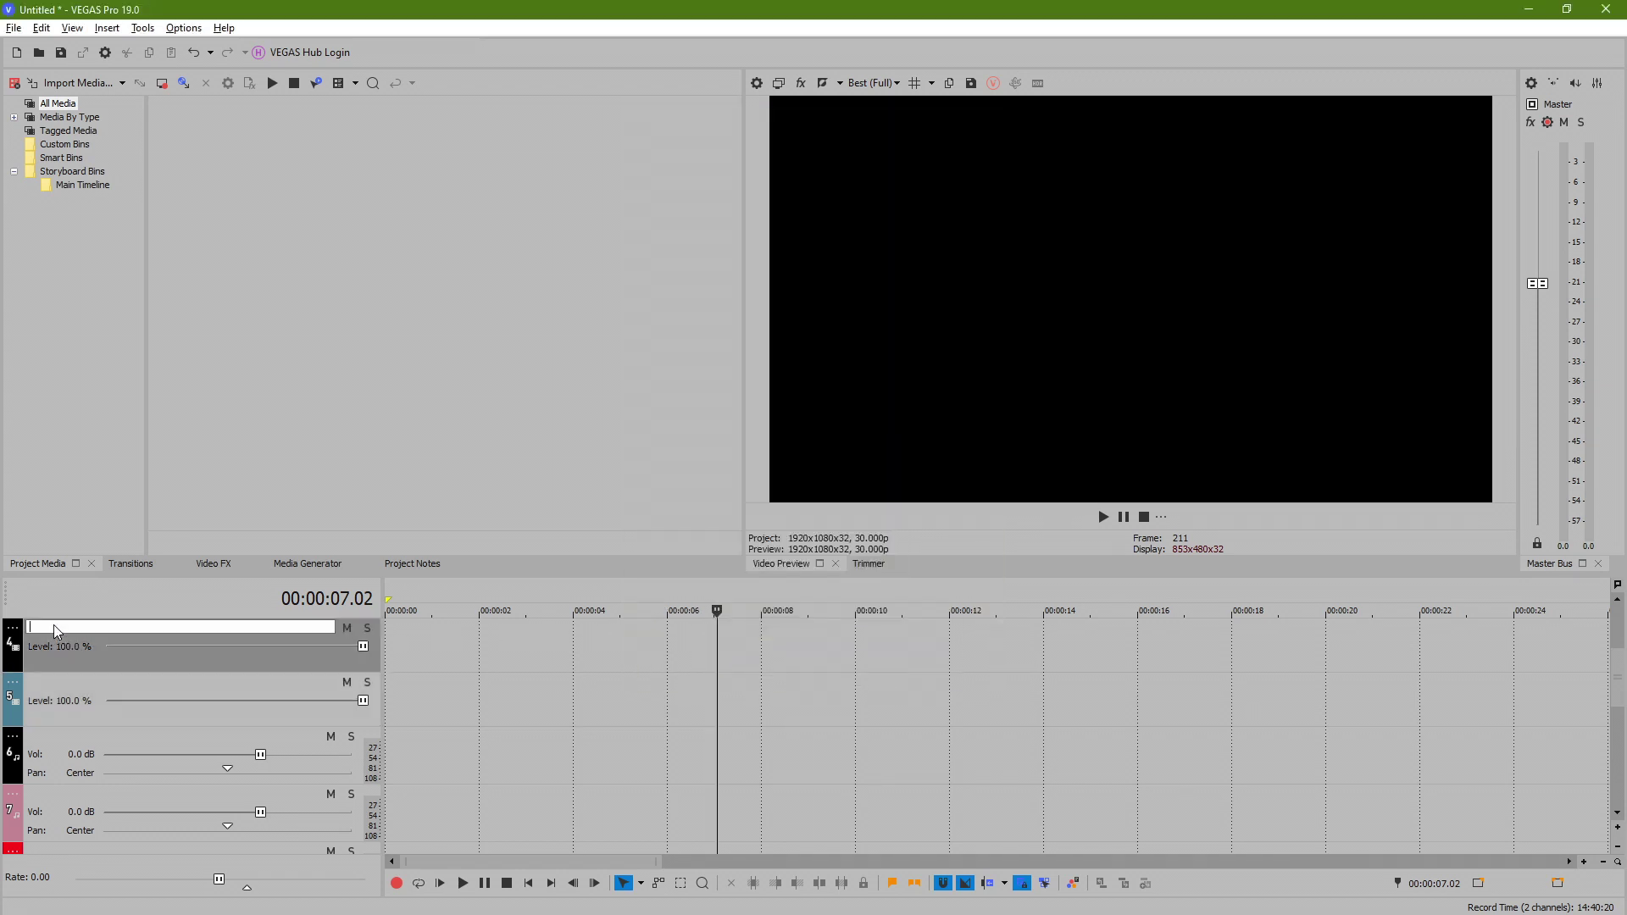
text(name these tracks anything!)
key(Return)
click(414, 654)
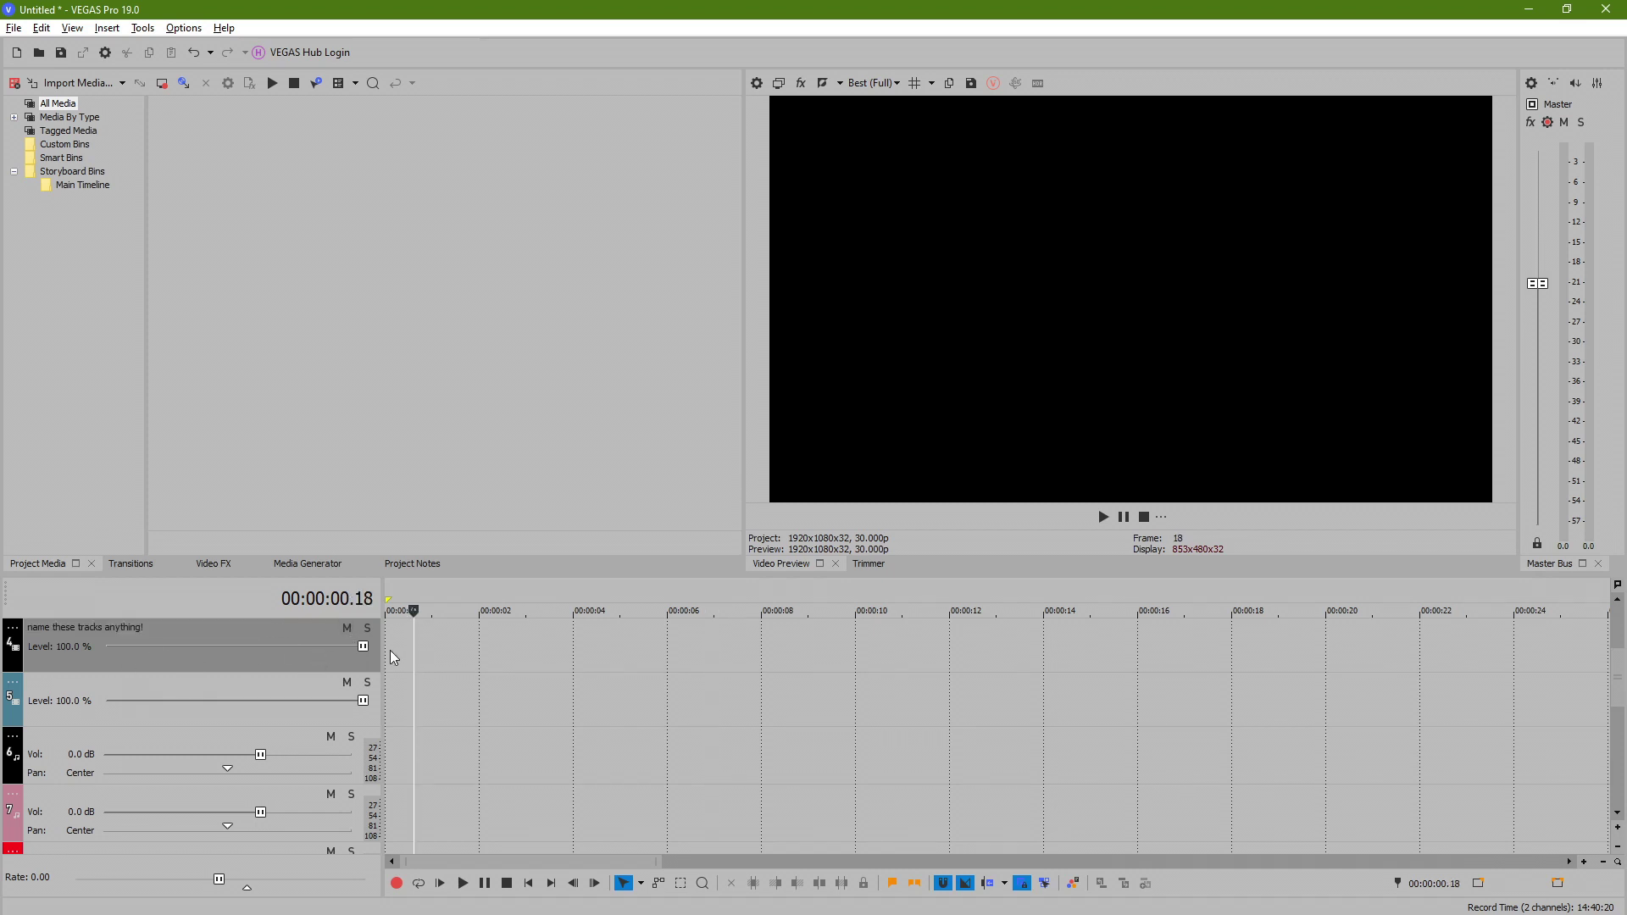
click(109, 29)
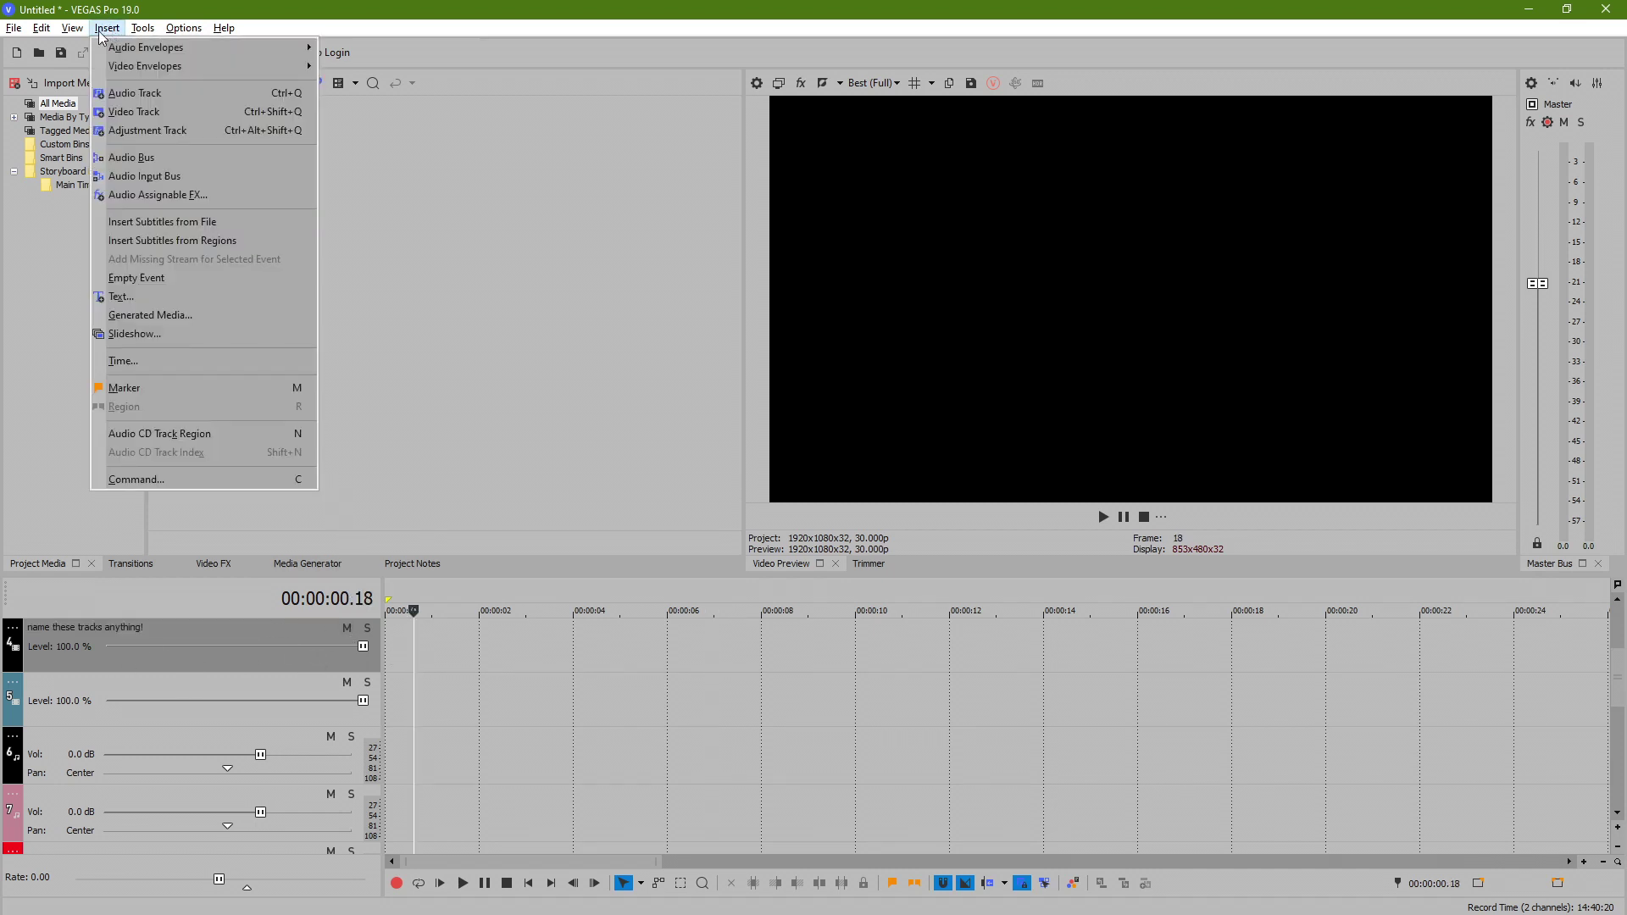
Step: Check that the Envelope Type in Preferences > Display is Volume, then close Preferences
click(72, 31)
click(136, 31)
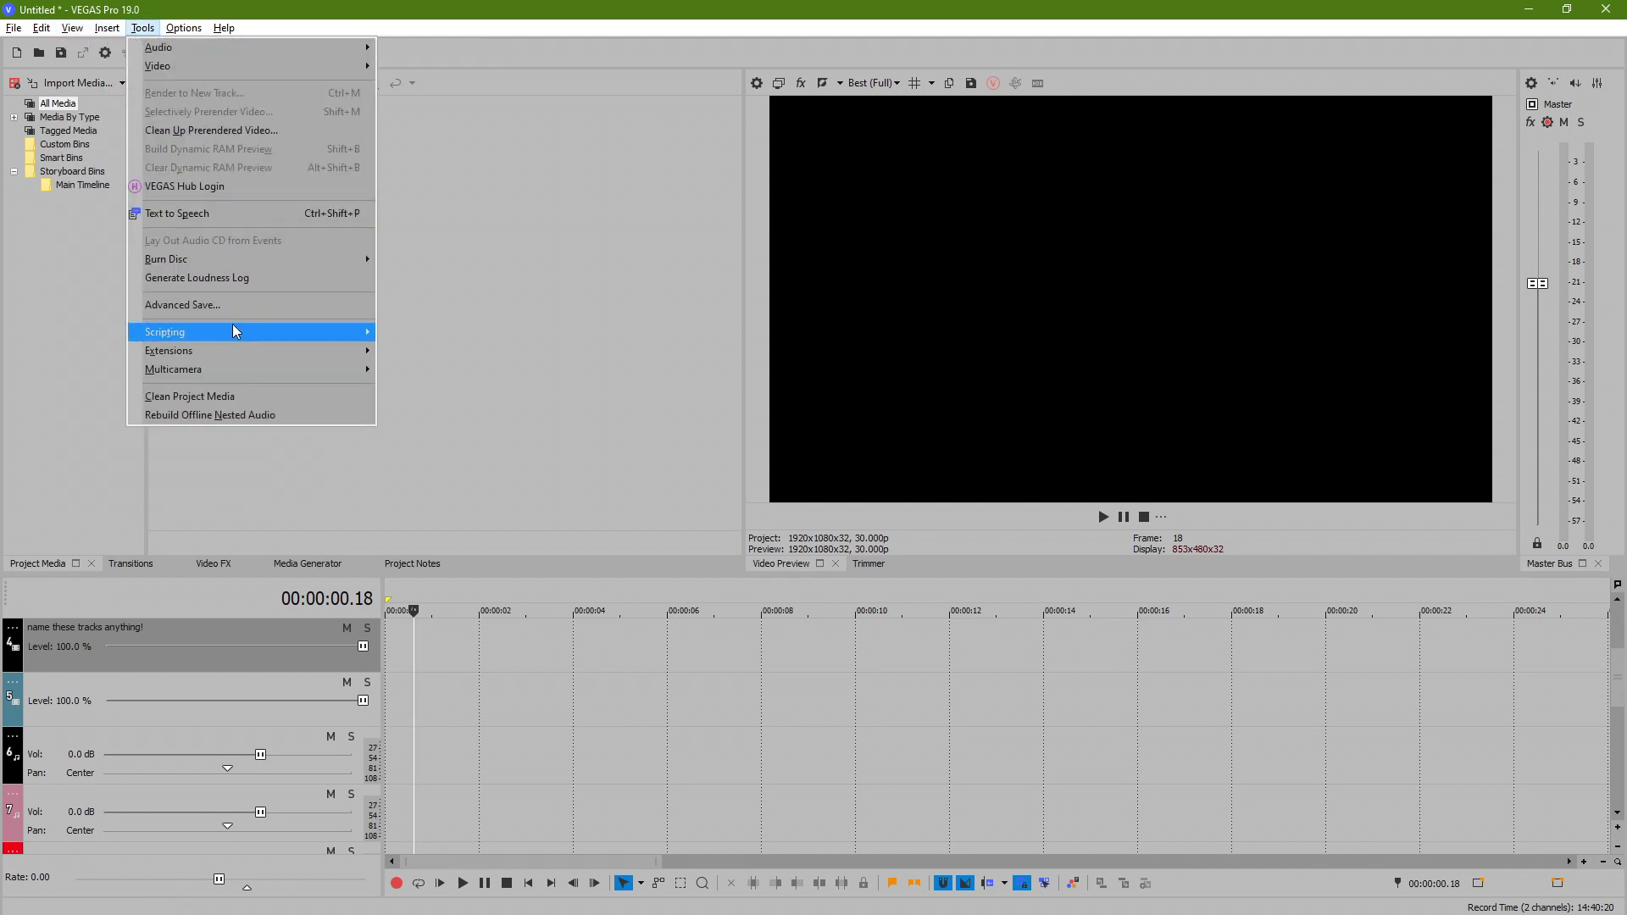
mouse_move(184, 28)
click(221, 618)
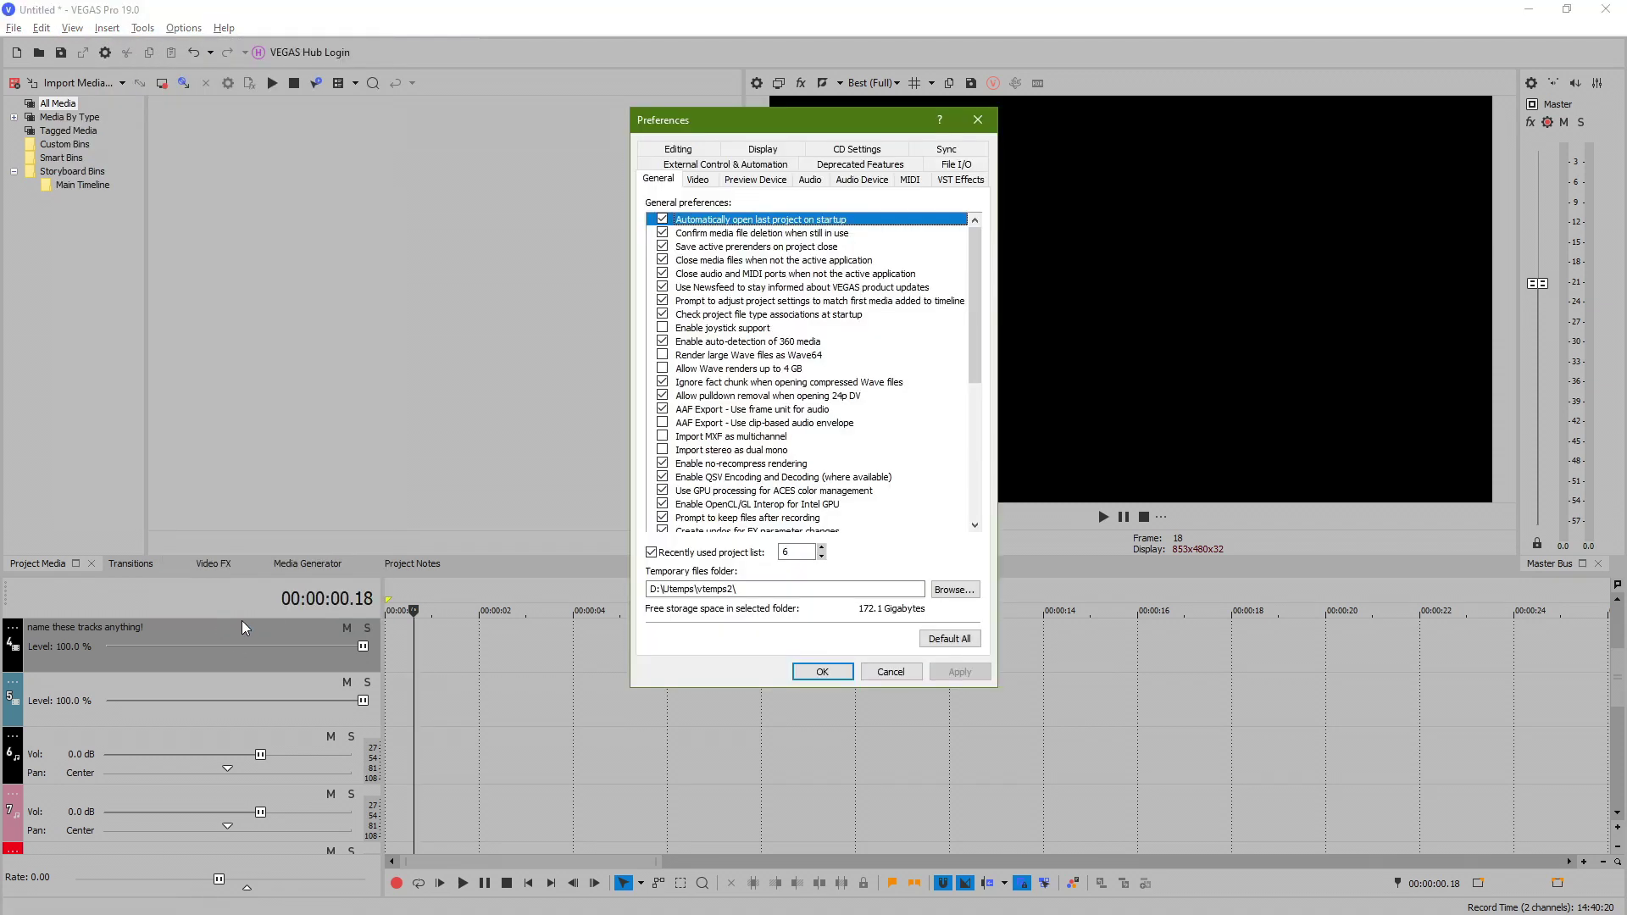
click(766, 150)
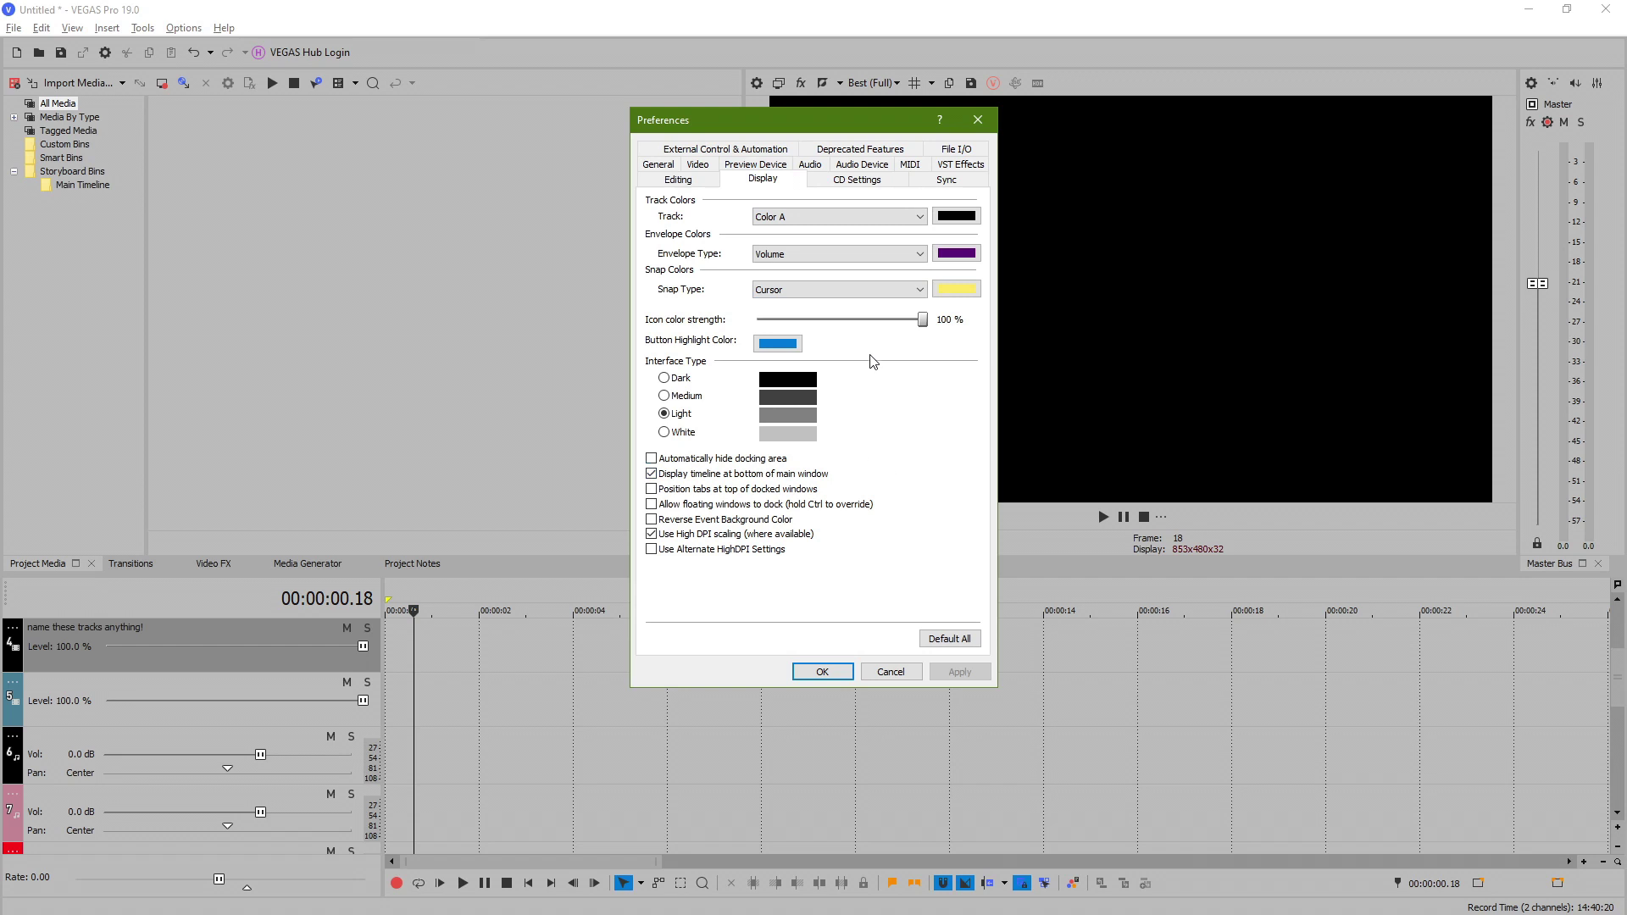
click(882, 254)
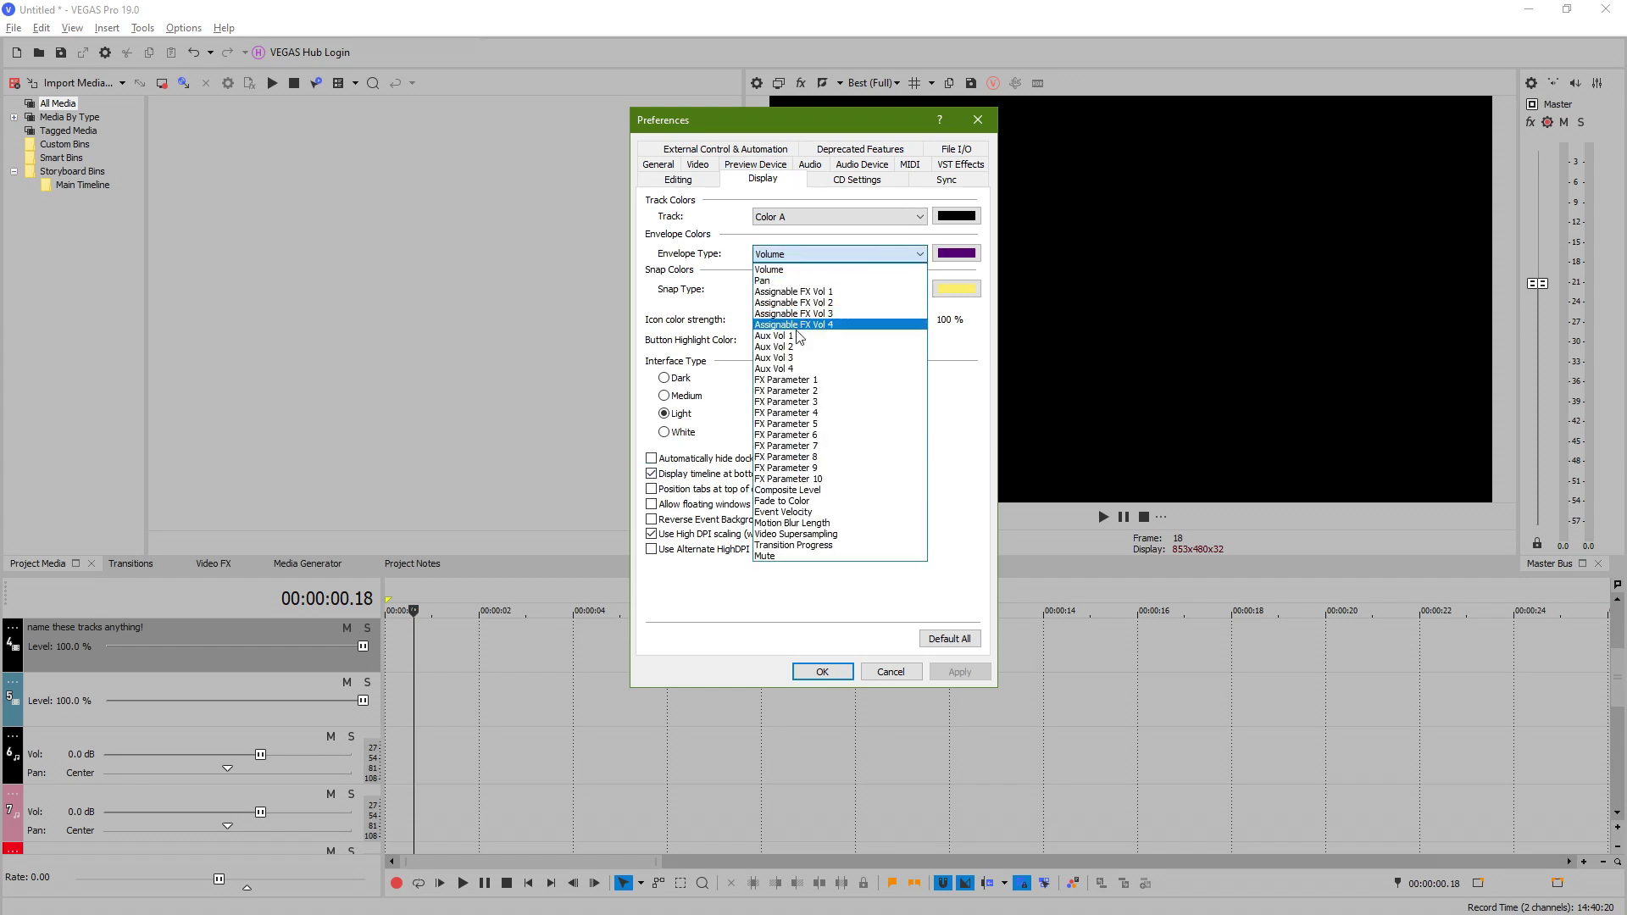
click(469, 688)
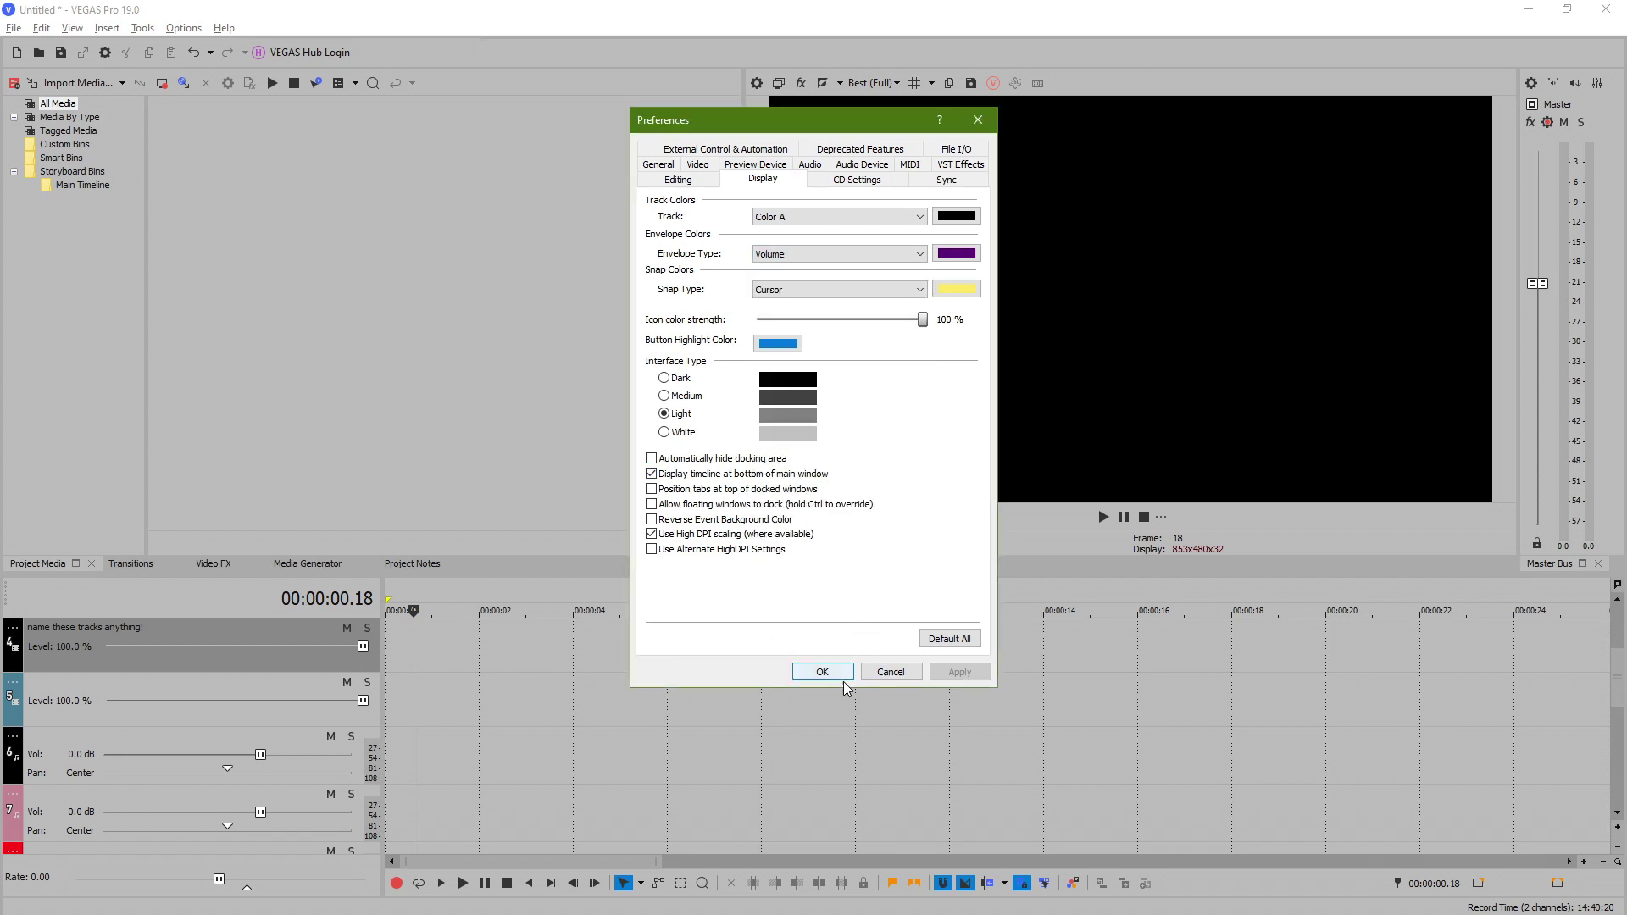
click(890, 671)
Step: Show the volume envelope on the first audio track with V
click(606, 729)
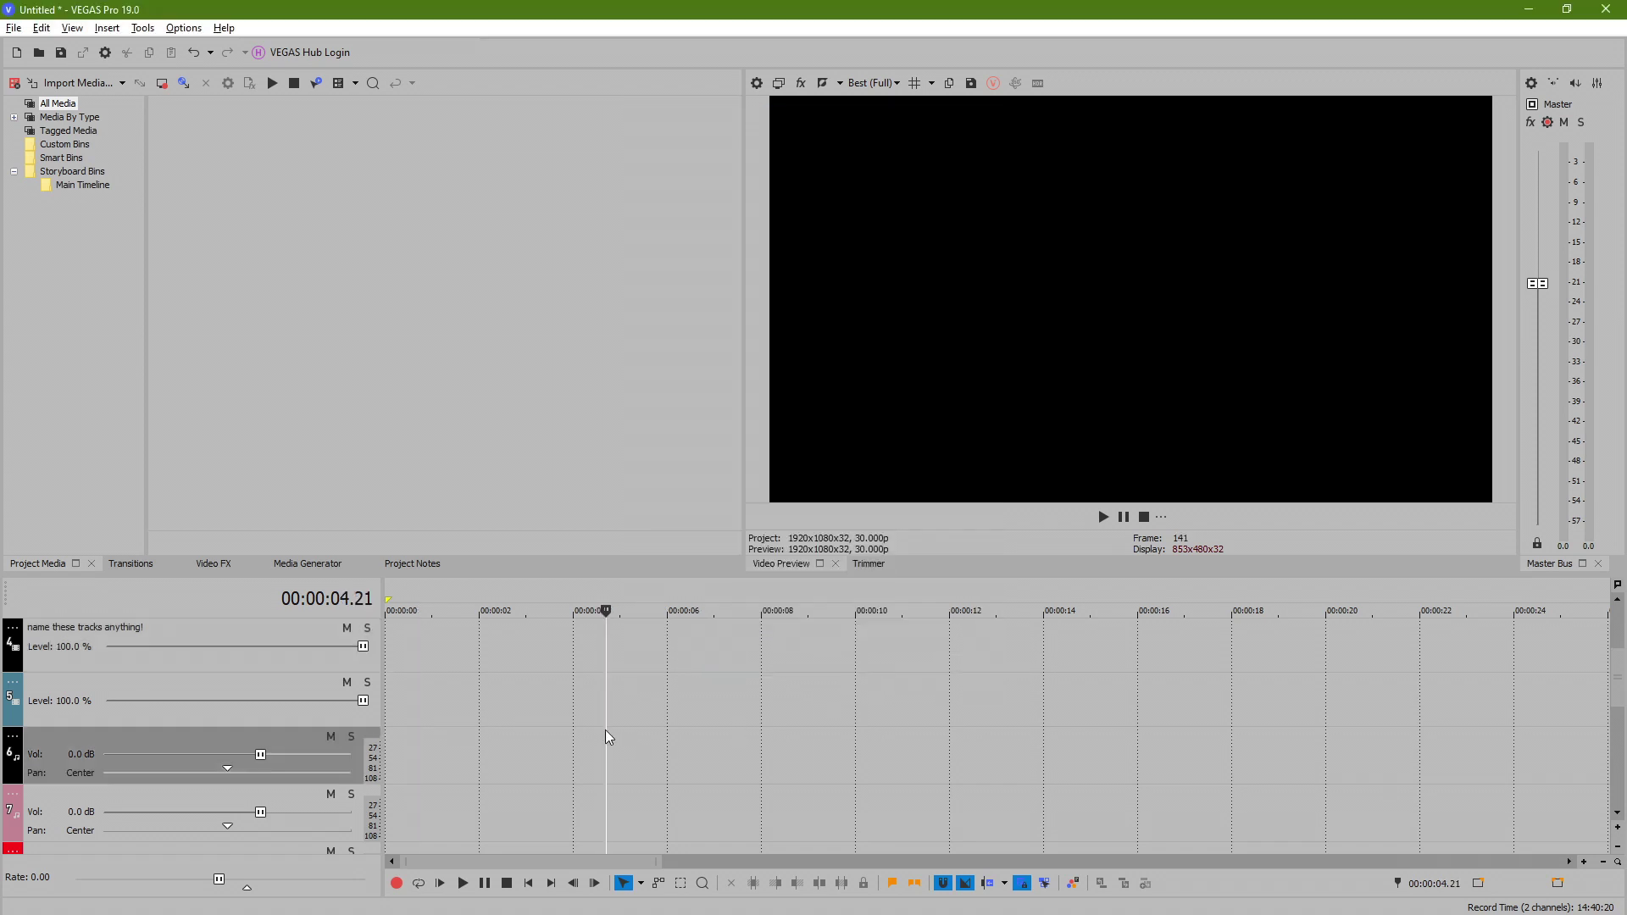
key(v)
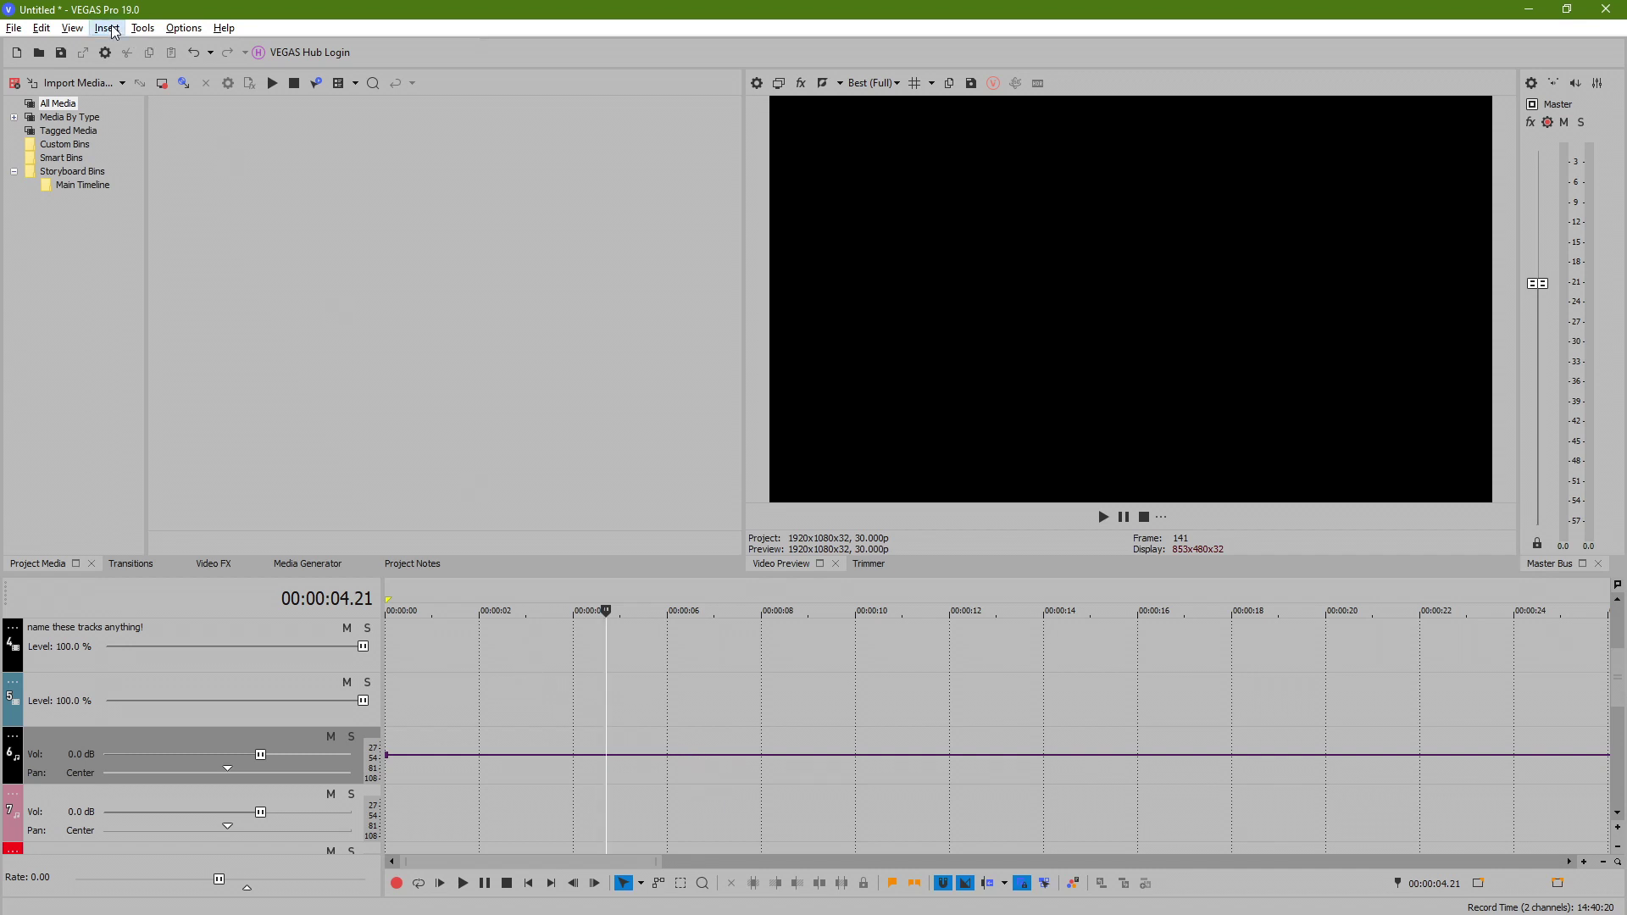
click(72, 28)
Step: Change the Volume envelope colour from purple to light green in Preferences > Display and apply it
mouse_move(146, 32)
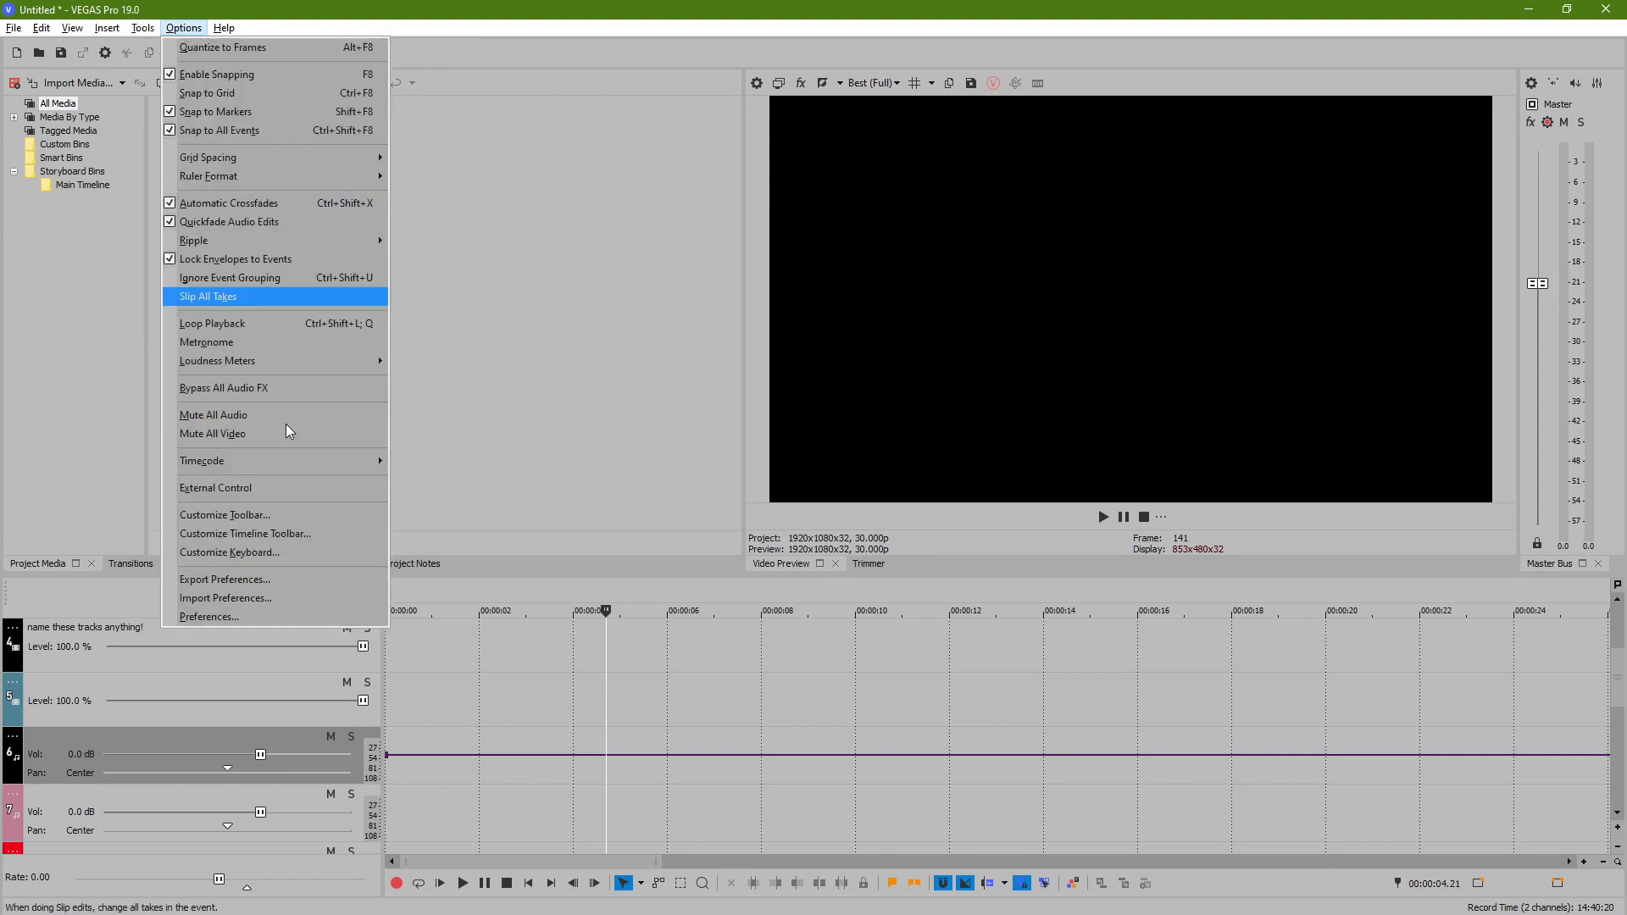
click(232, 614)
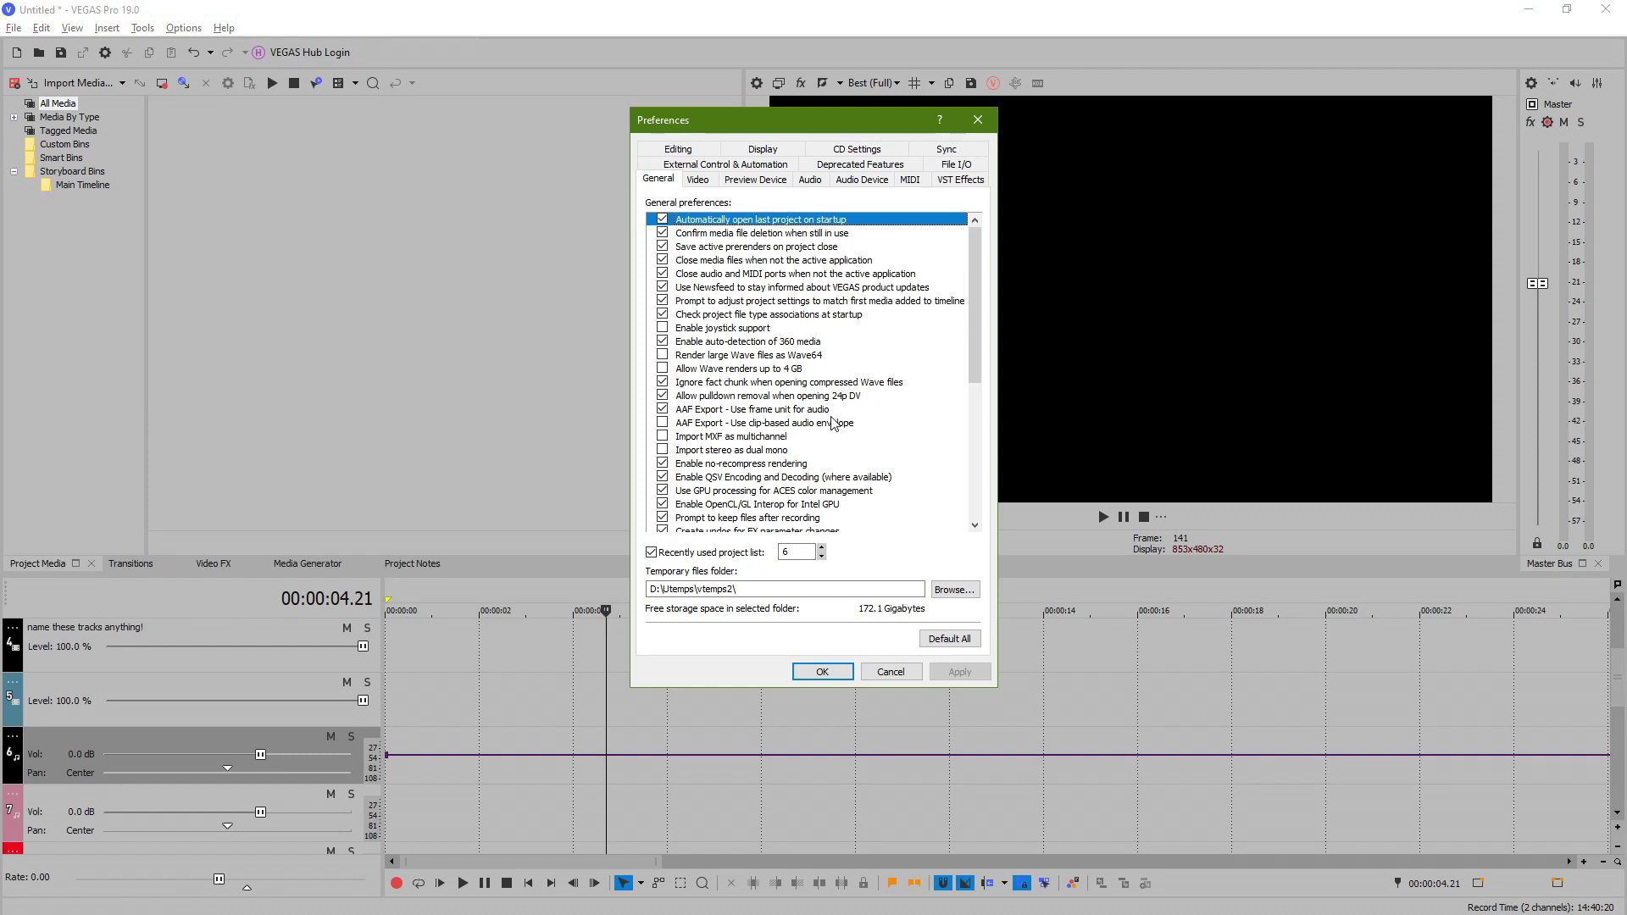
click(773, 151)
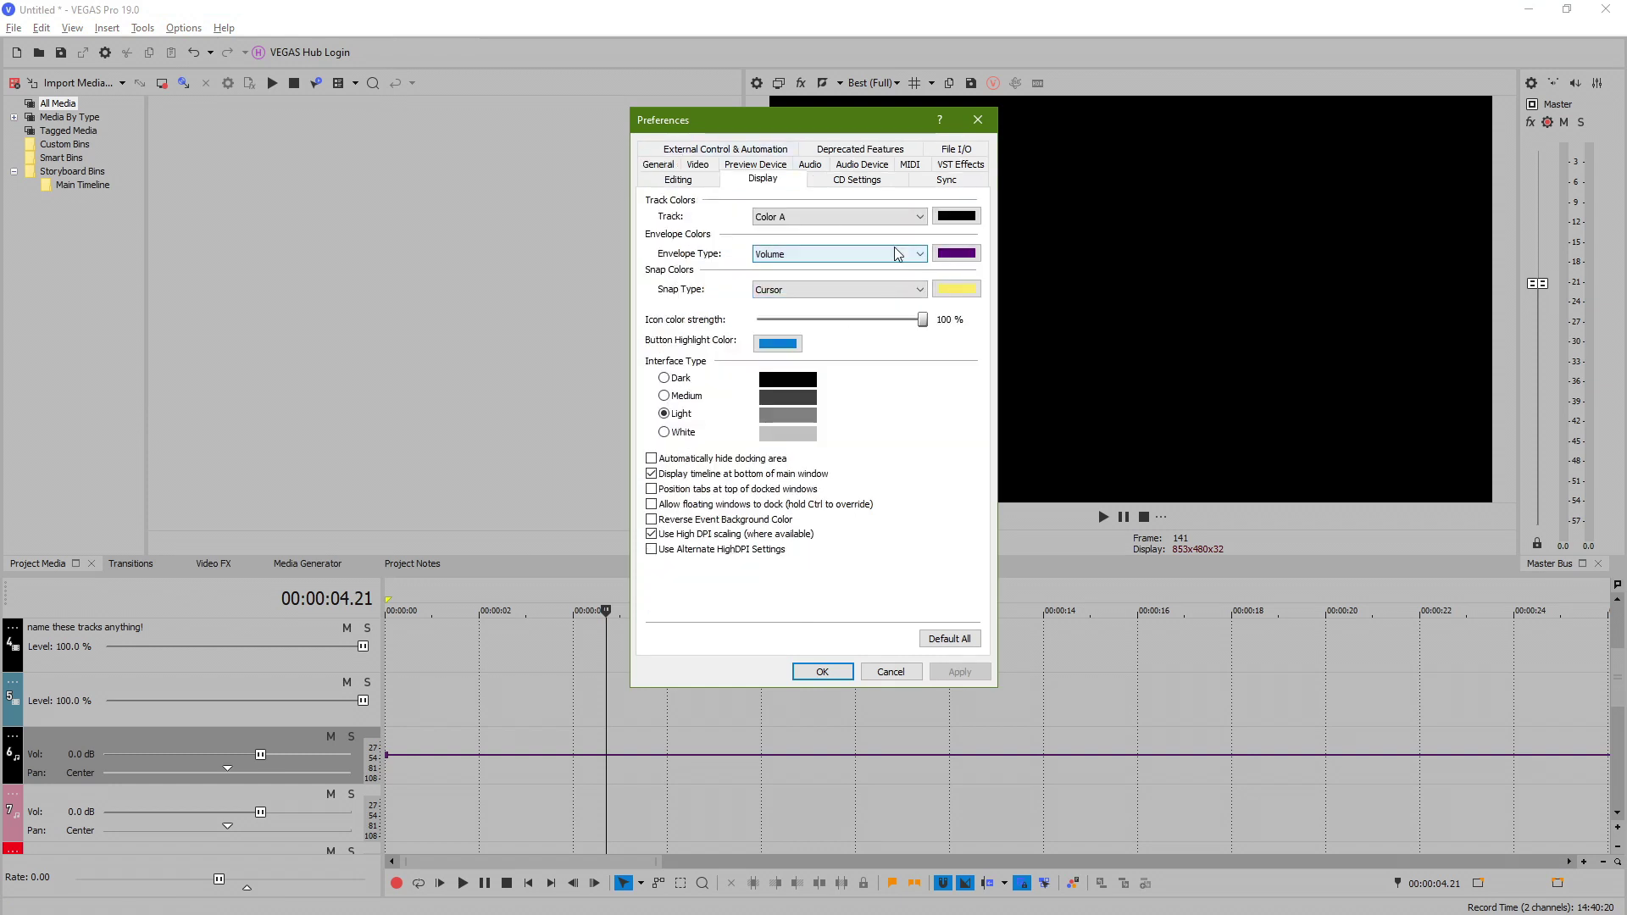
click(956, 254)
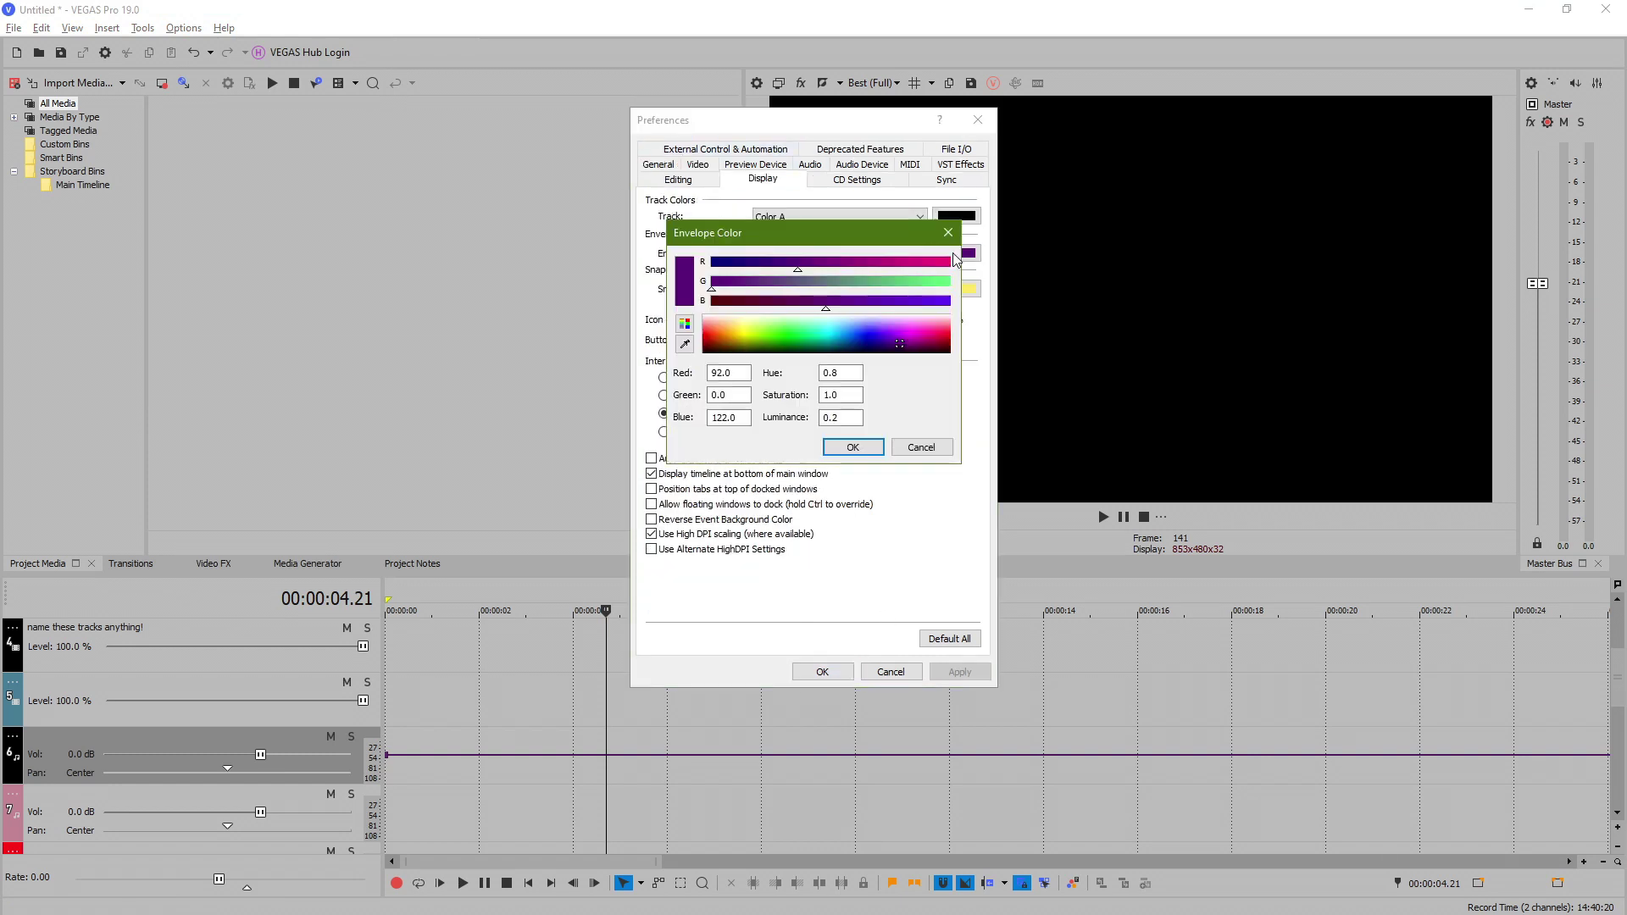
mouse_move(902, 314)
mouse_down()
mouse_move(854, 334)
mouse_move(777, 327)
mouse_up()
click(853, 447)
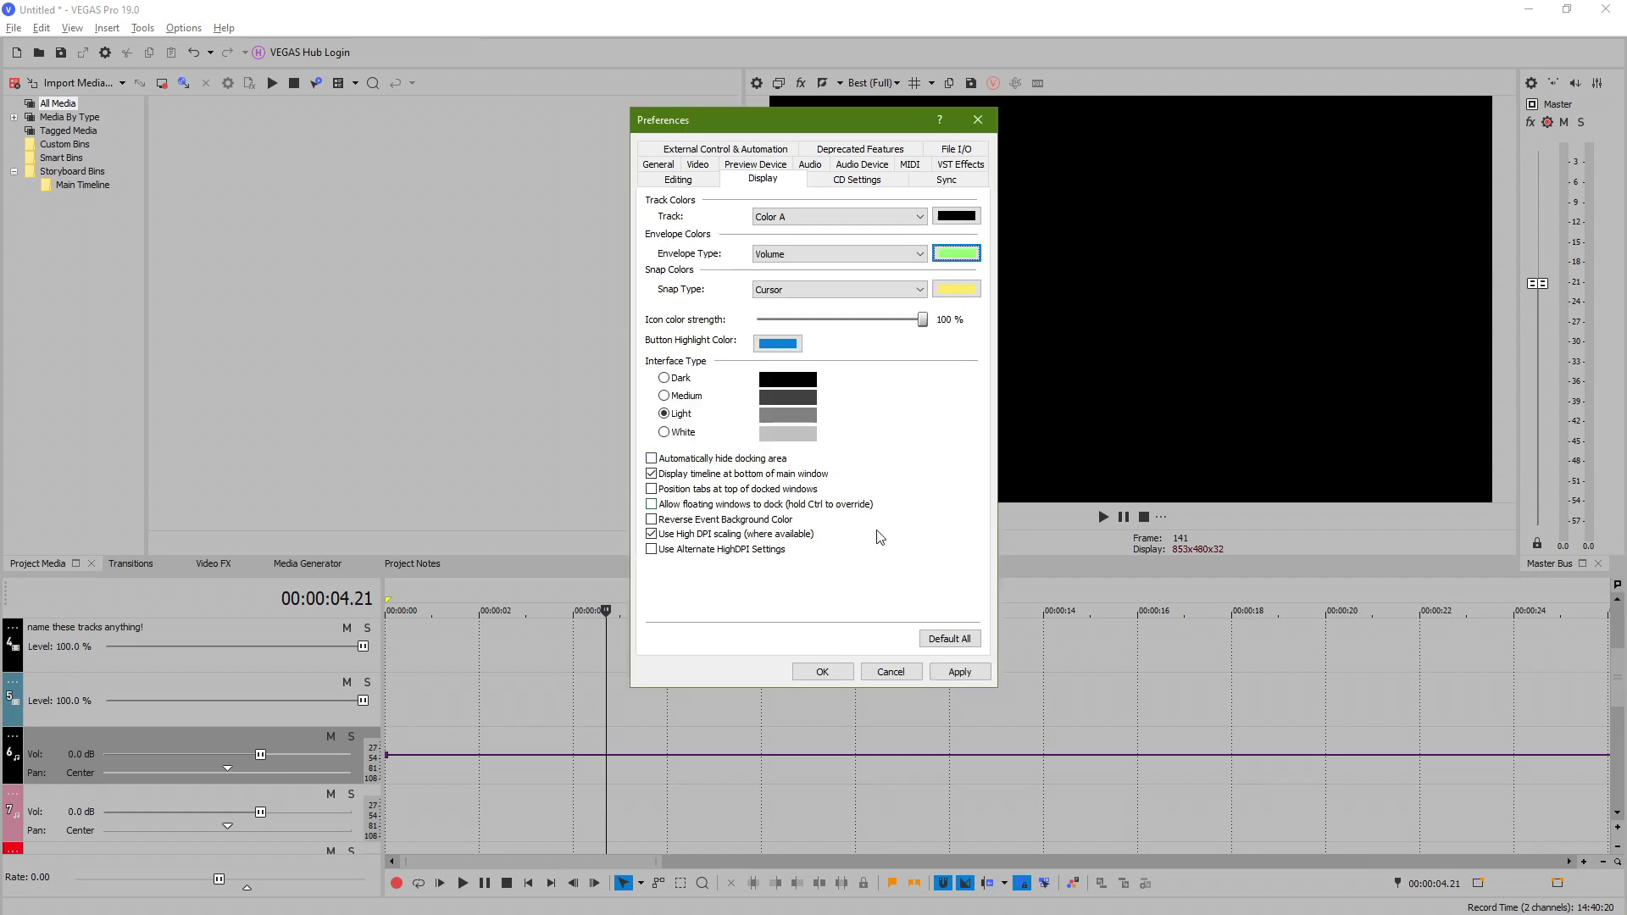
click(953, 675)
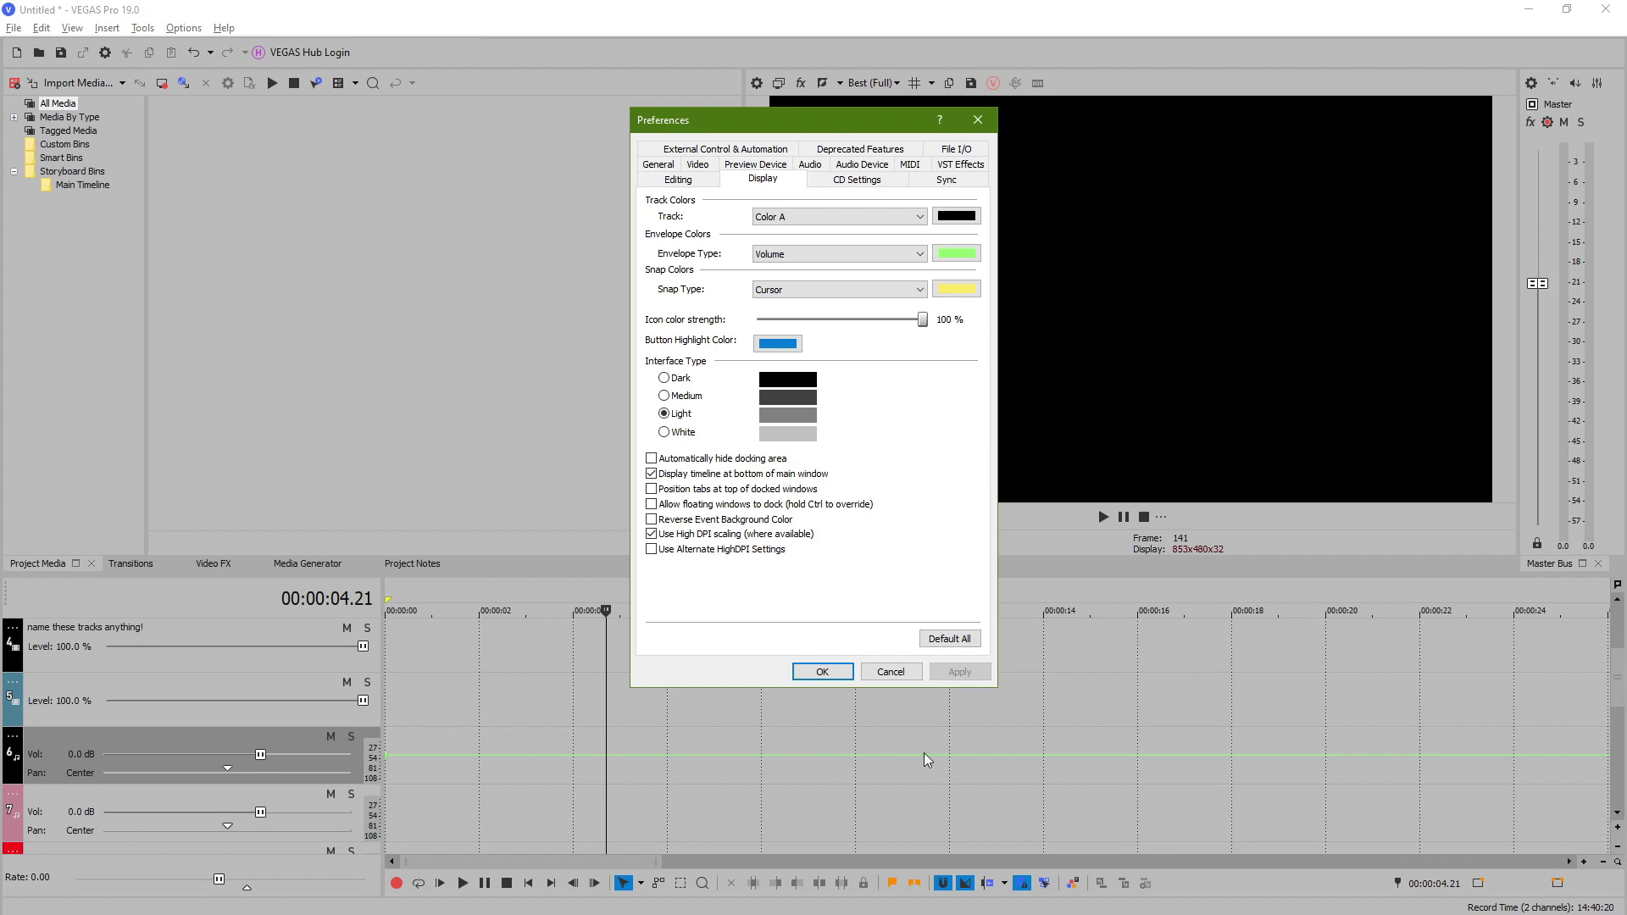
scroll(840, 292, down, 4)
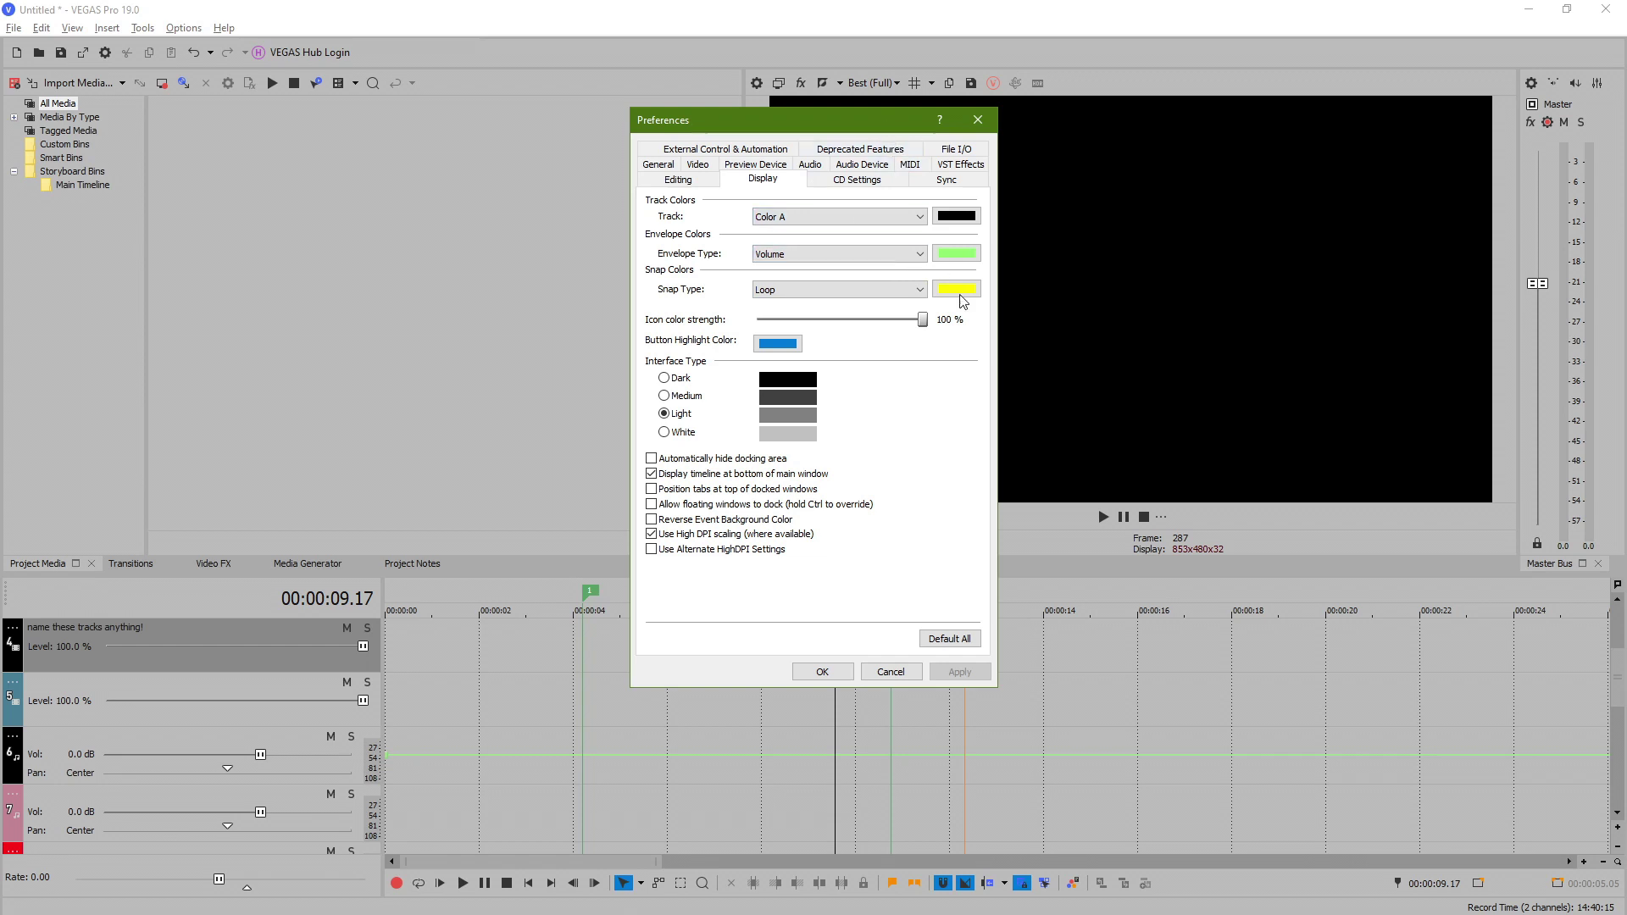
Step: Cancel Preferences, discarding the snap change, and show the Titles & Text media generator presets
click(891, 671)
click(324, 563)
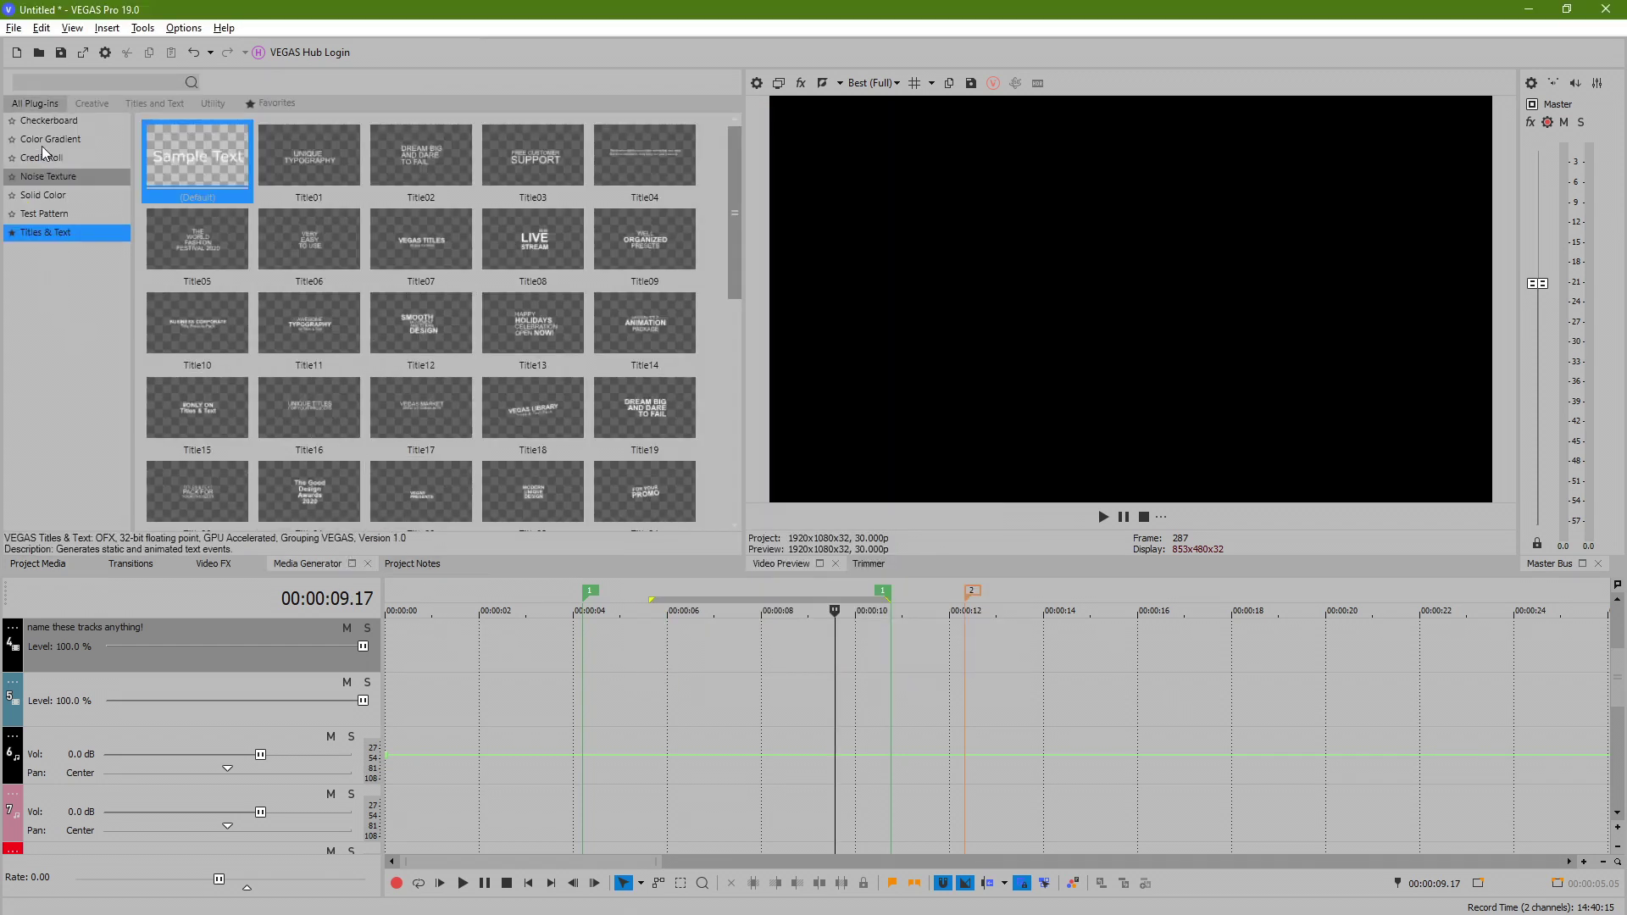
Step: Drop the Title01 'UNIQUE TYPOGRAPHY' preset onto video track 2, keeping it near 00:00:13
drag(271, 161, 975, 724)
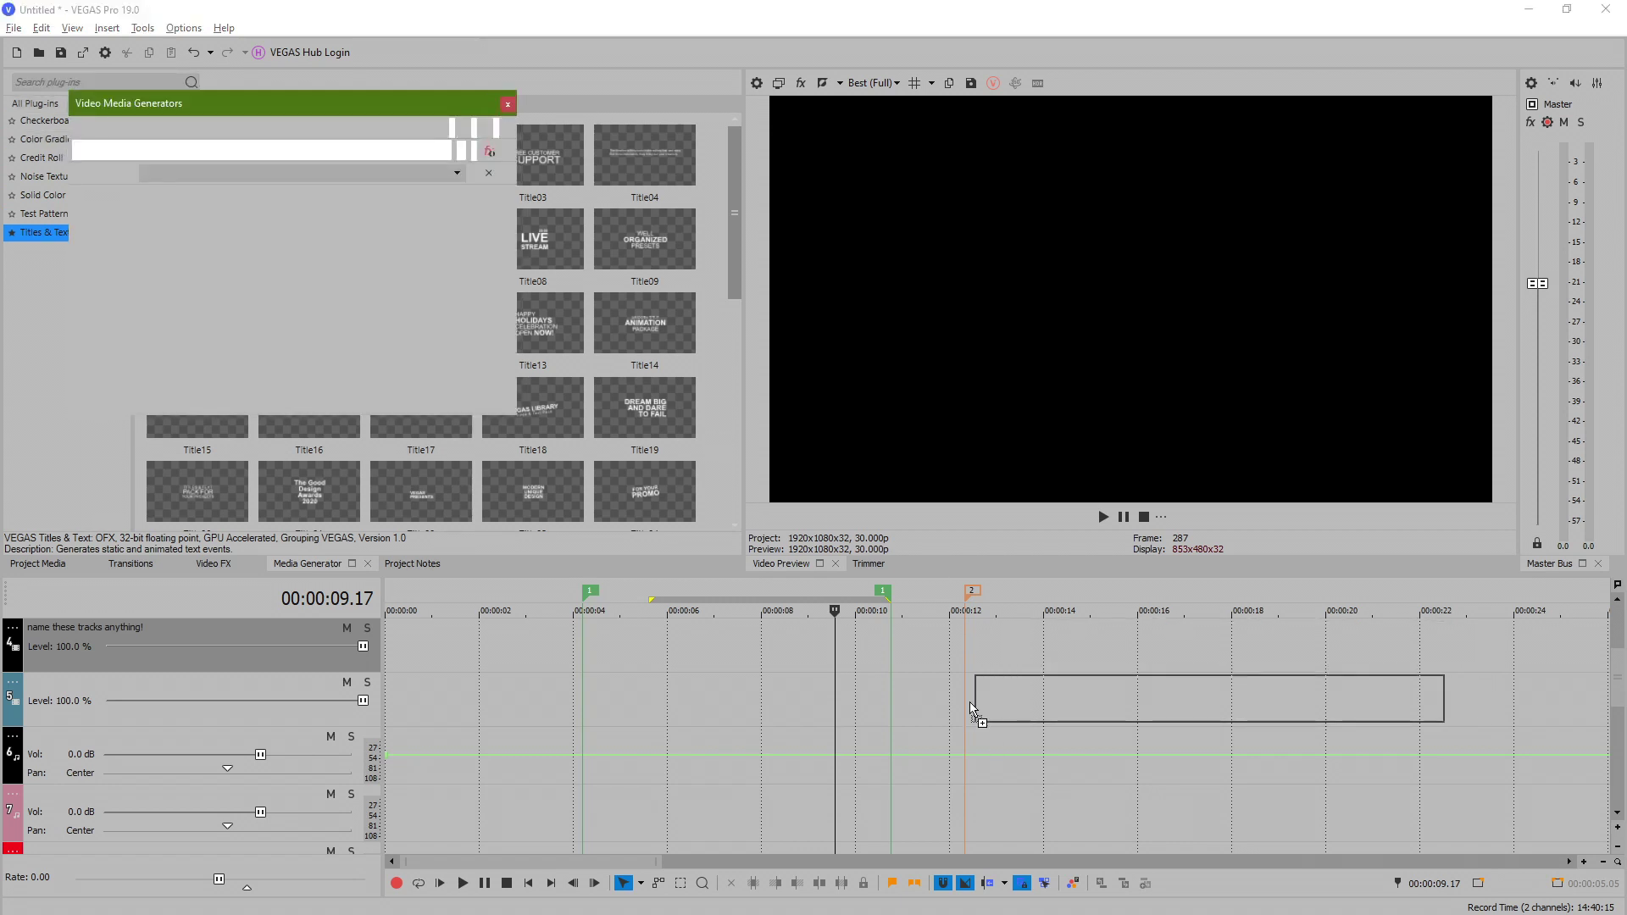
click(492, 104)
drag(1101, 705, 777, 710)
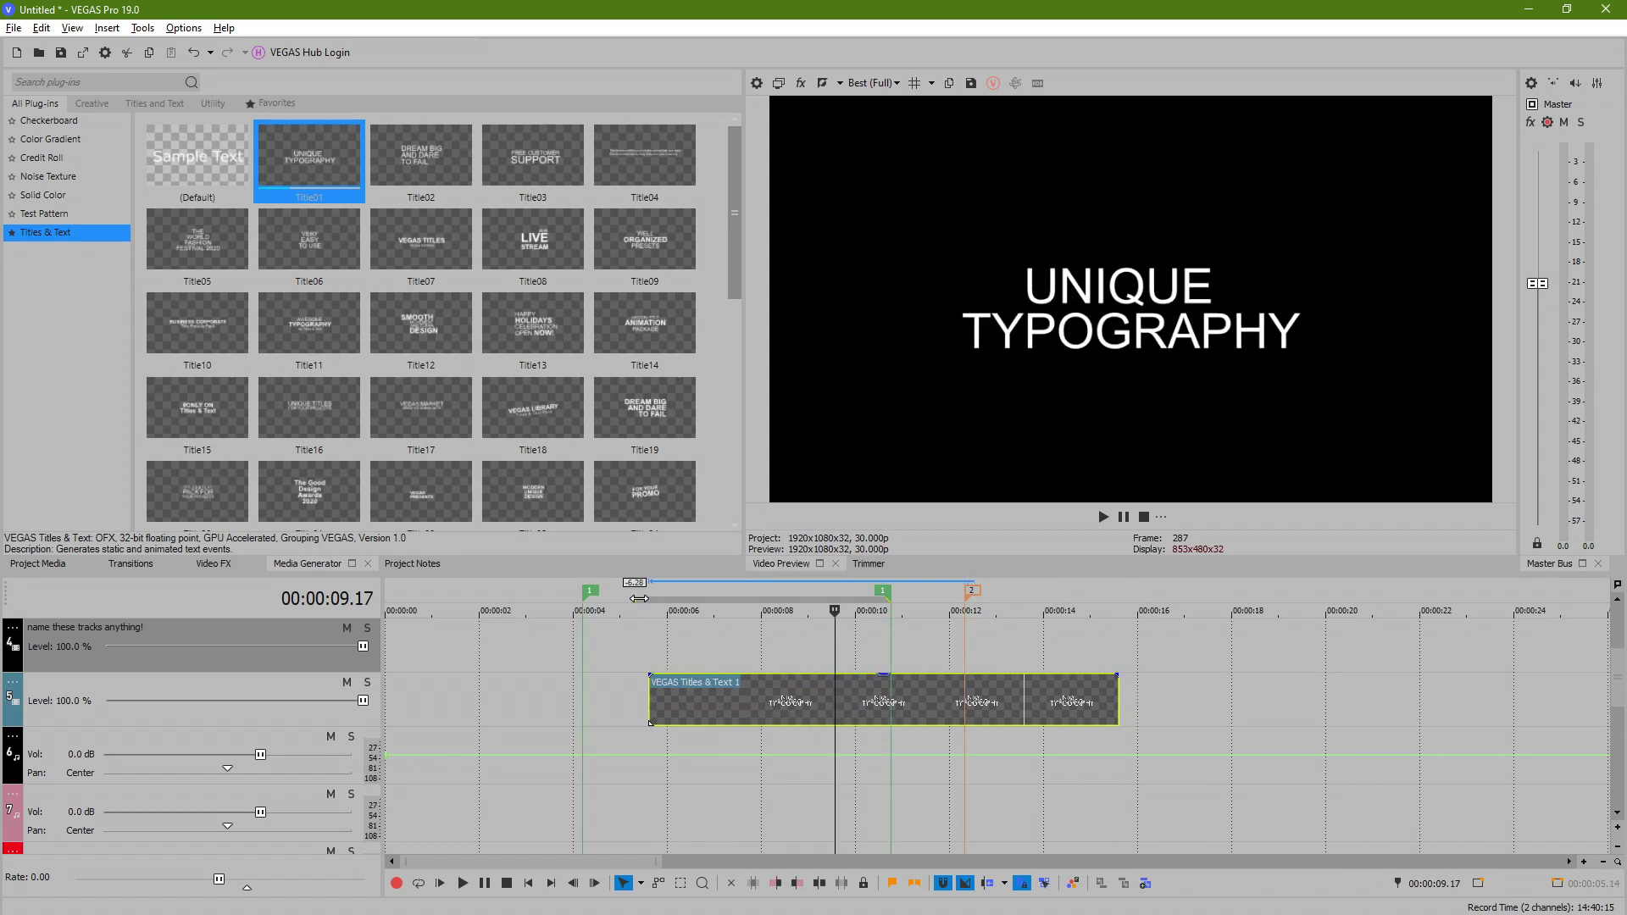
key(ctrl+z)
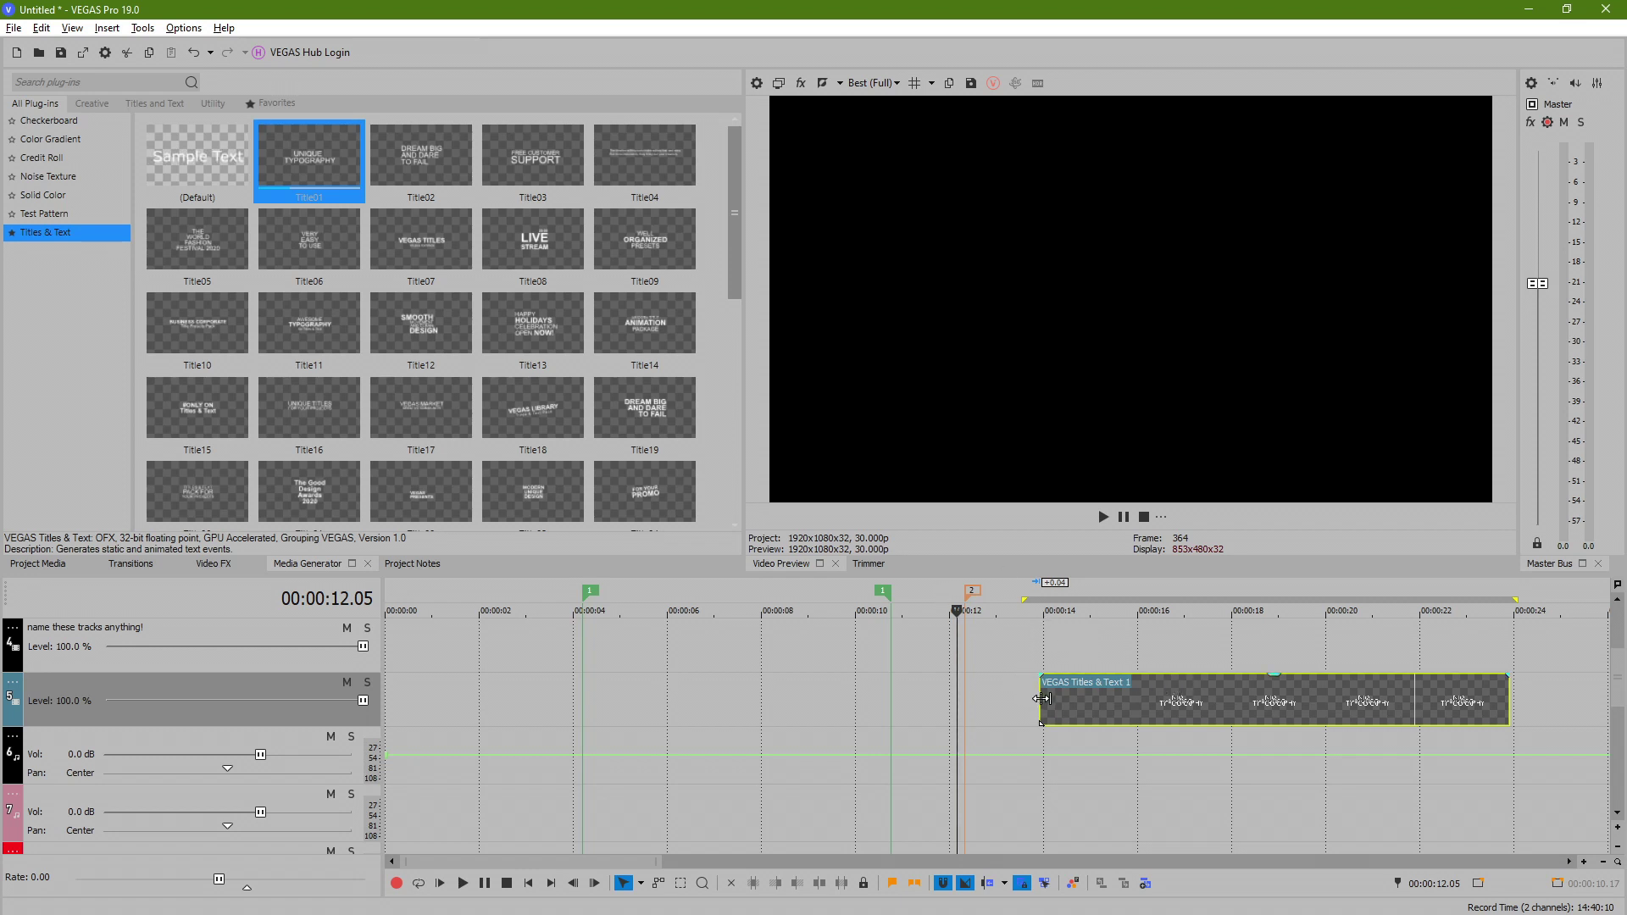
Step: Enable loop playback with Q and place the playhead around 12 seconds, near the title
click(1040, 655)
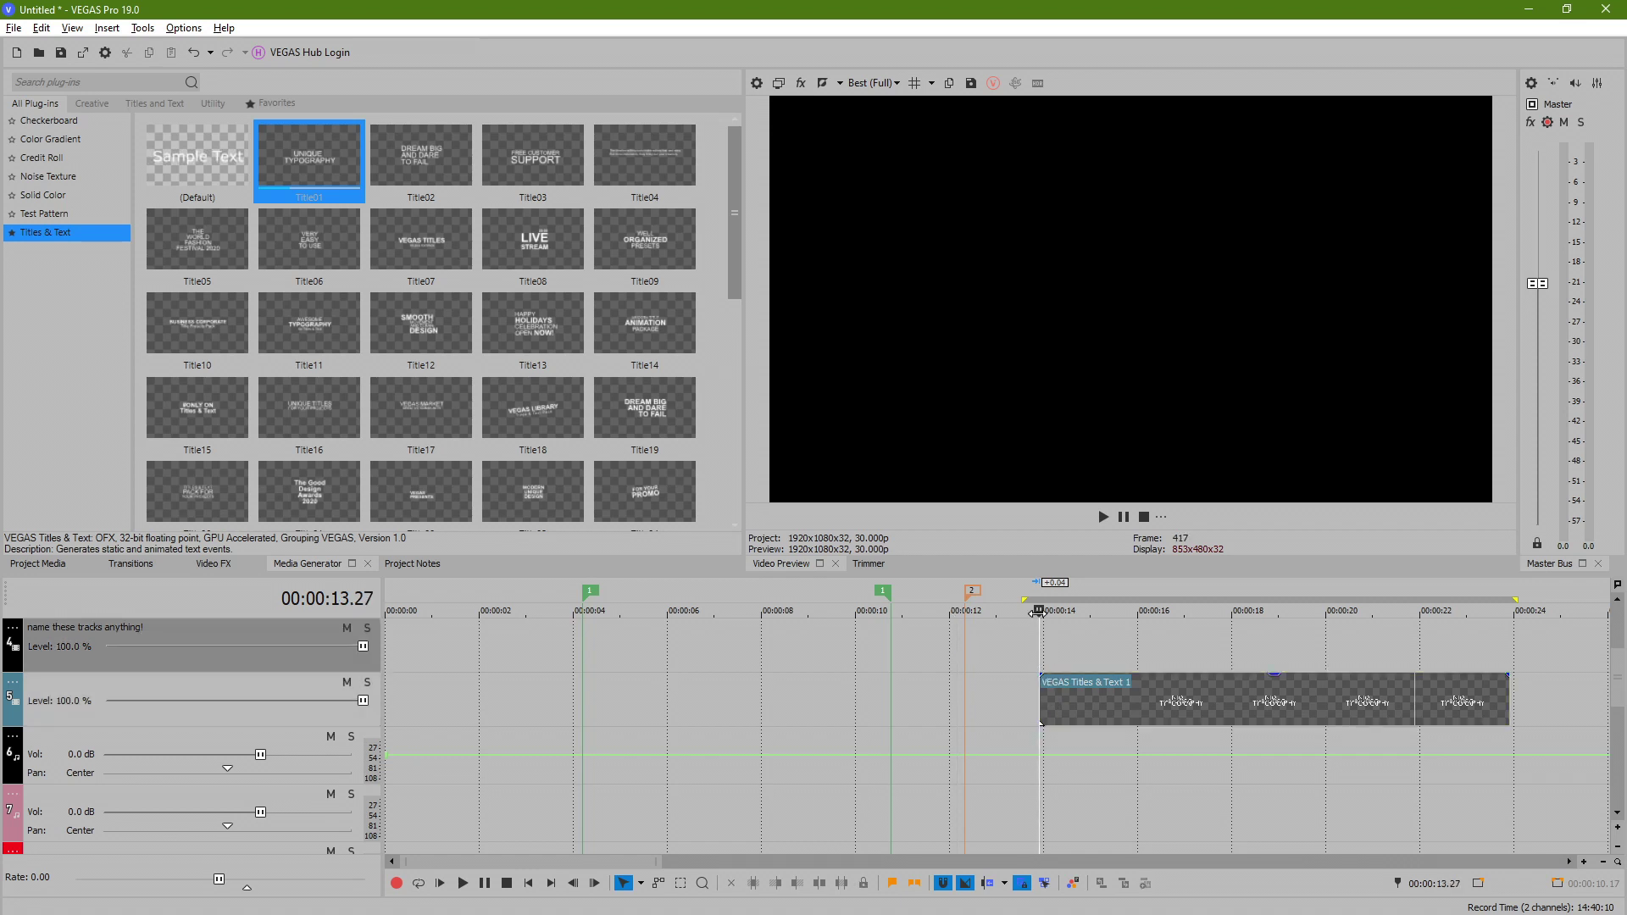
click(1025, 642)
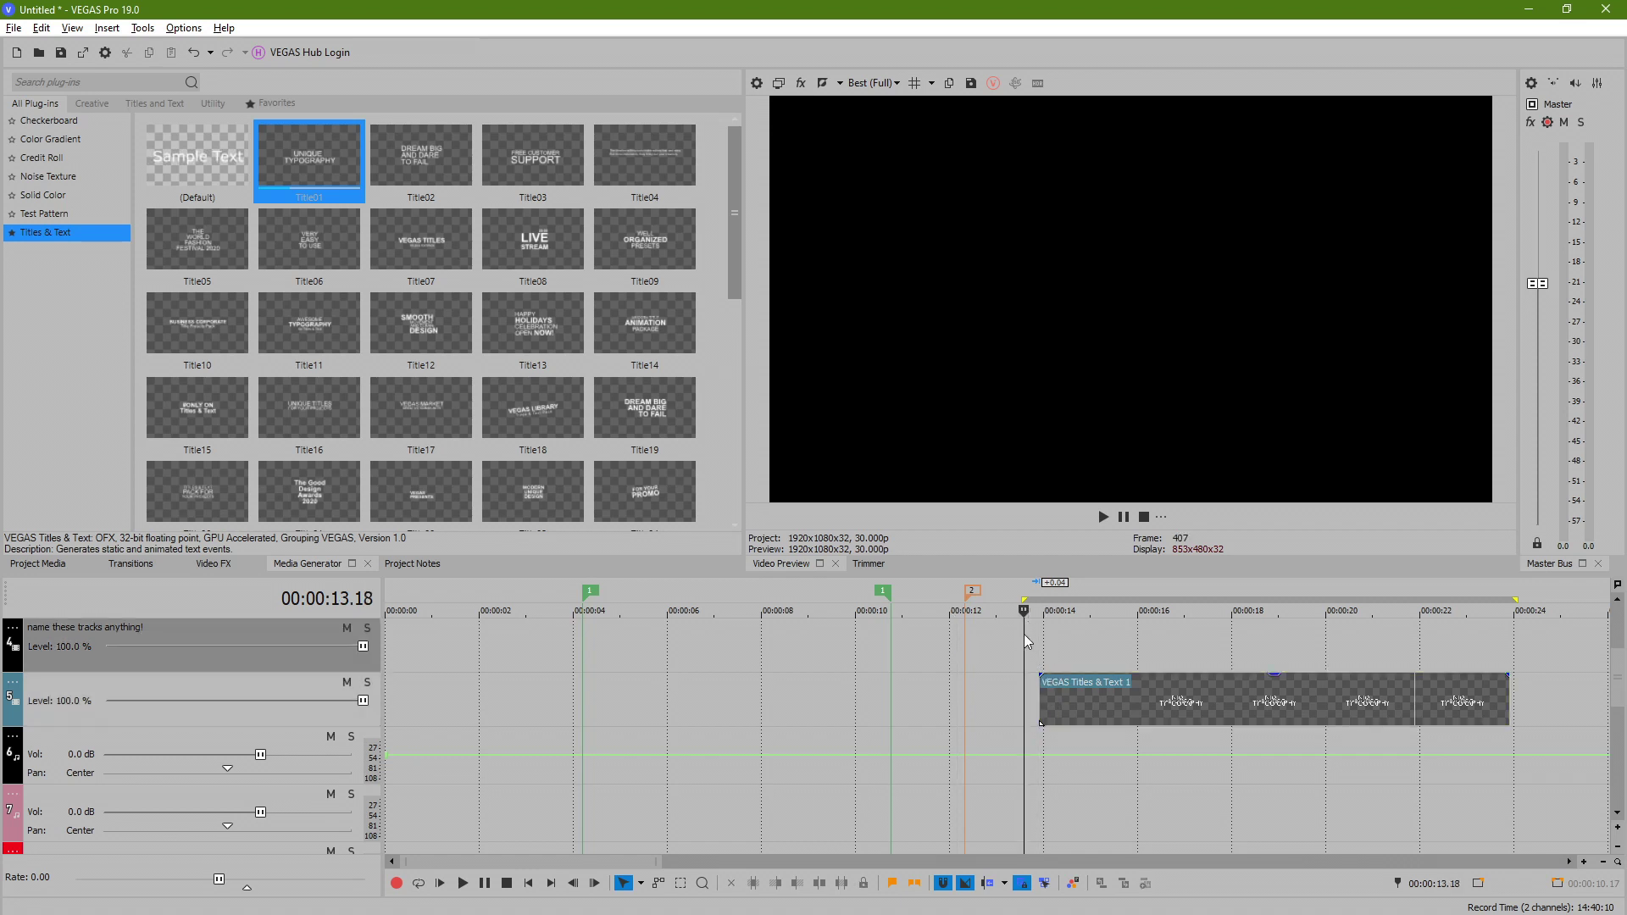
key(q)
click(1085, 653)
click(980, 651)
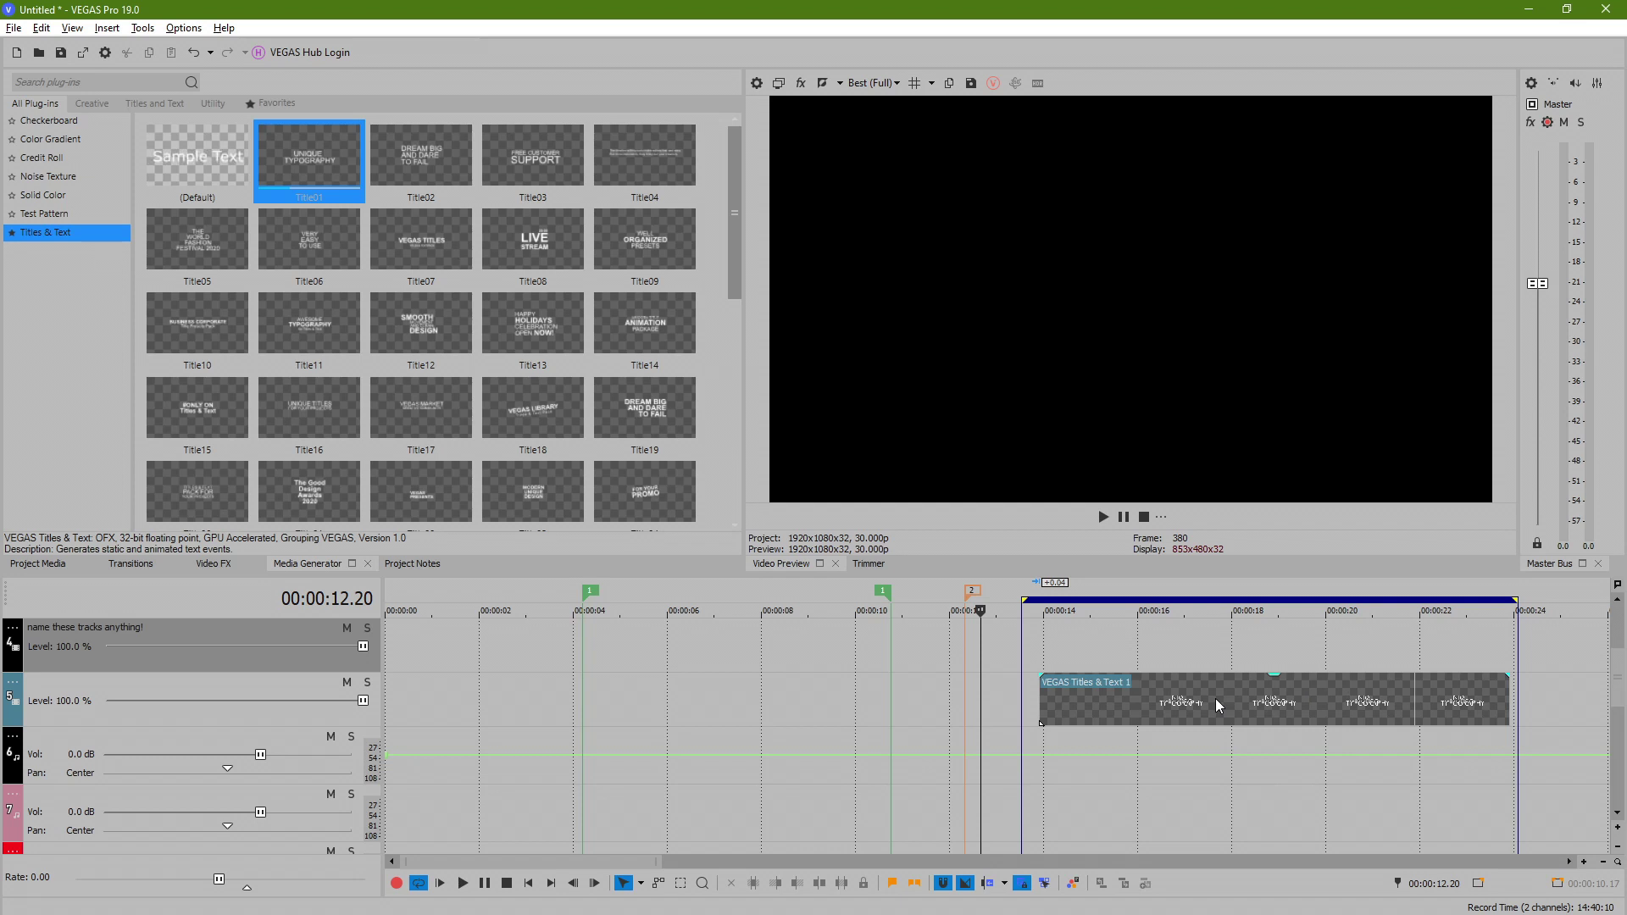
Step: Align the loop region's start just before the title event's start
mouse_move(1216, 698)
mouse_down()
mouse_move(1198, 695)
mouse_move(1211, 692)
mouse_up()
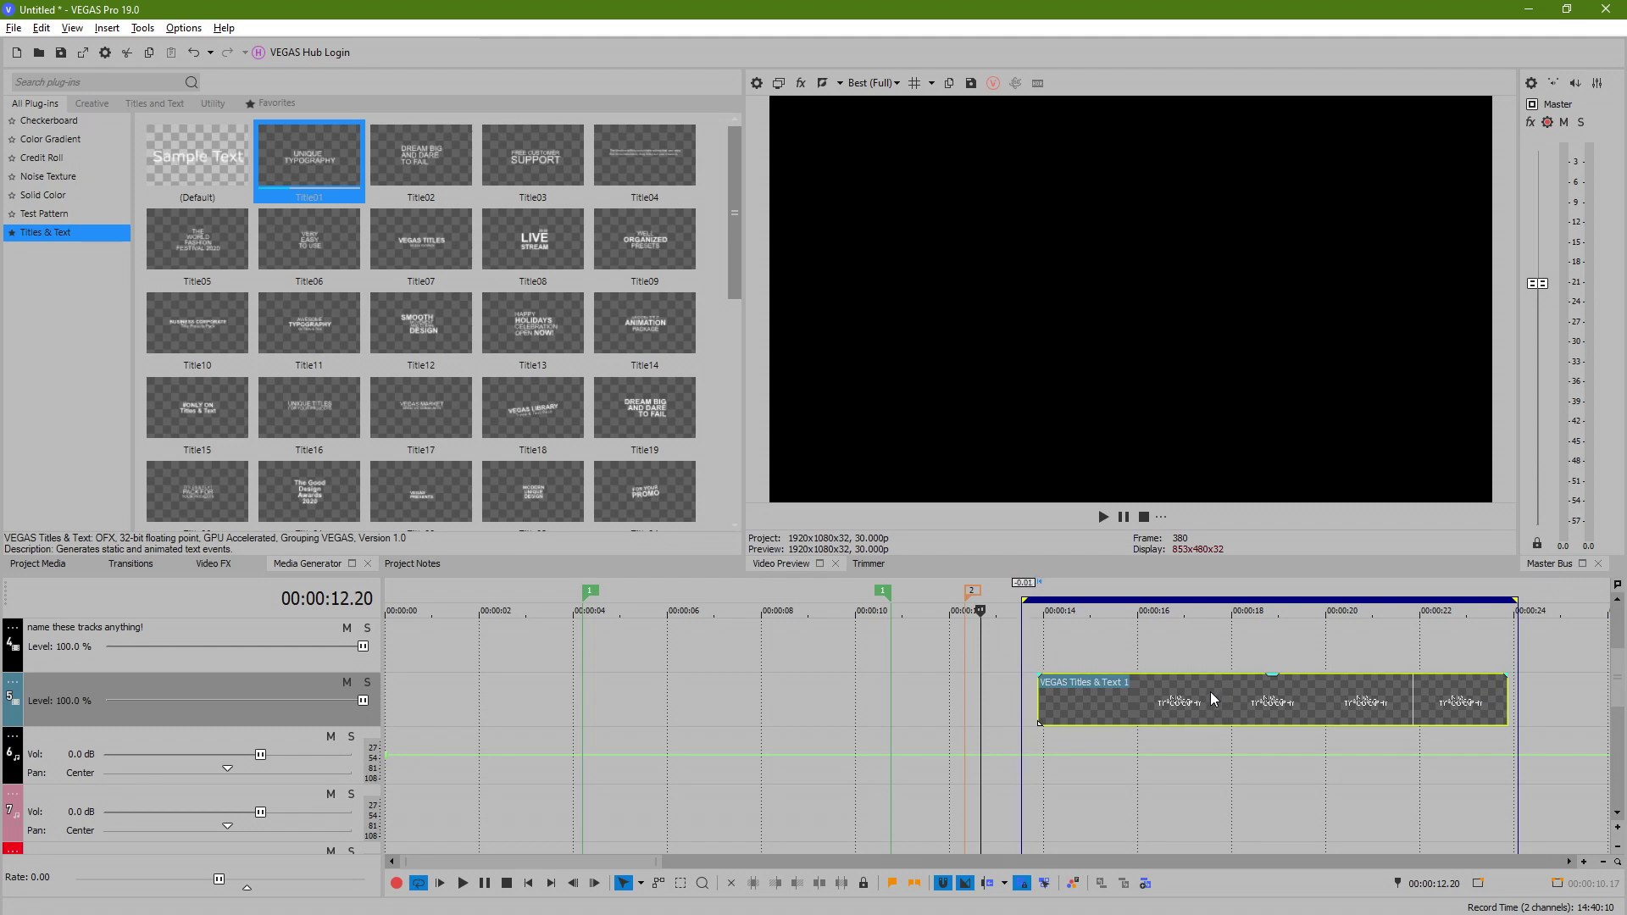
drag(1024, 599, 1022, 605)
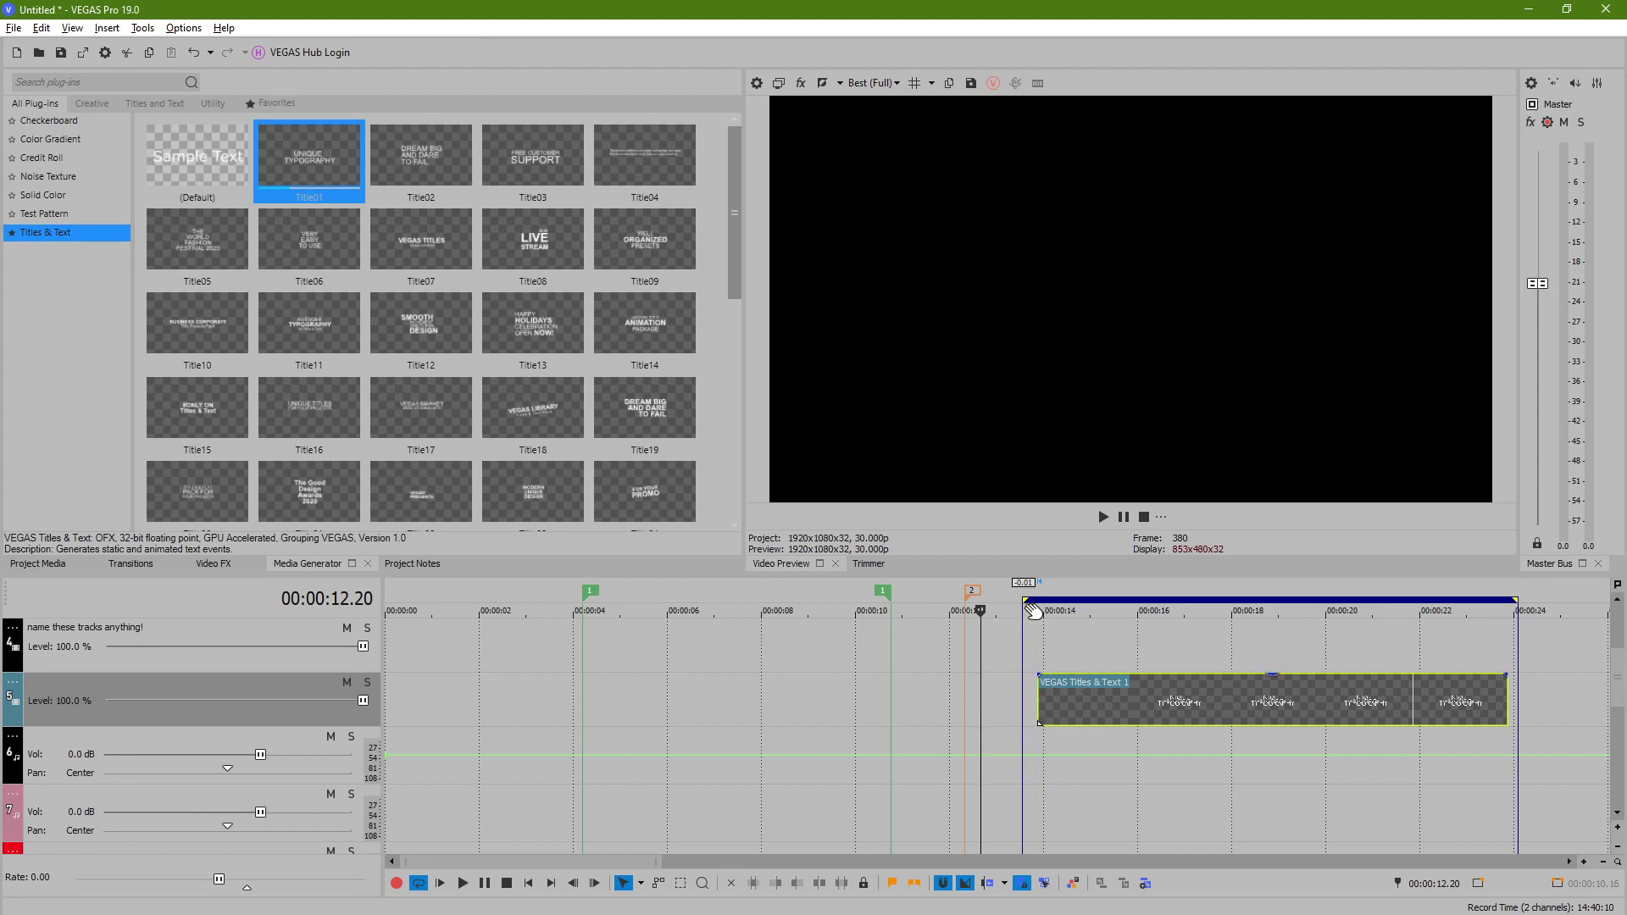
mouse_move(1027, 603)
mouse_down()
mouse_move(1043, 601)
mouse_move(1020, 602)
mouse_up()
drag(1097, 707, 1088, 700)
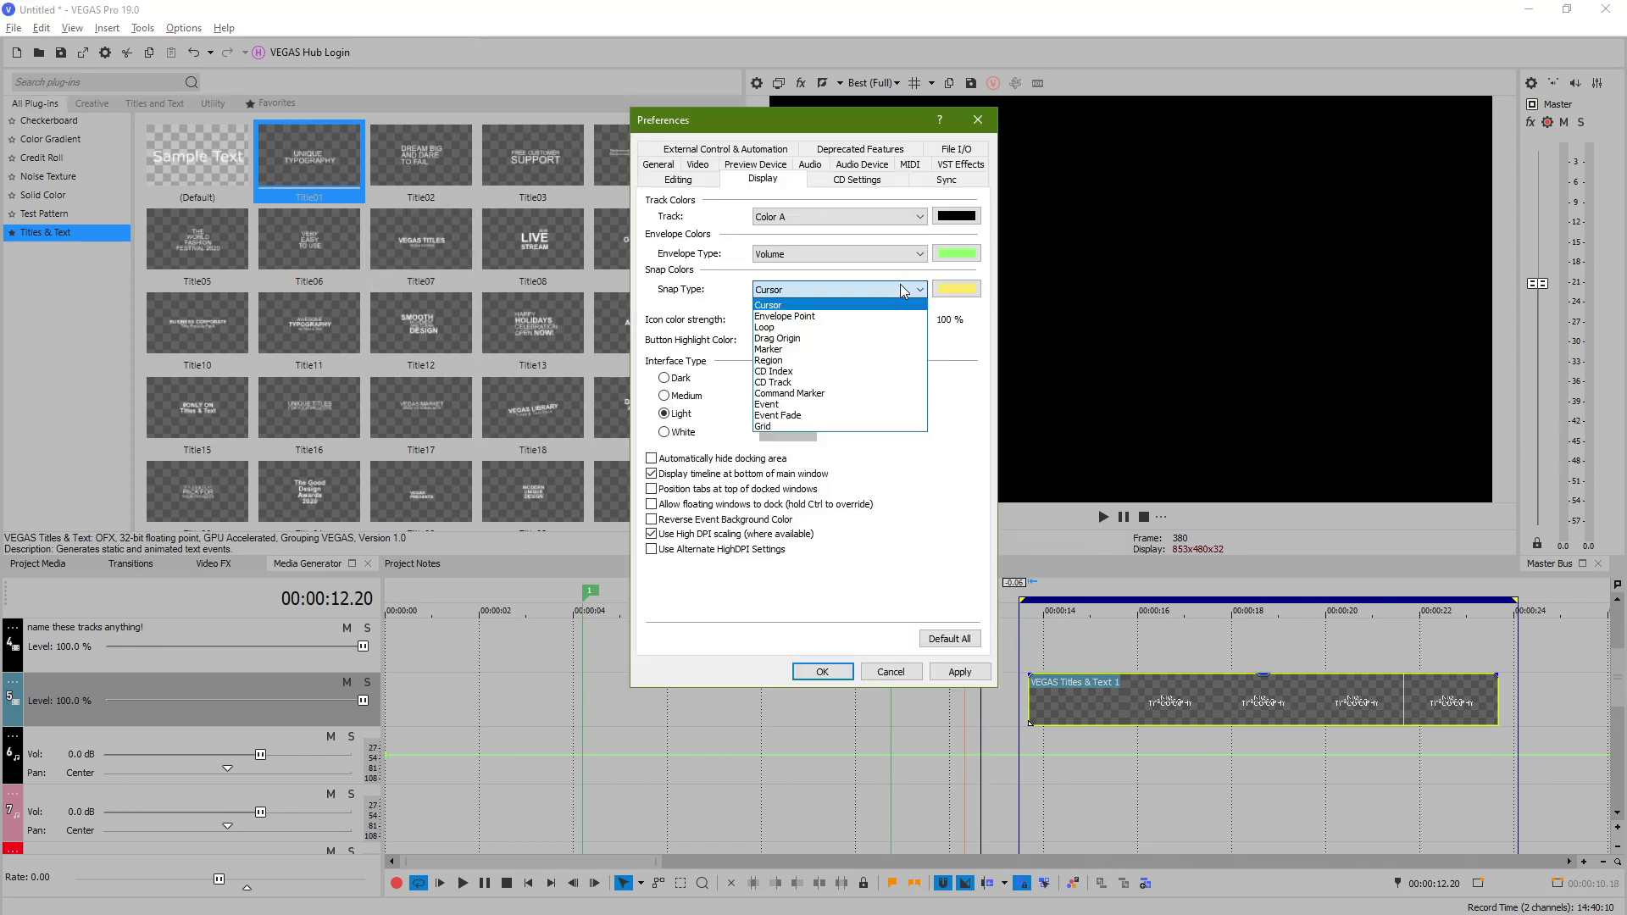
Step: Lower the icon colour strength from 100% to about 44% and apply it
click(904, 291)
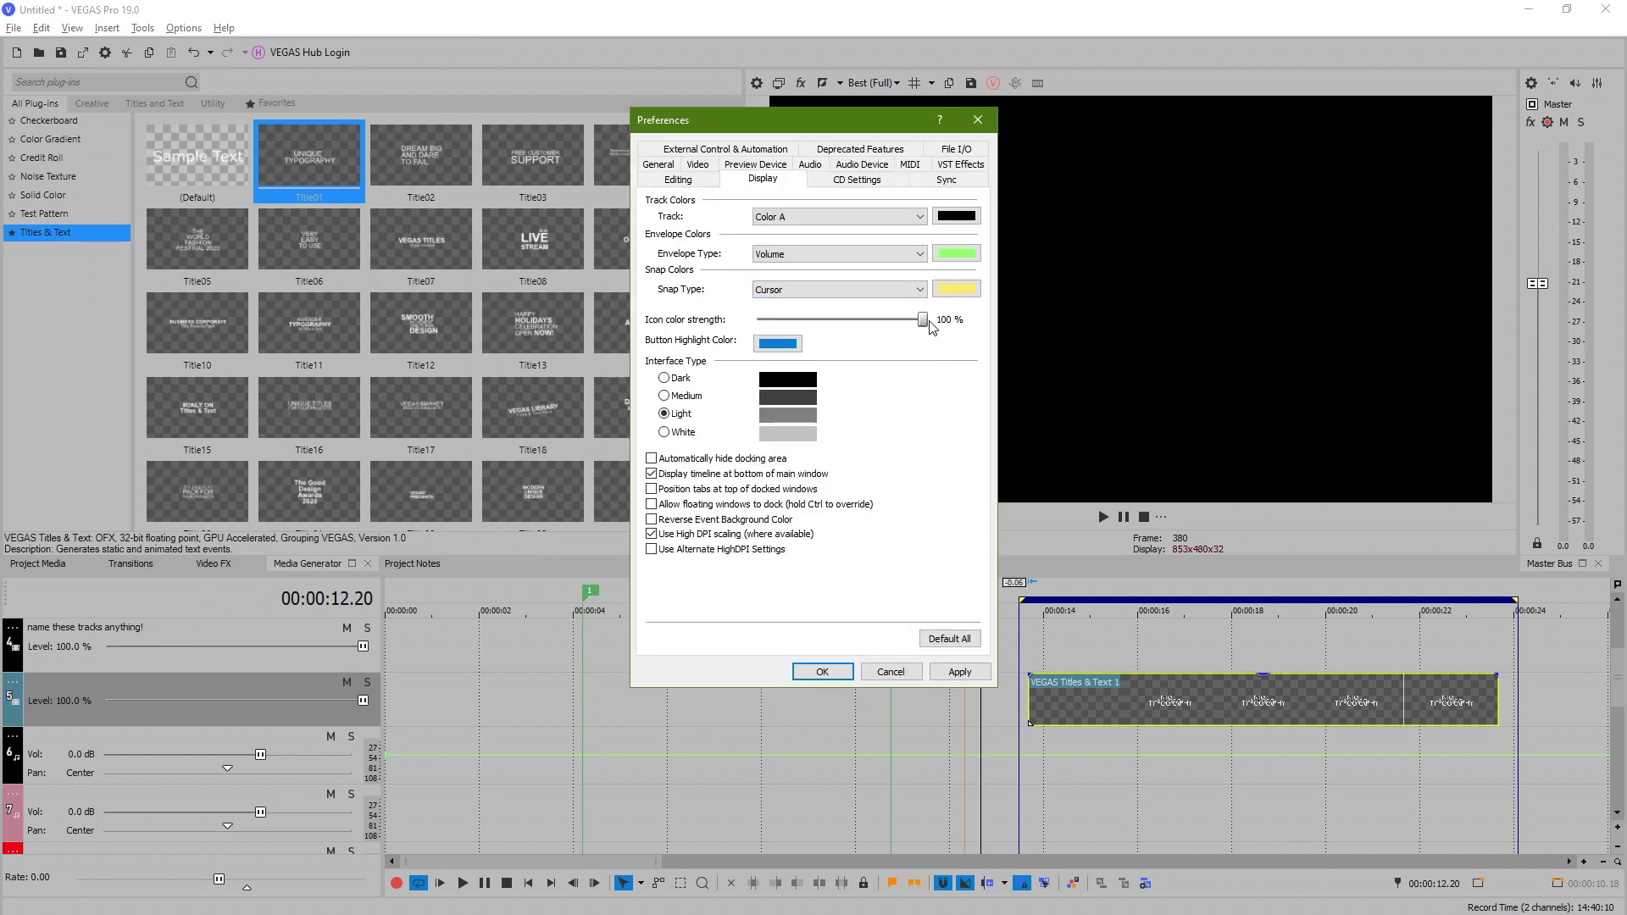
drag(930, 326, 834, 322)
click(957, 671)
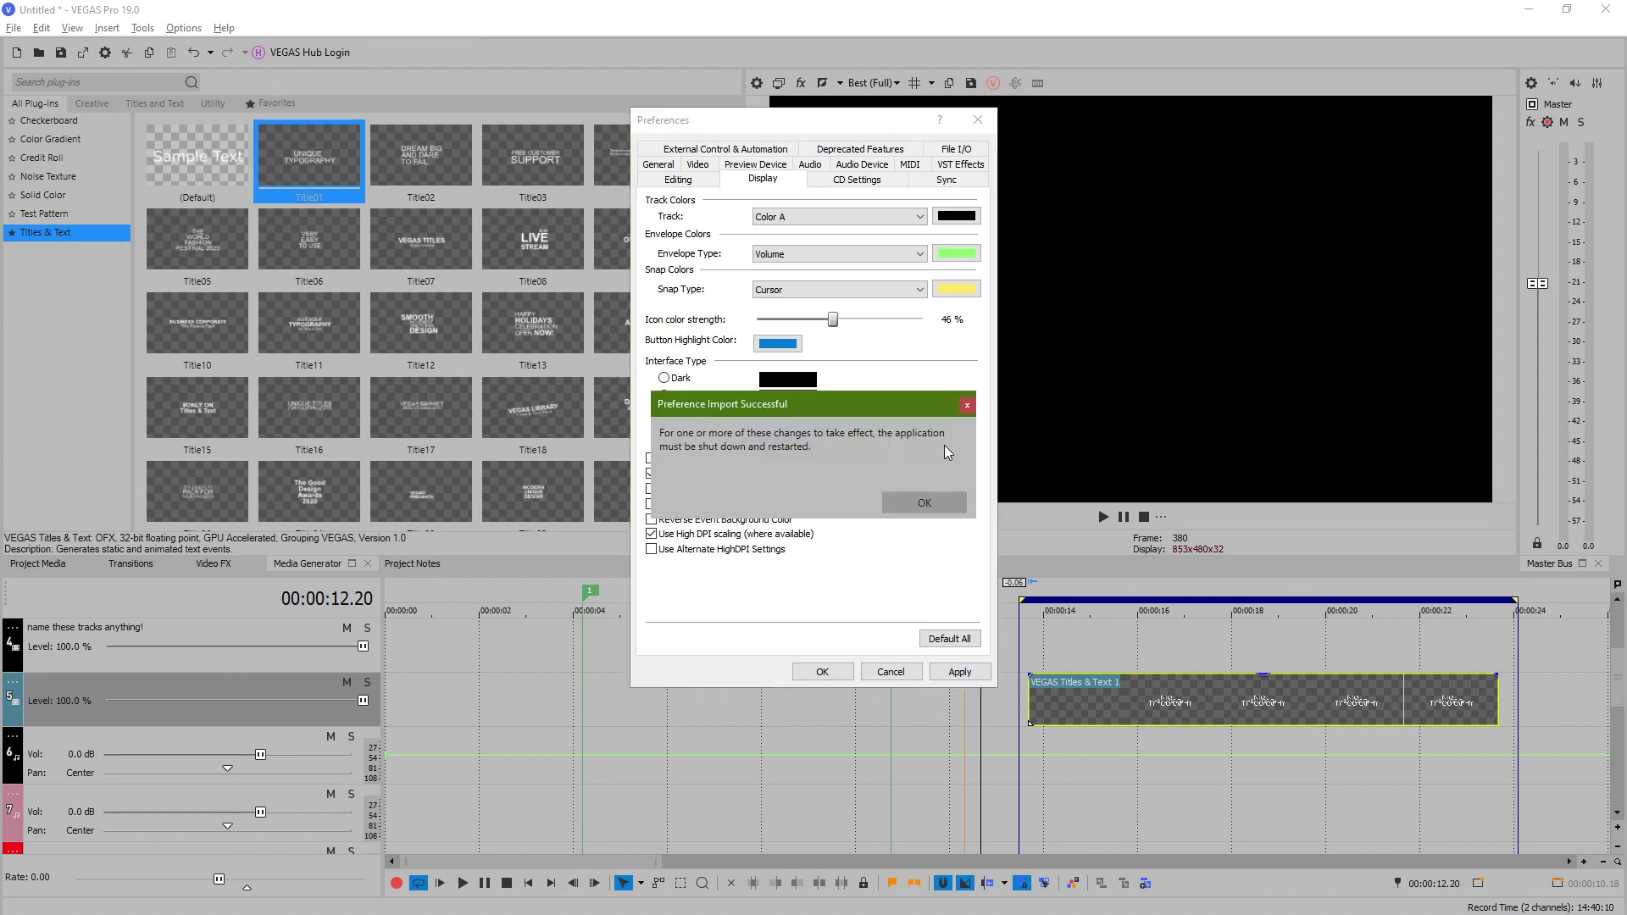
click(967, 406)
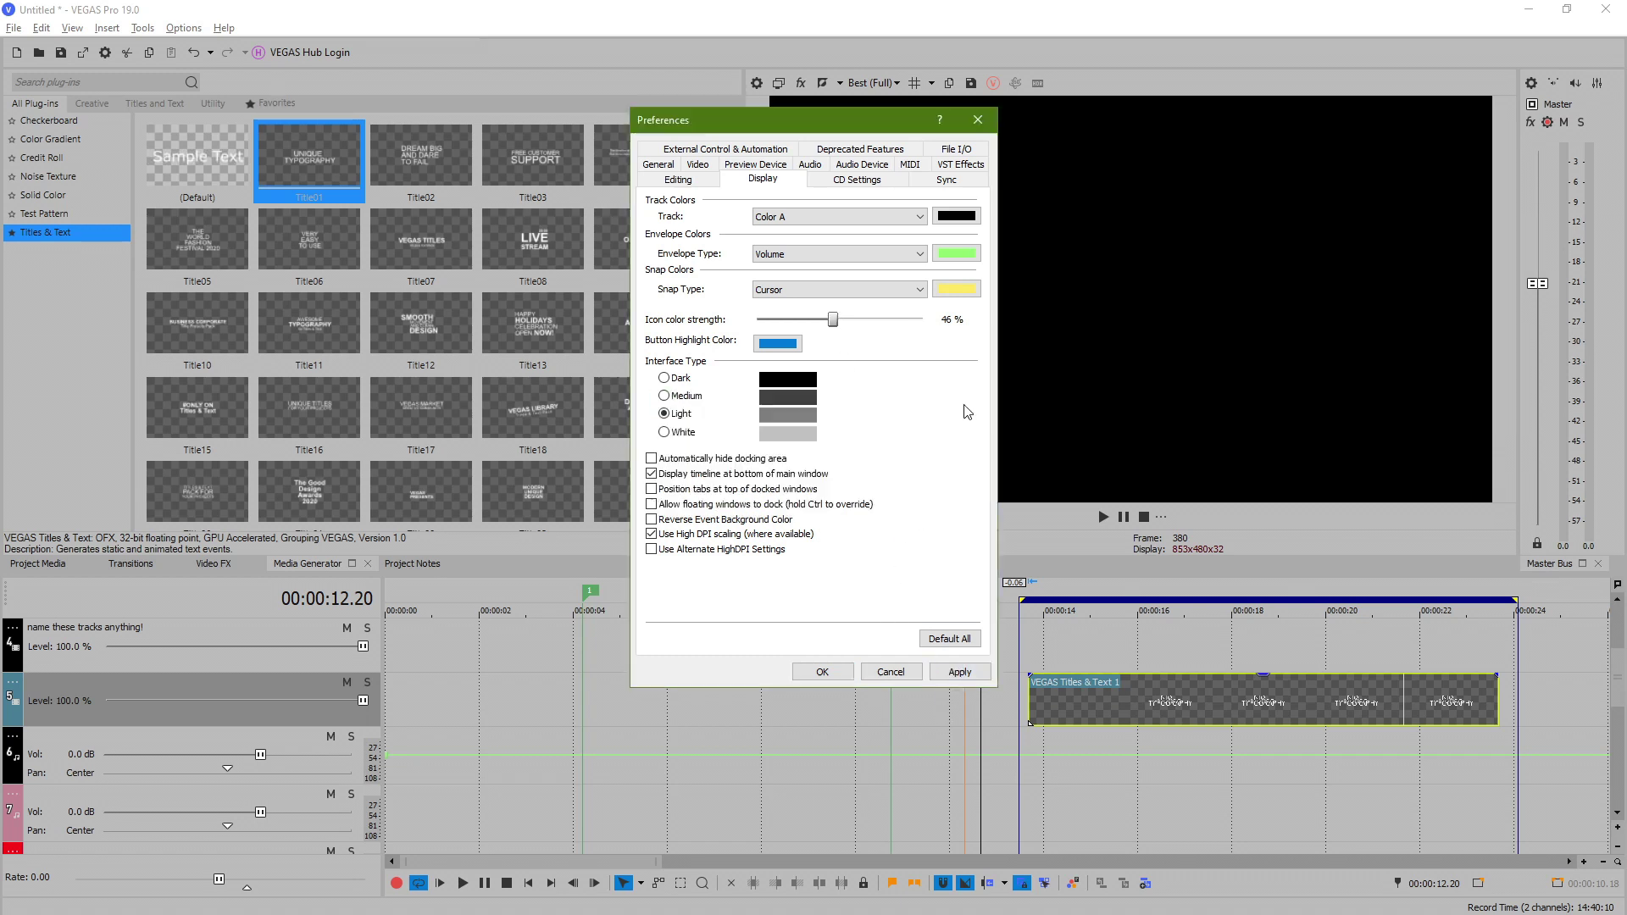
Step: Change the Button Highlight Color to red and apply it
click(778, 343)
drag(778, 343, 947, 341)
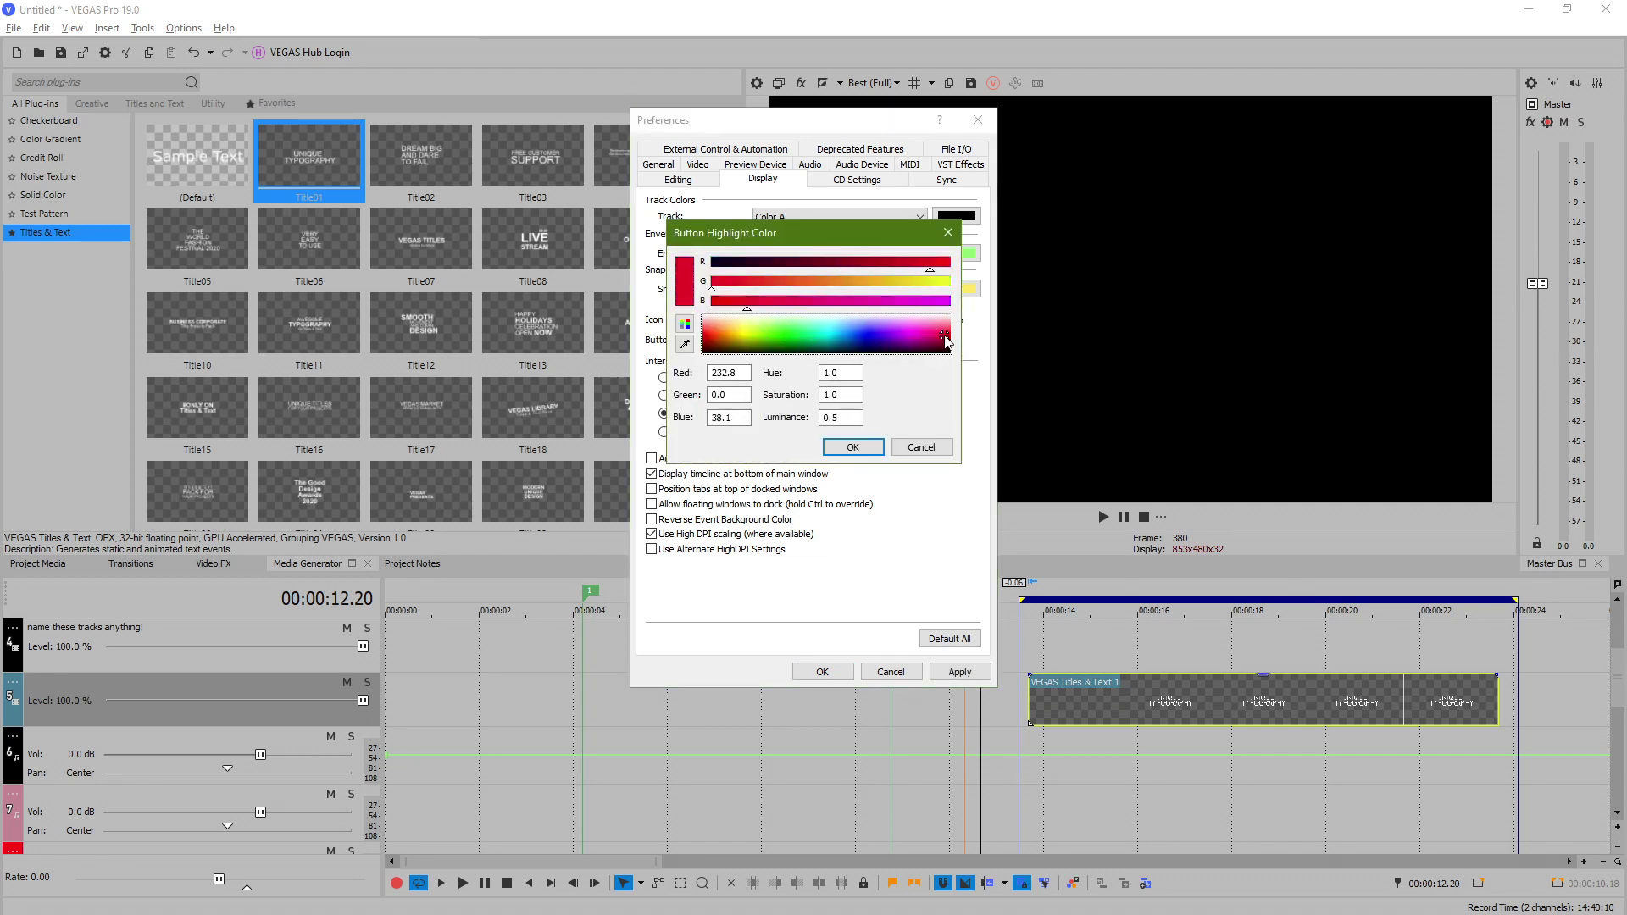
click(874, 447)
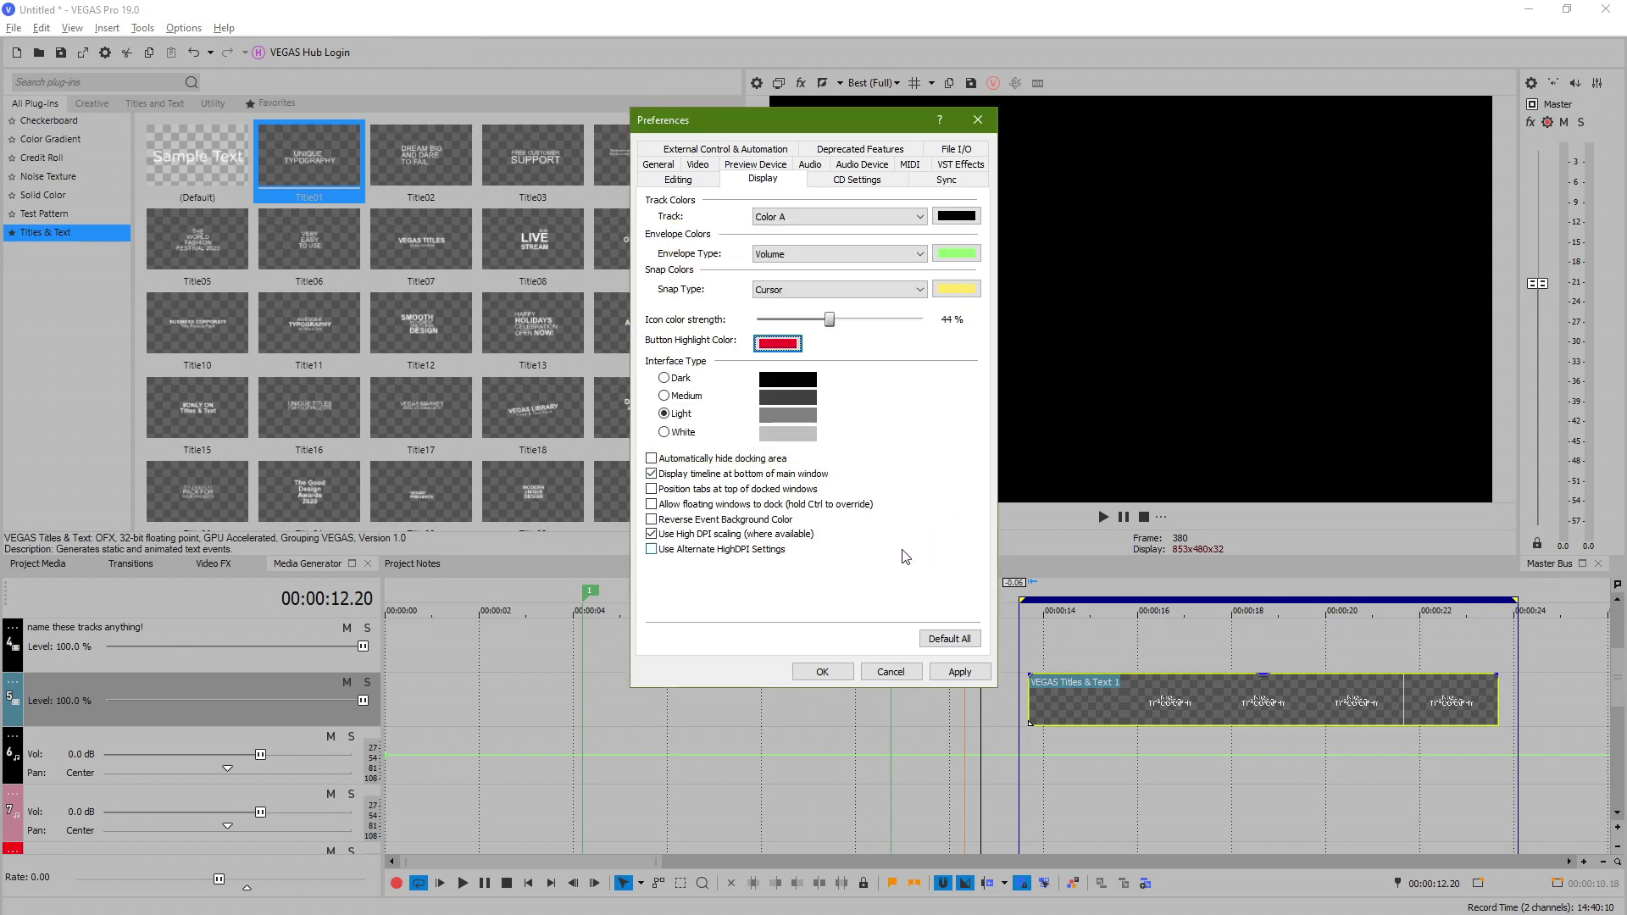
click(943, 670)
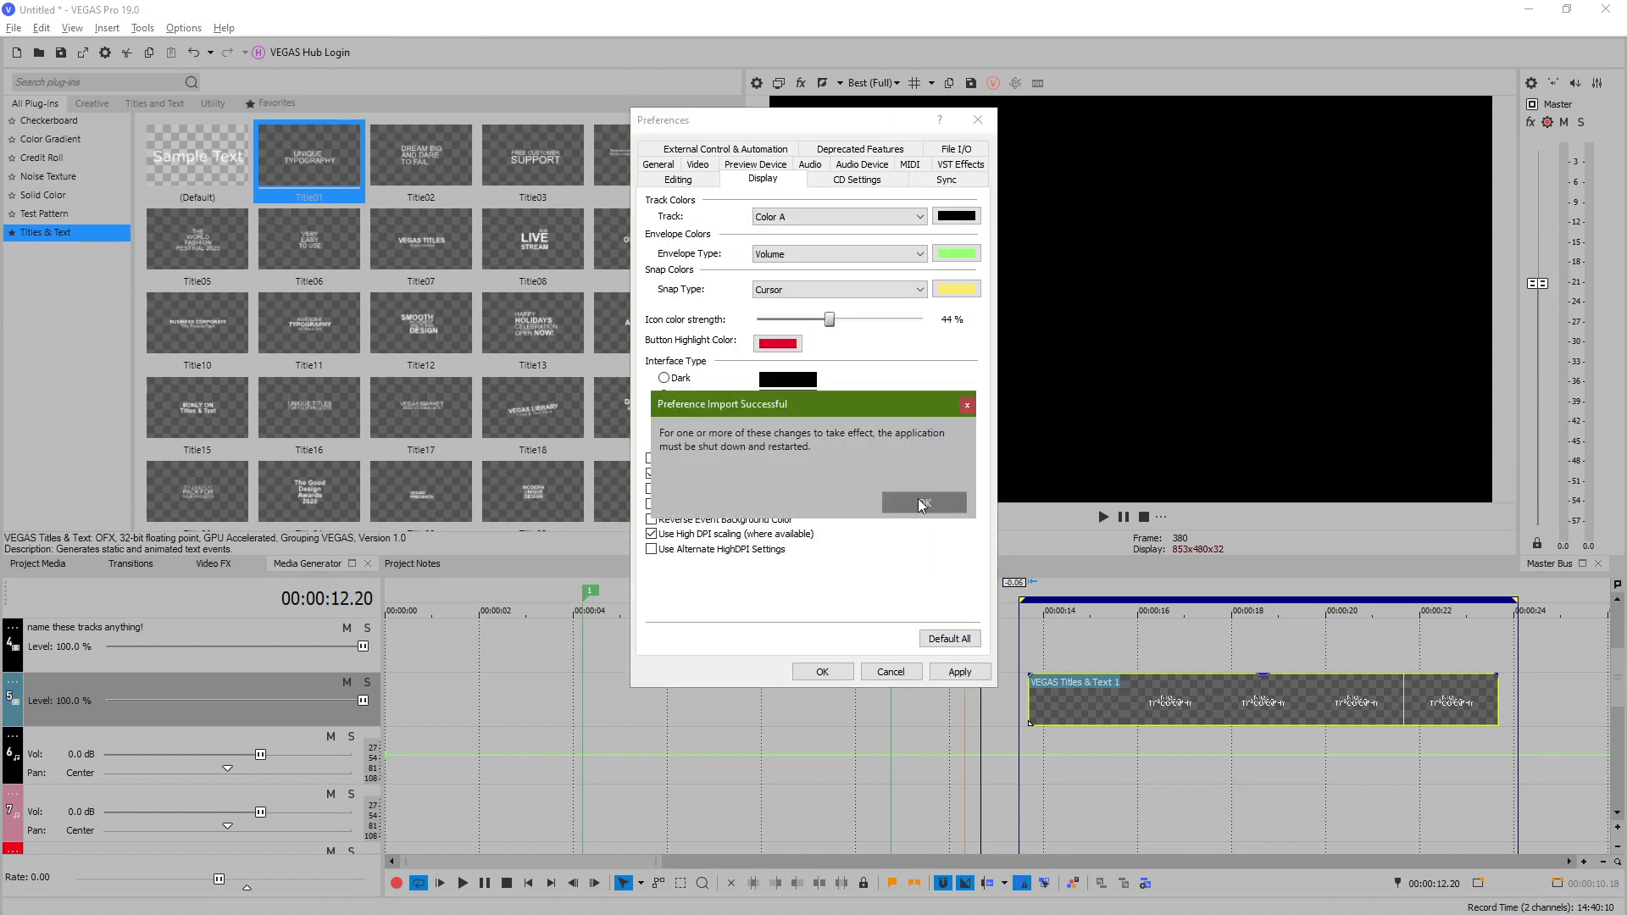
click(923, 504)
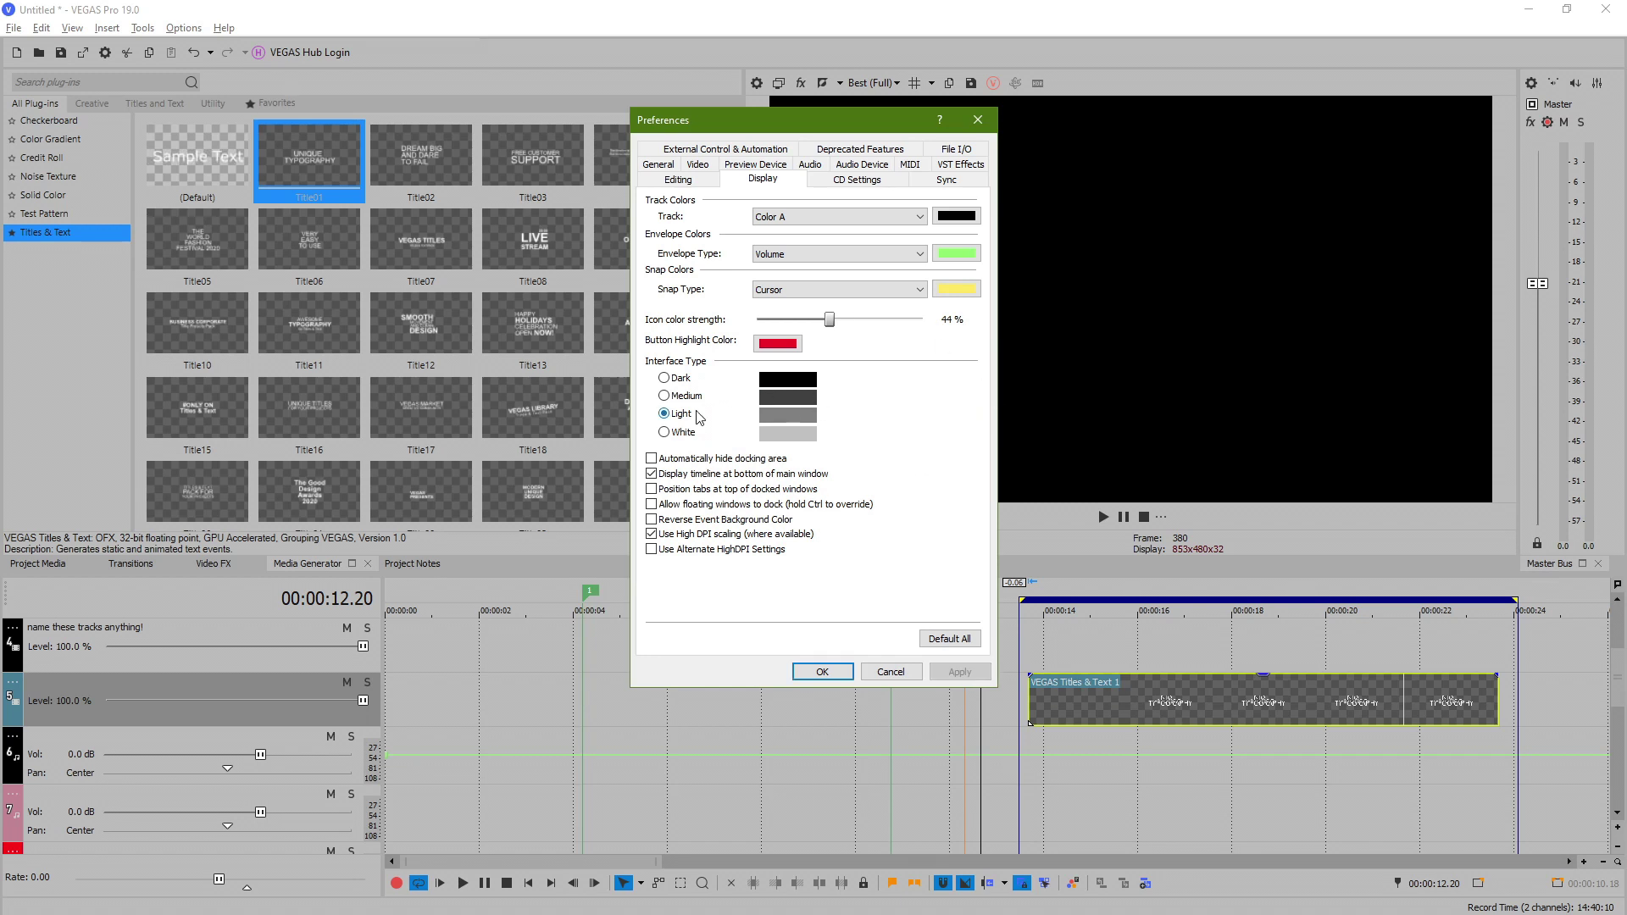
Step: Choose the White interface type after trying Medium and Dark, and nudge icon strength to 46%
click(664, 395)
click(664, 432)
click(665, 378)
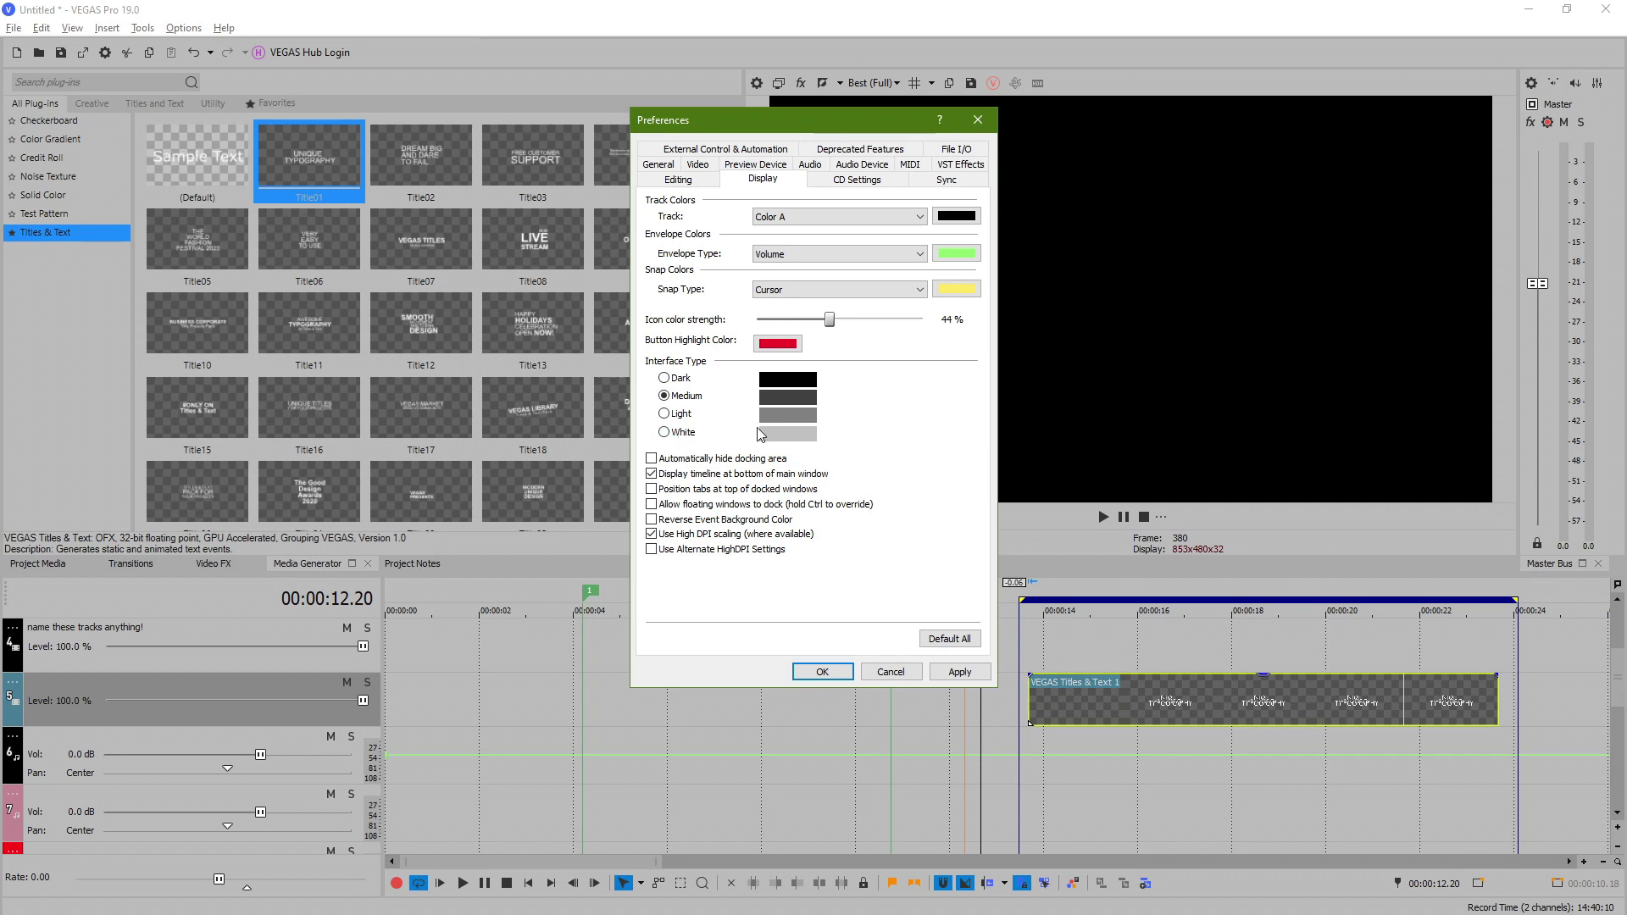
click(678, 434)
drag(833, 324, 836, 324)
Step: Enable top-positioned docked tabs and reversed event background, disable floating-window docking and alternate HighDPI, then apply
click(654, 491)
click(651, 505)
click(652, 520)
click(657, 552)
click(960, 672)
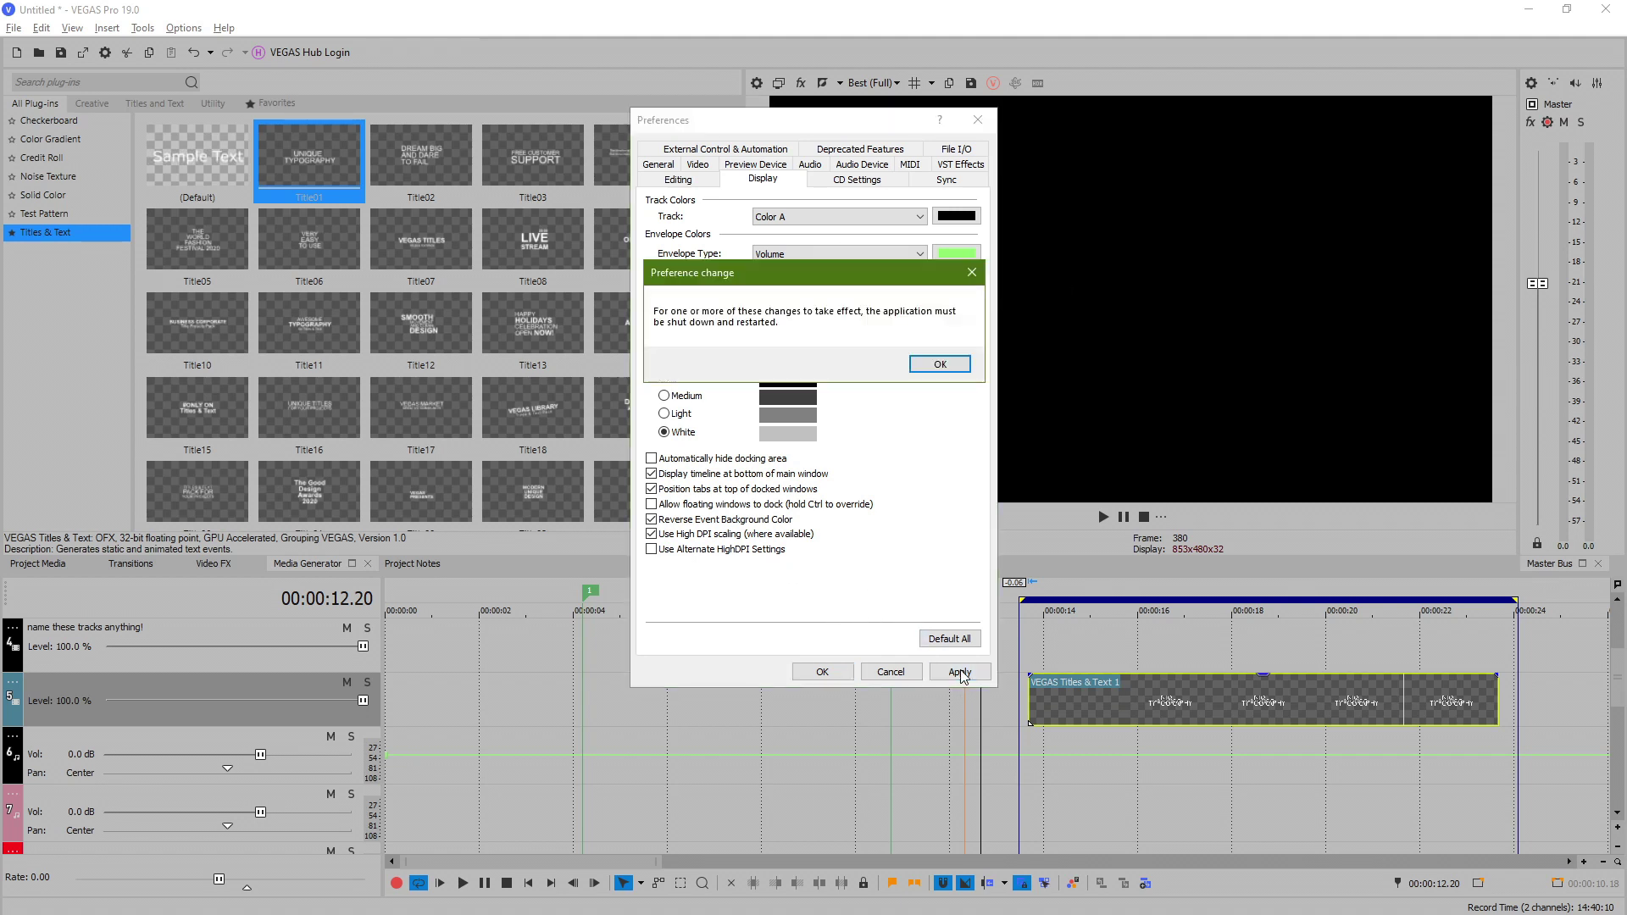
click(938, 362)
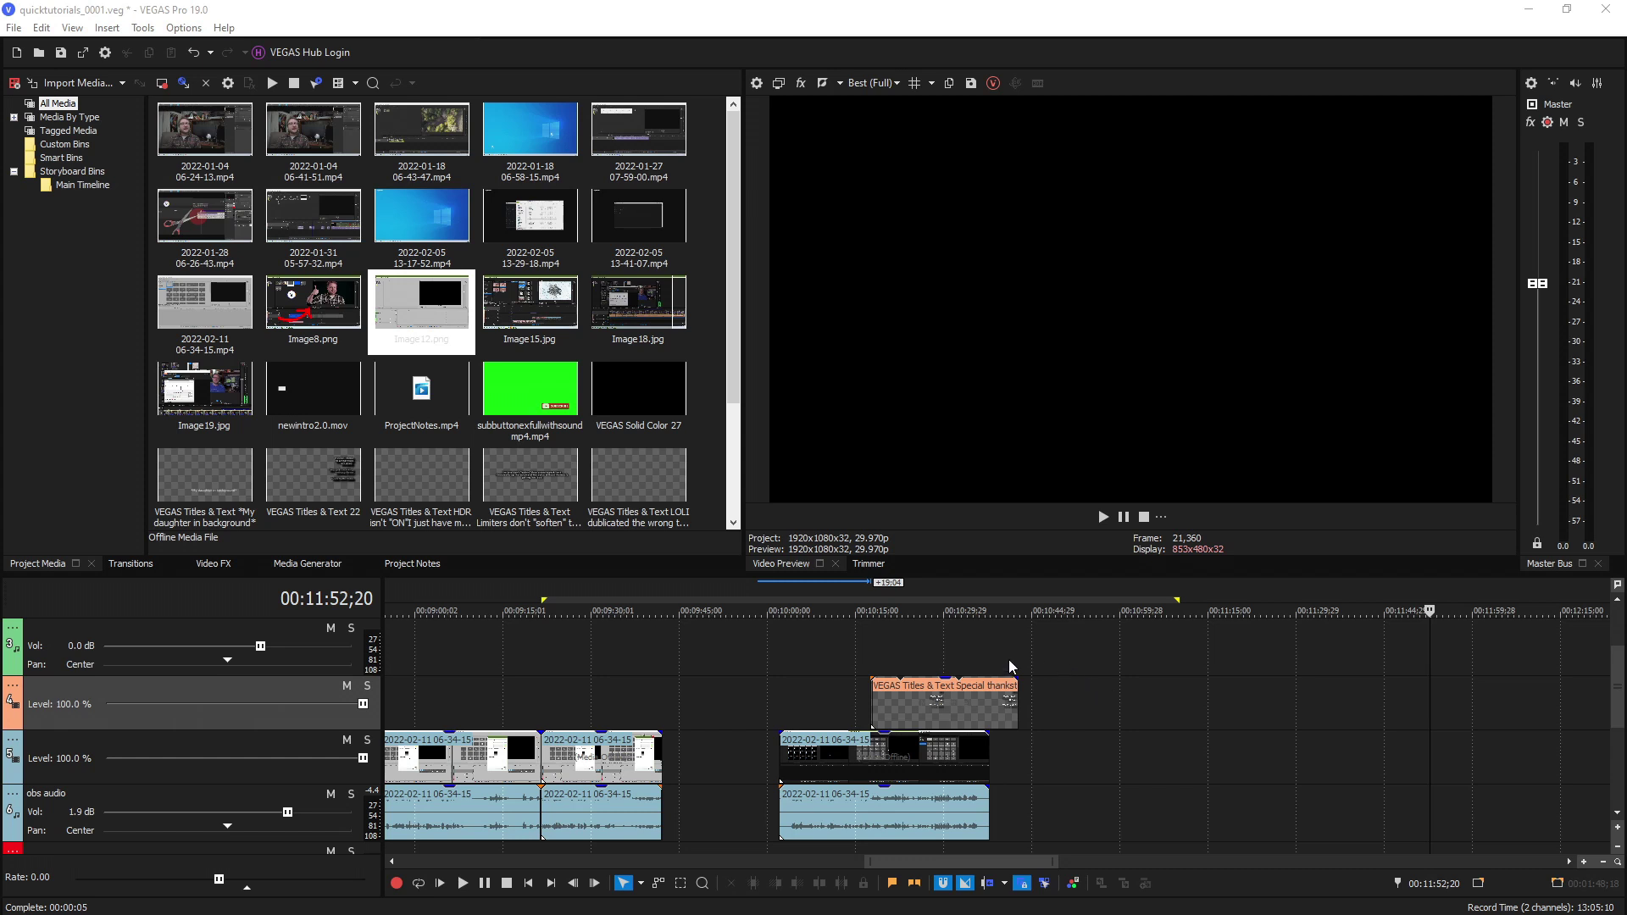
Step: Move the playhead to 00:09:24;08 and bring up the preview's extra playback options menu
click(987, 637)
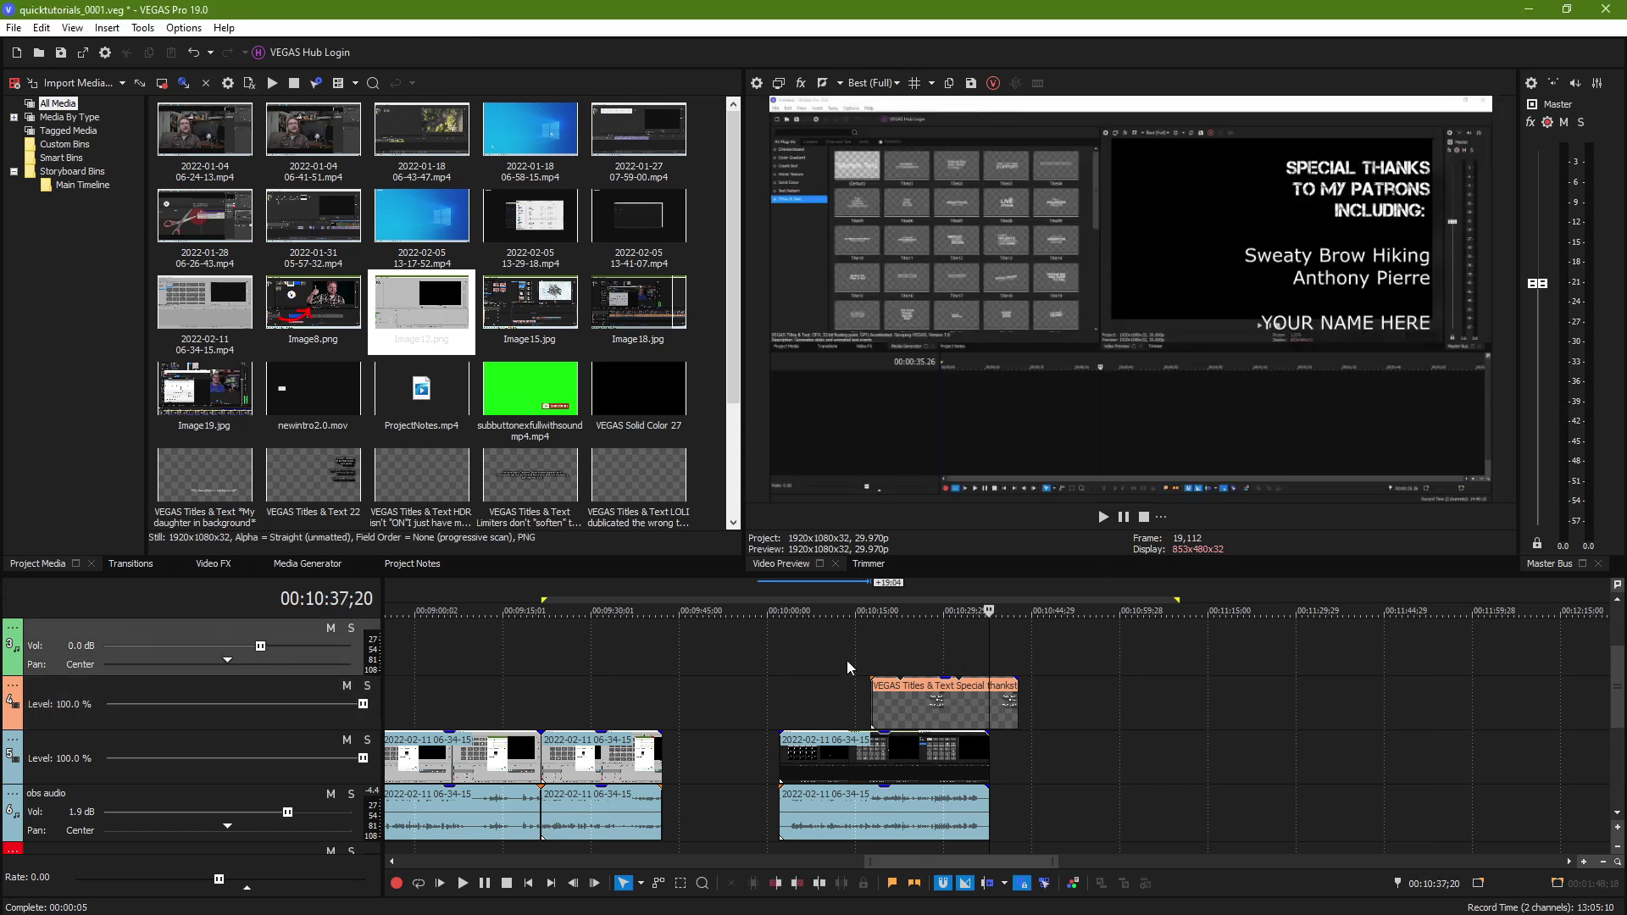
click(558, 663)
click(1161, 516)
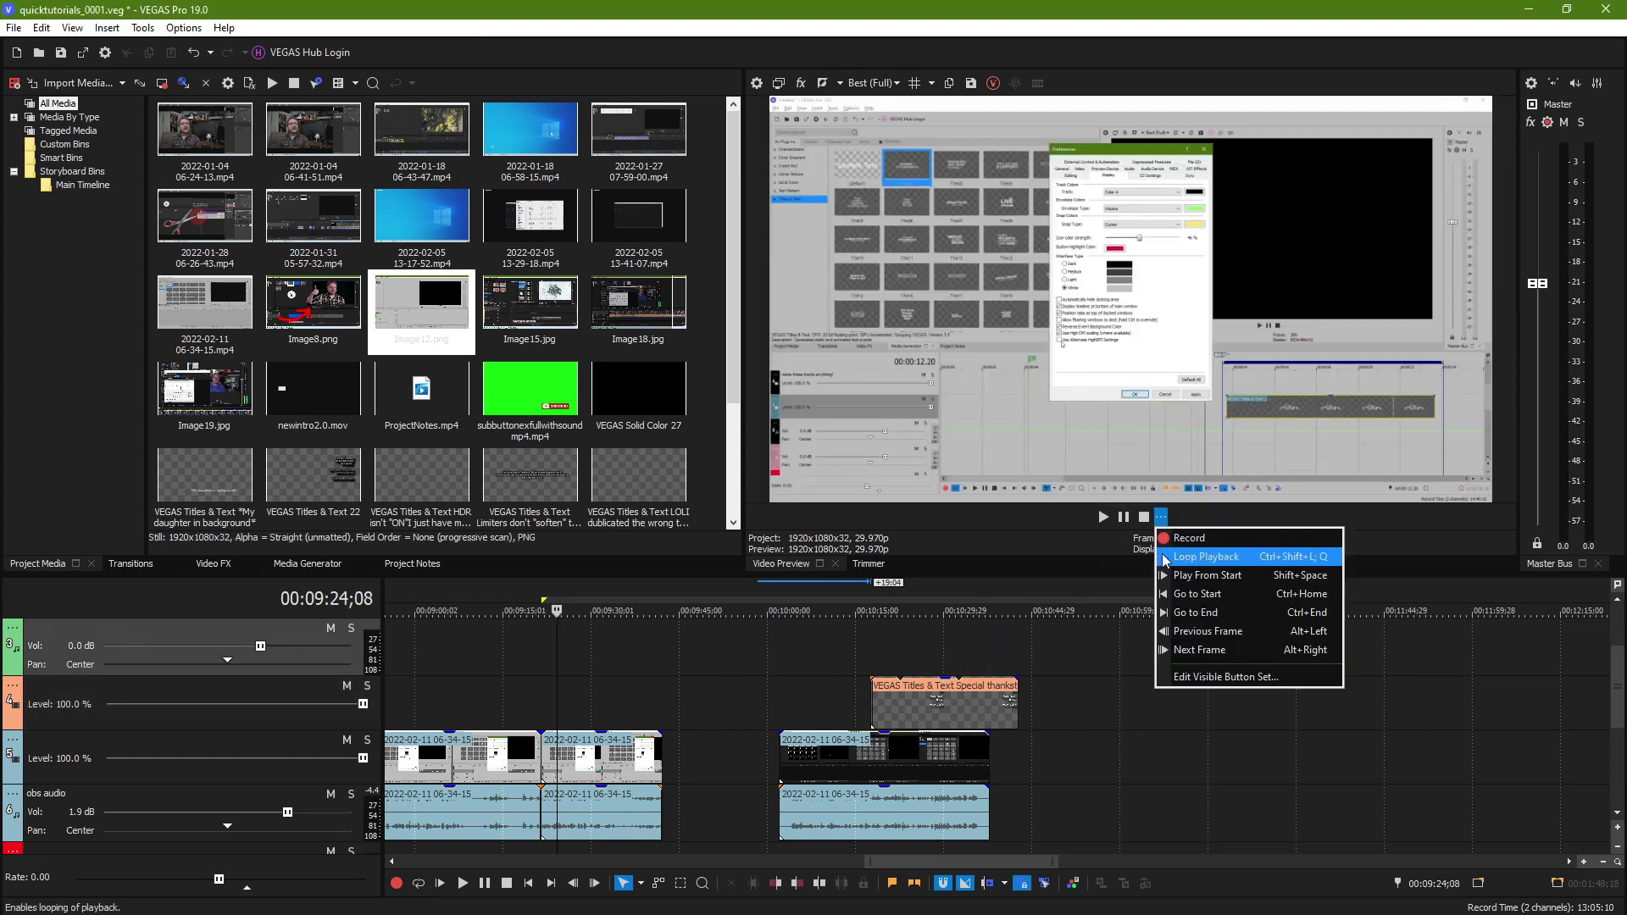
click(1095, 532)
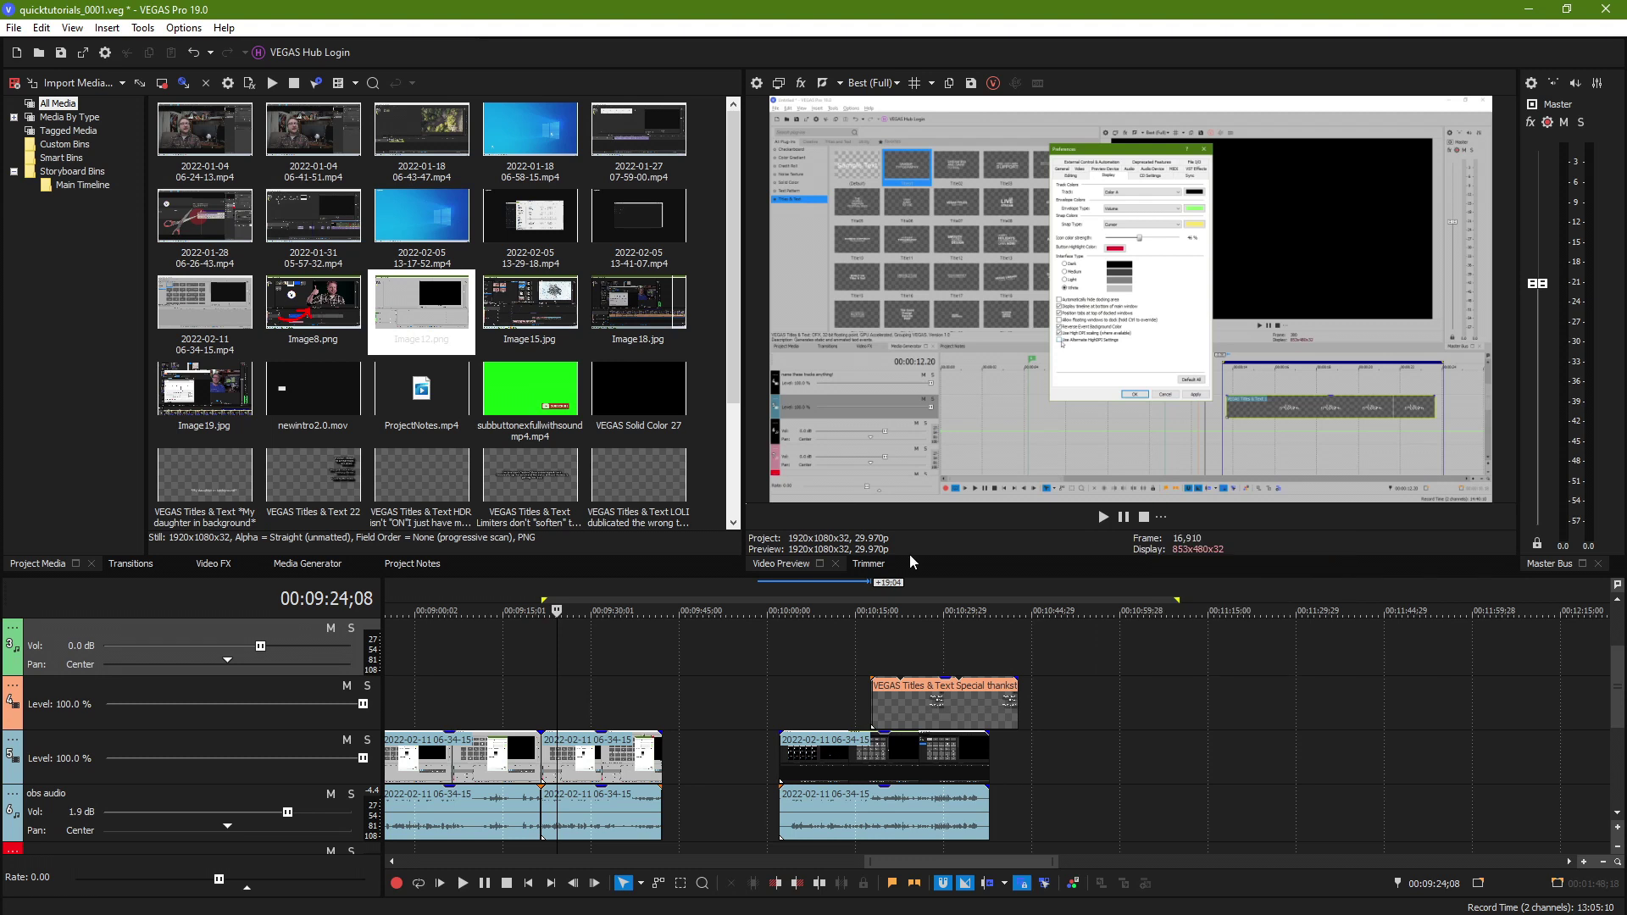
click(11, 629)
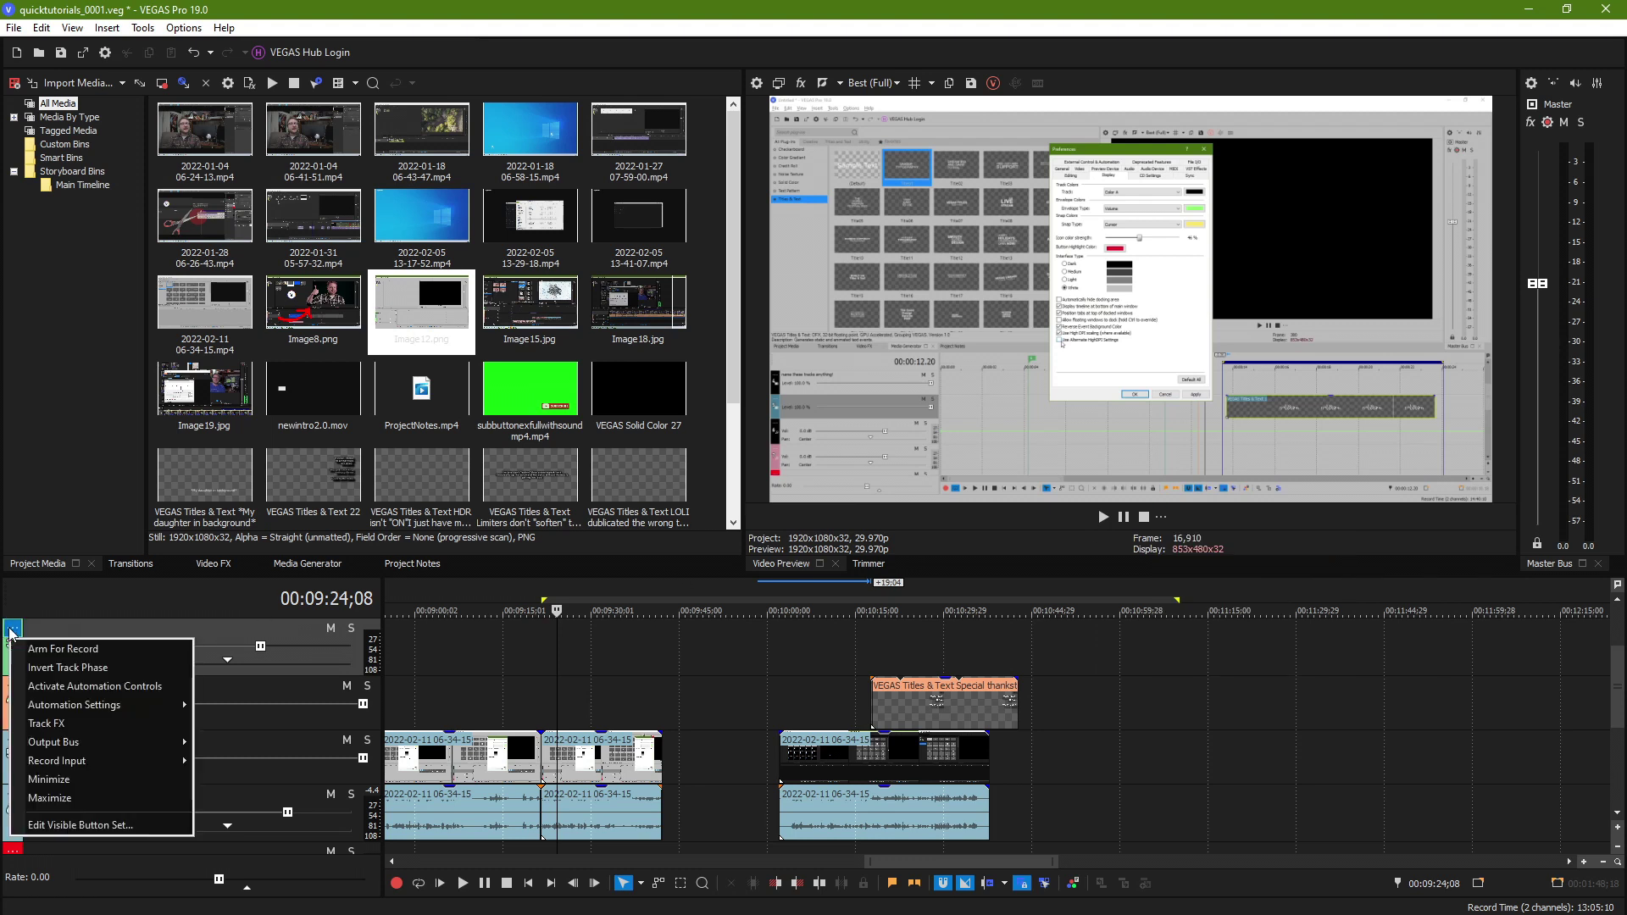
click(1161, 517)
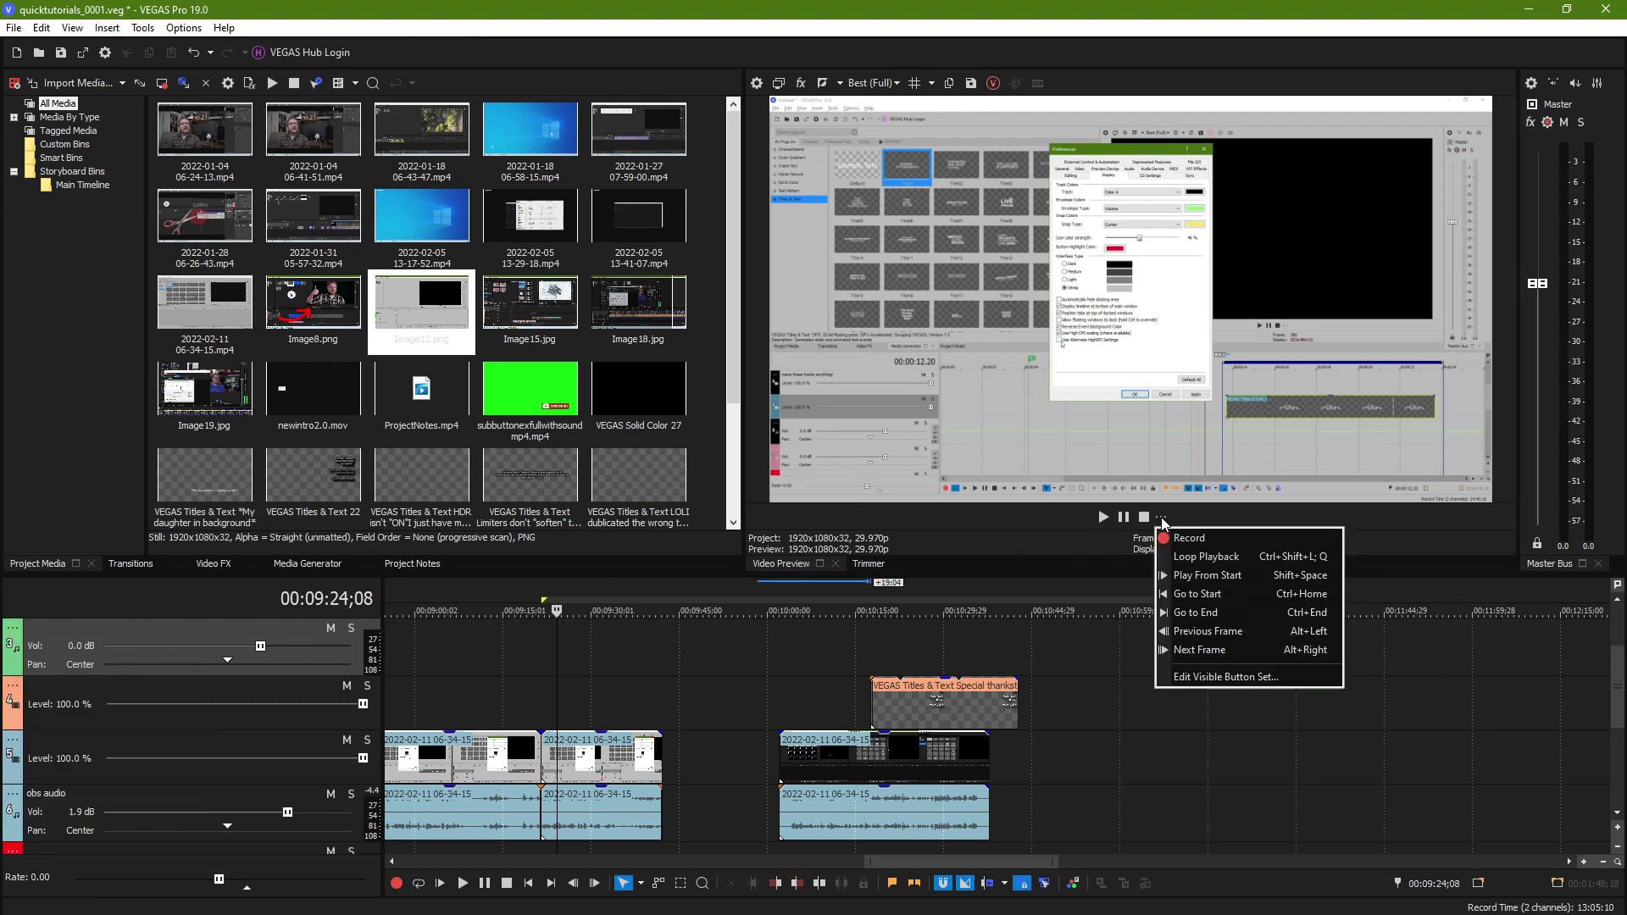
Step: Check Record in the preview's visible button set and confirm
click(1213, 675)
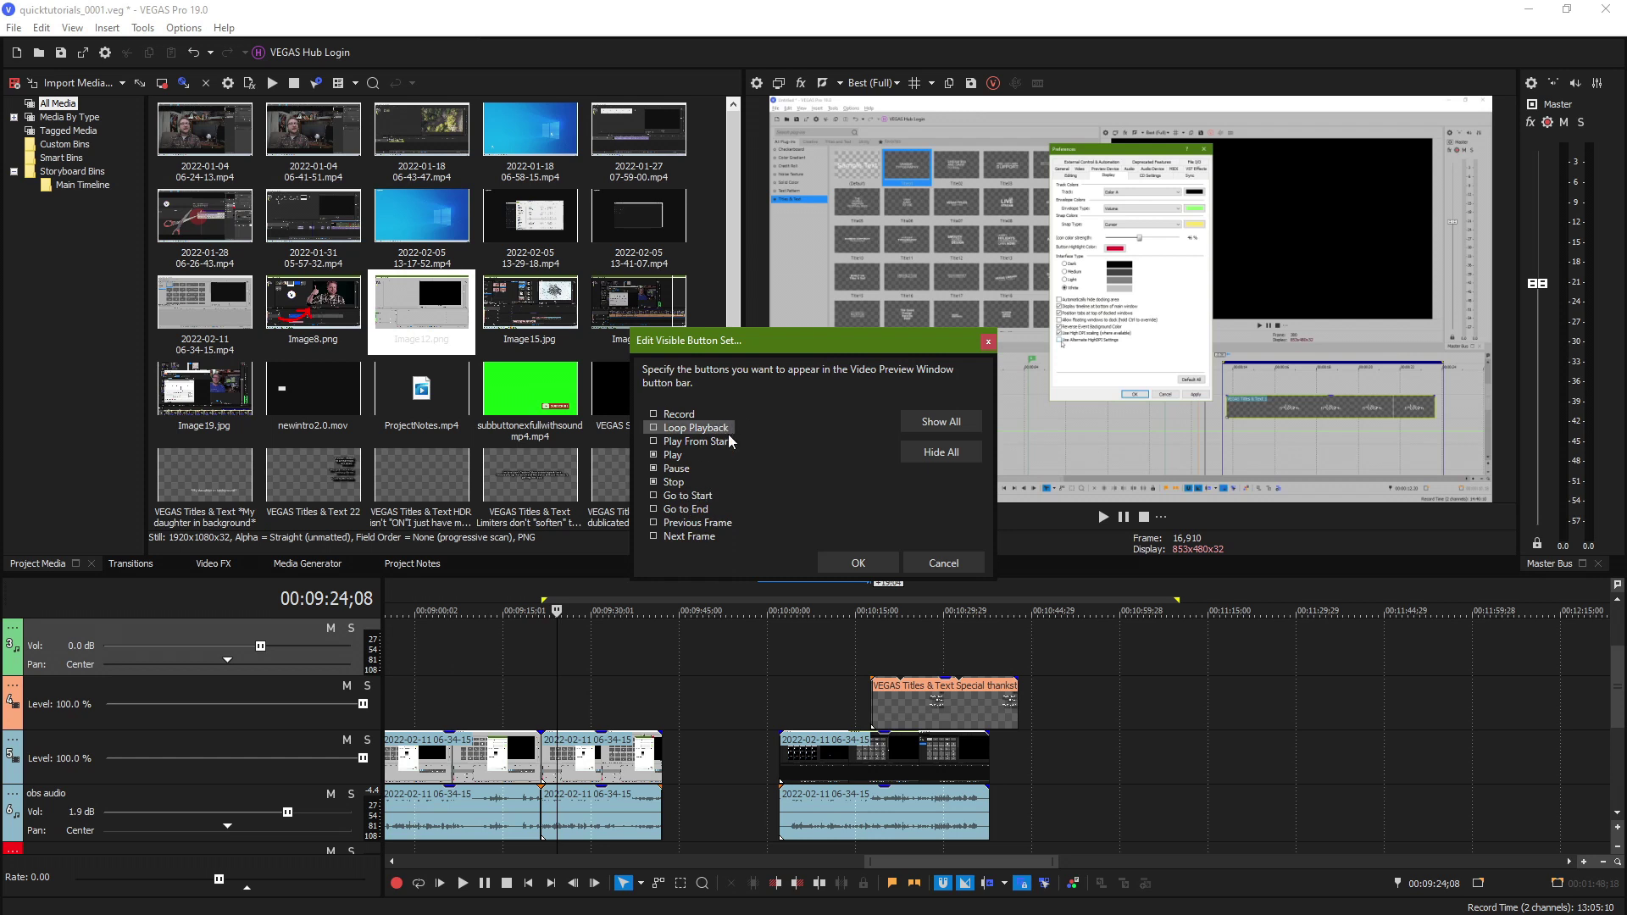
click(667, 417)
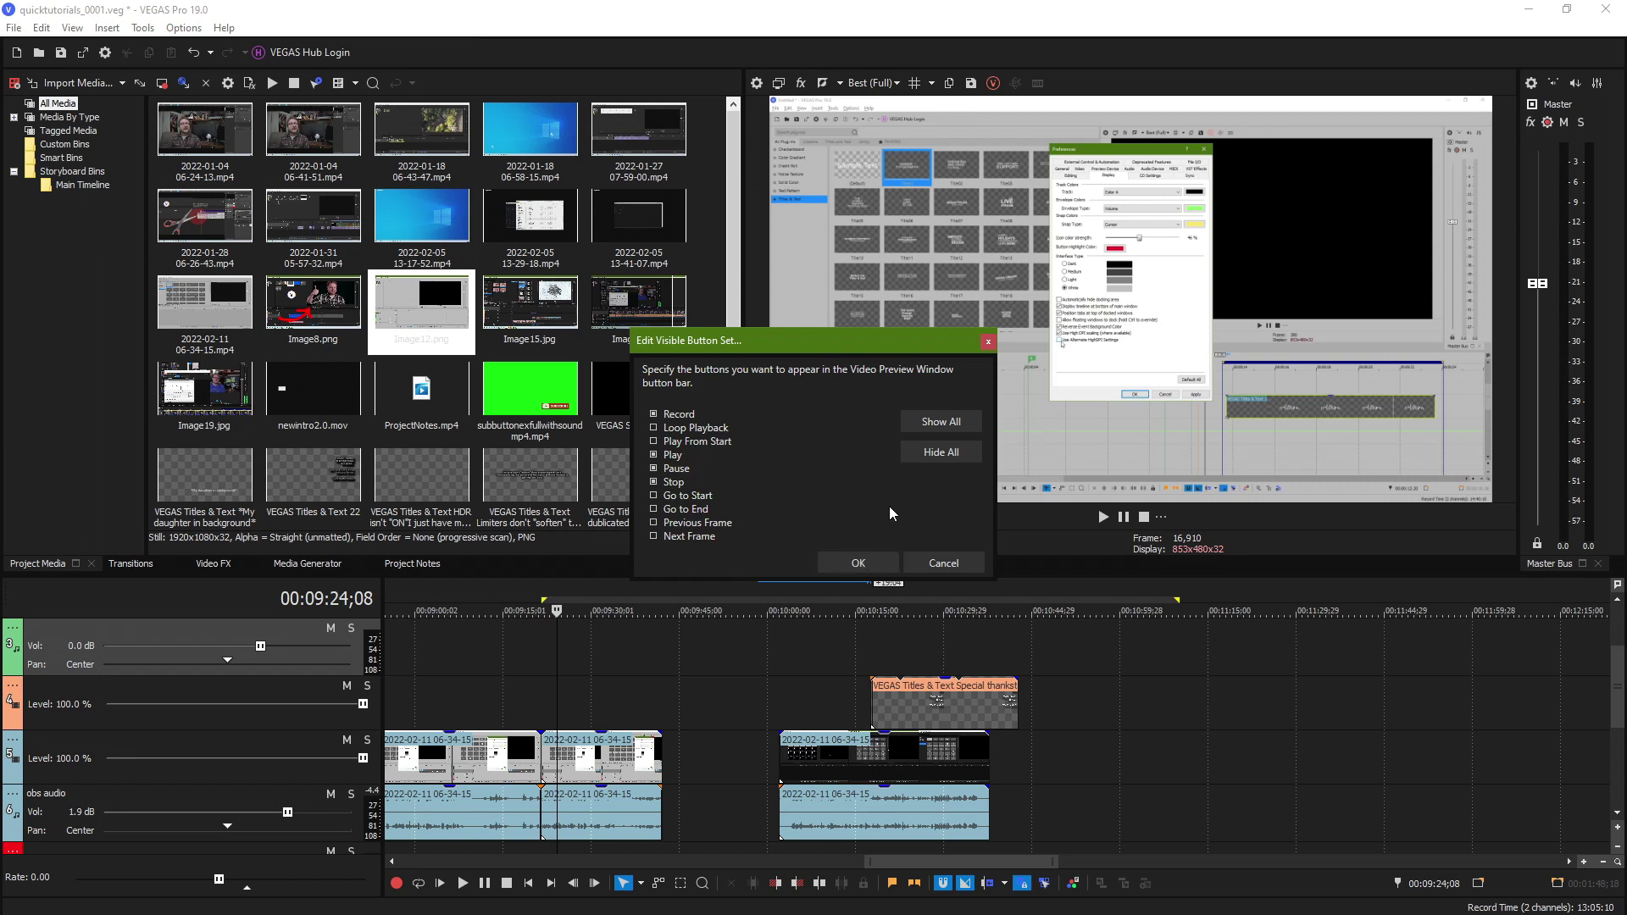
click(854, 564)
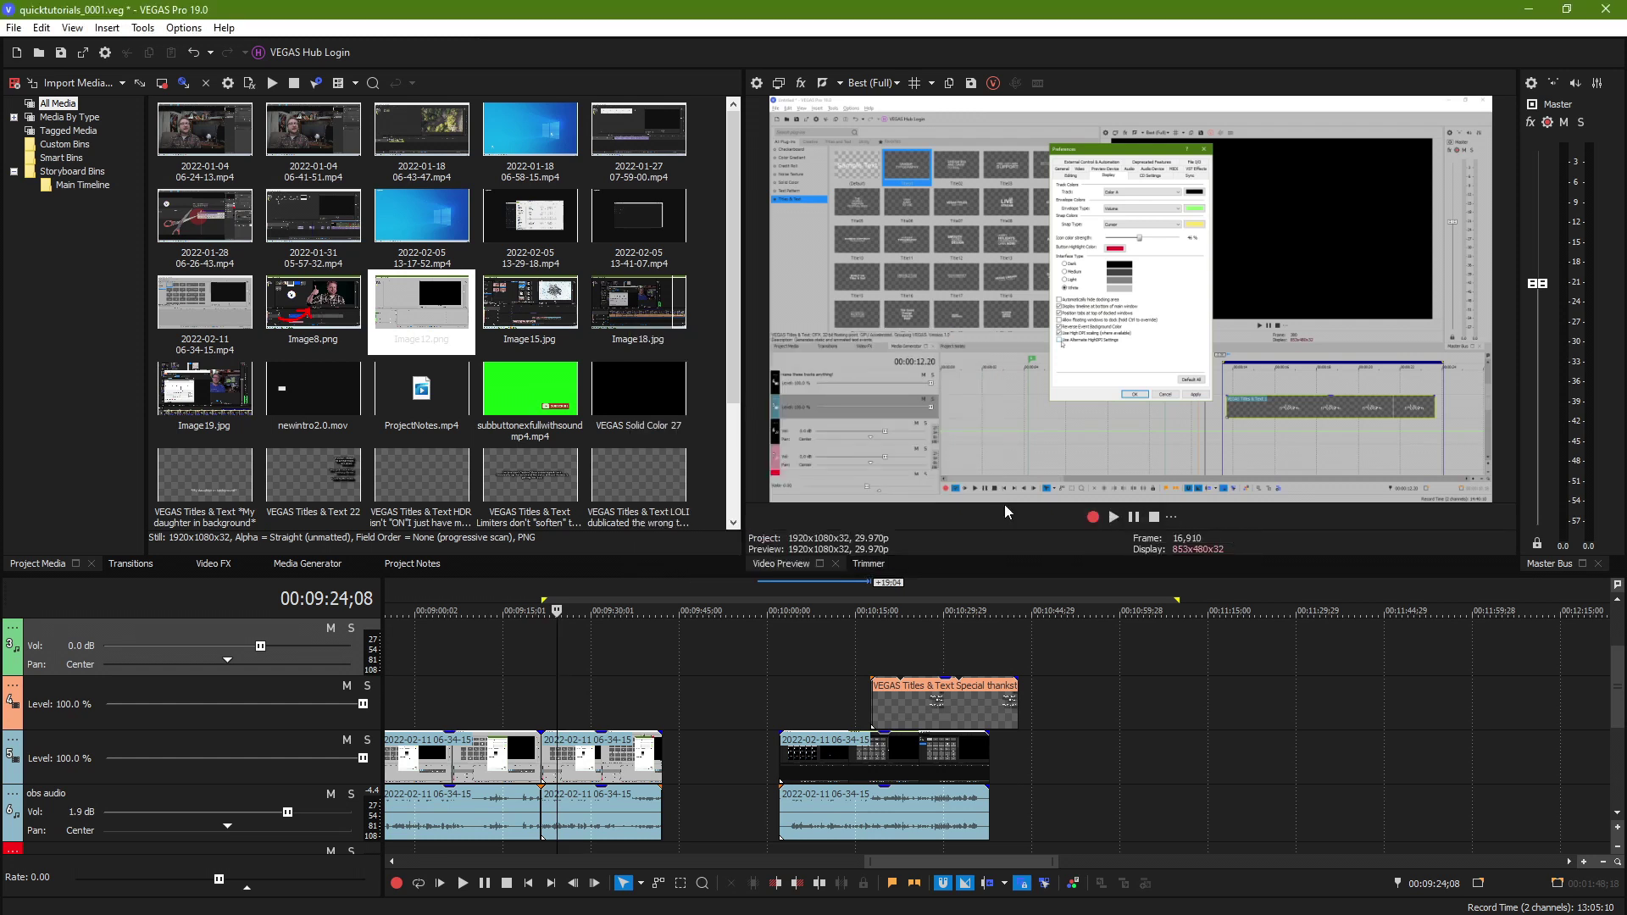
Step: Check Track FX in the audio track headers' visible button set and confirm
click(13, 628)
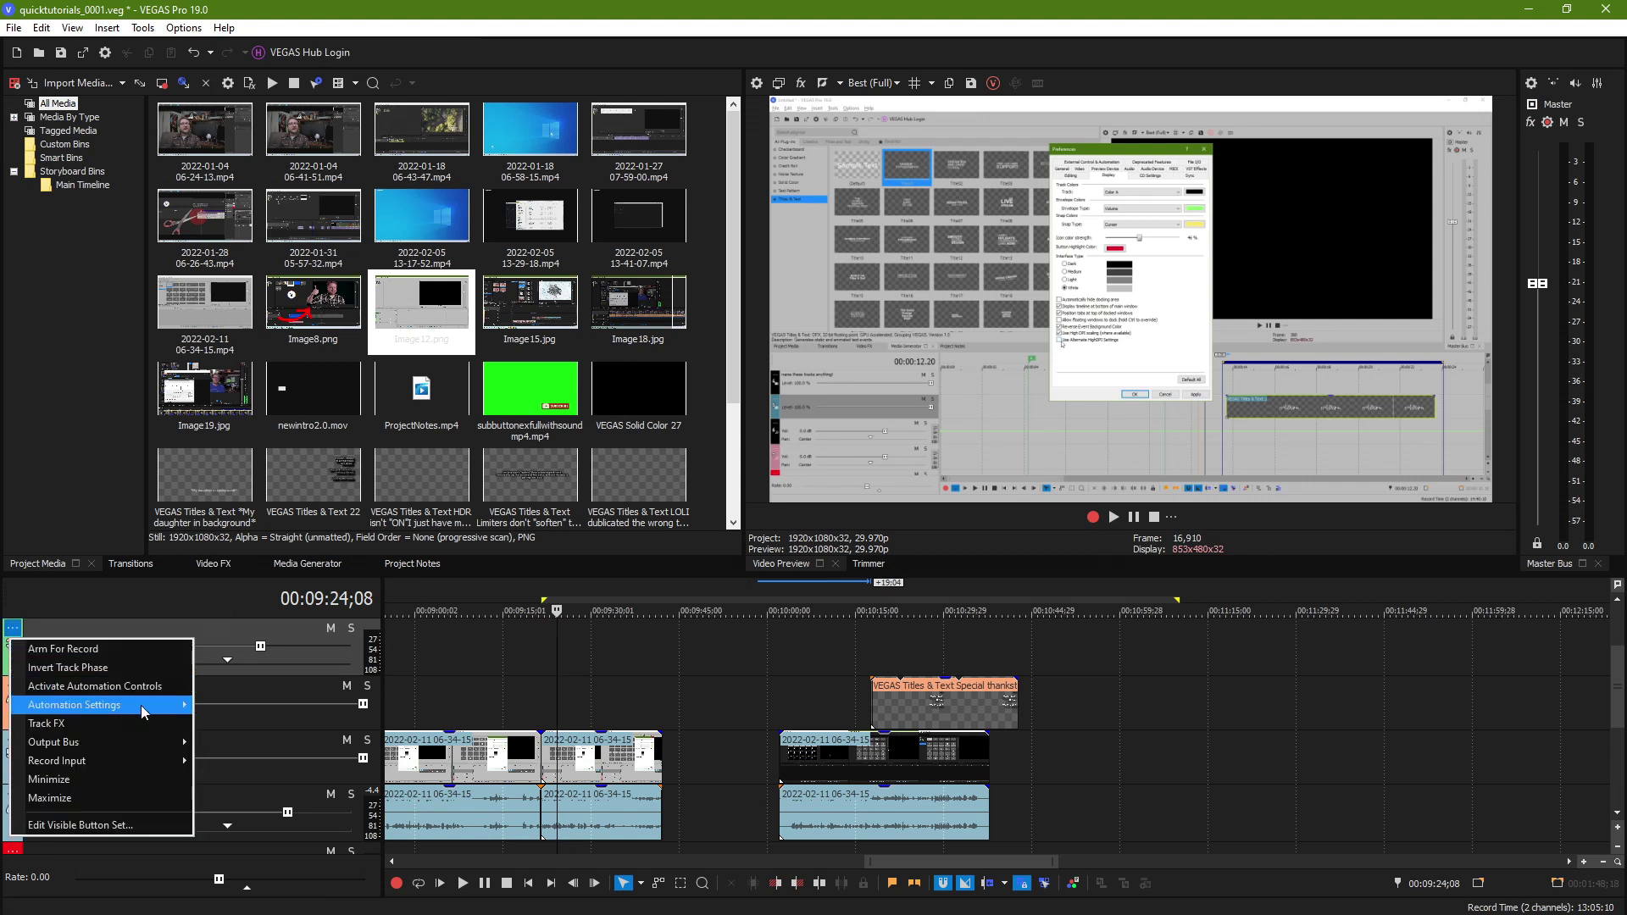
click(179, 632)
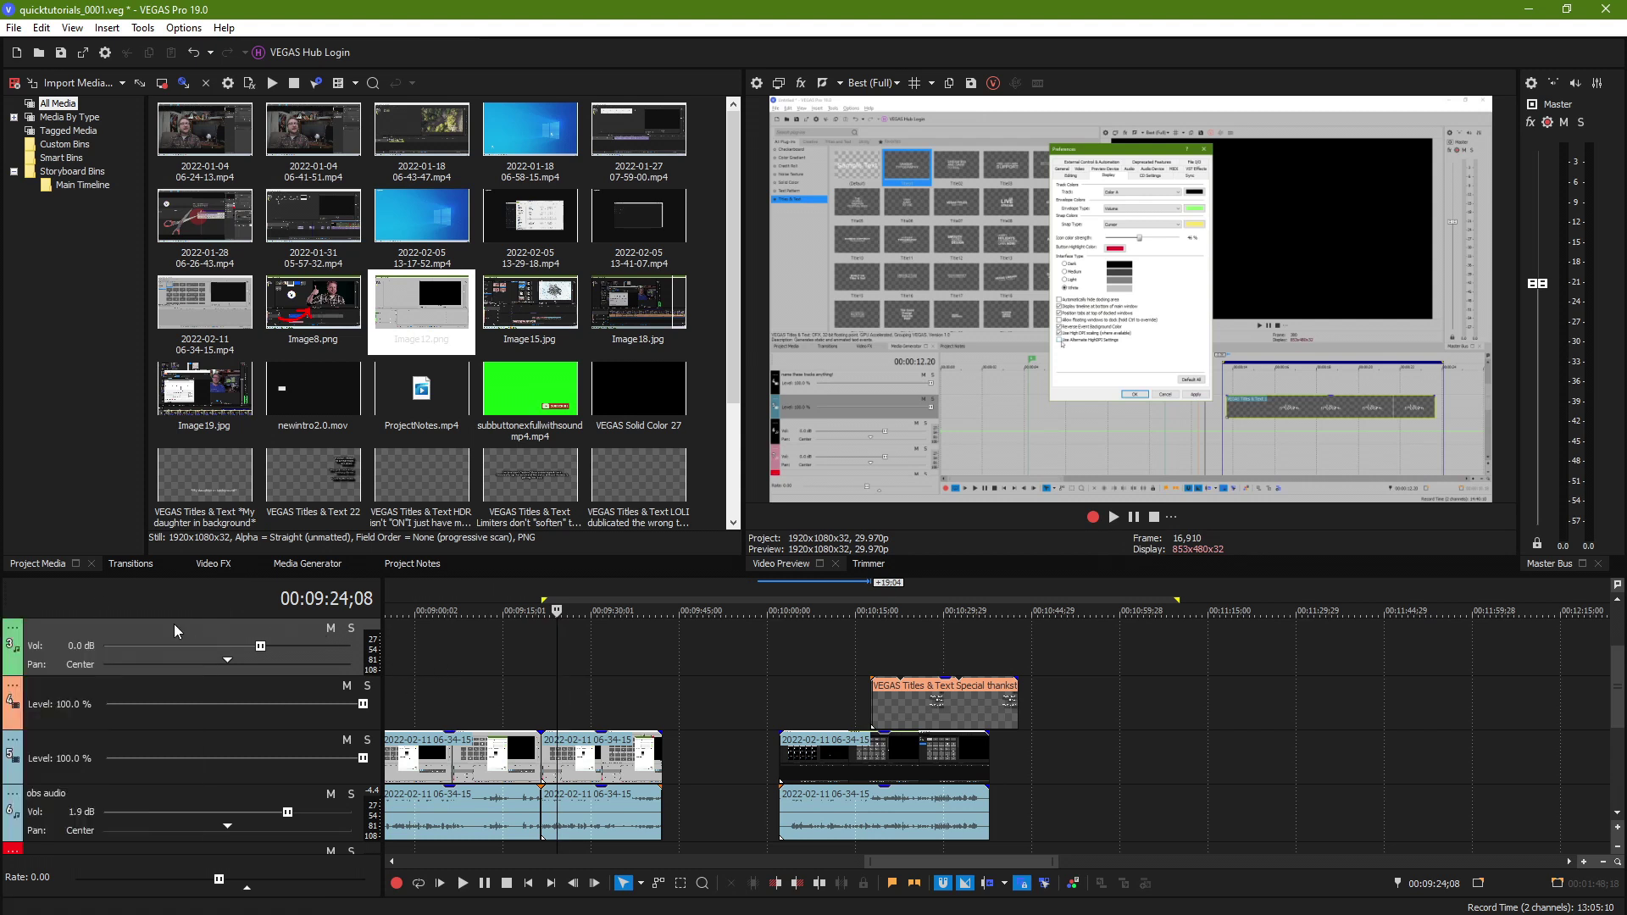
click(12, 629)
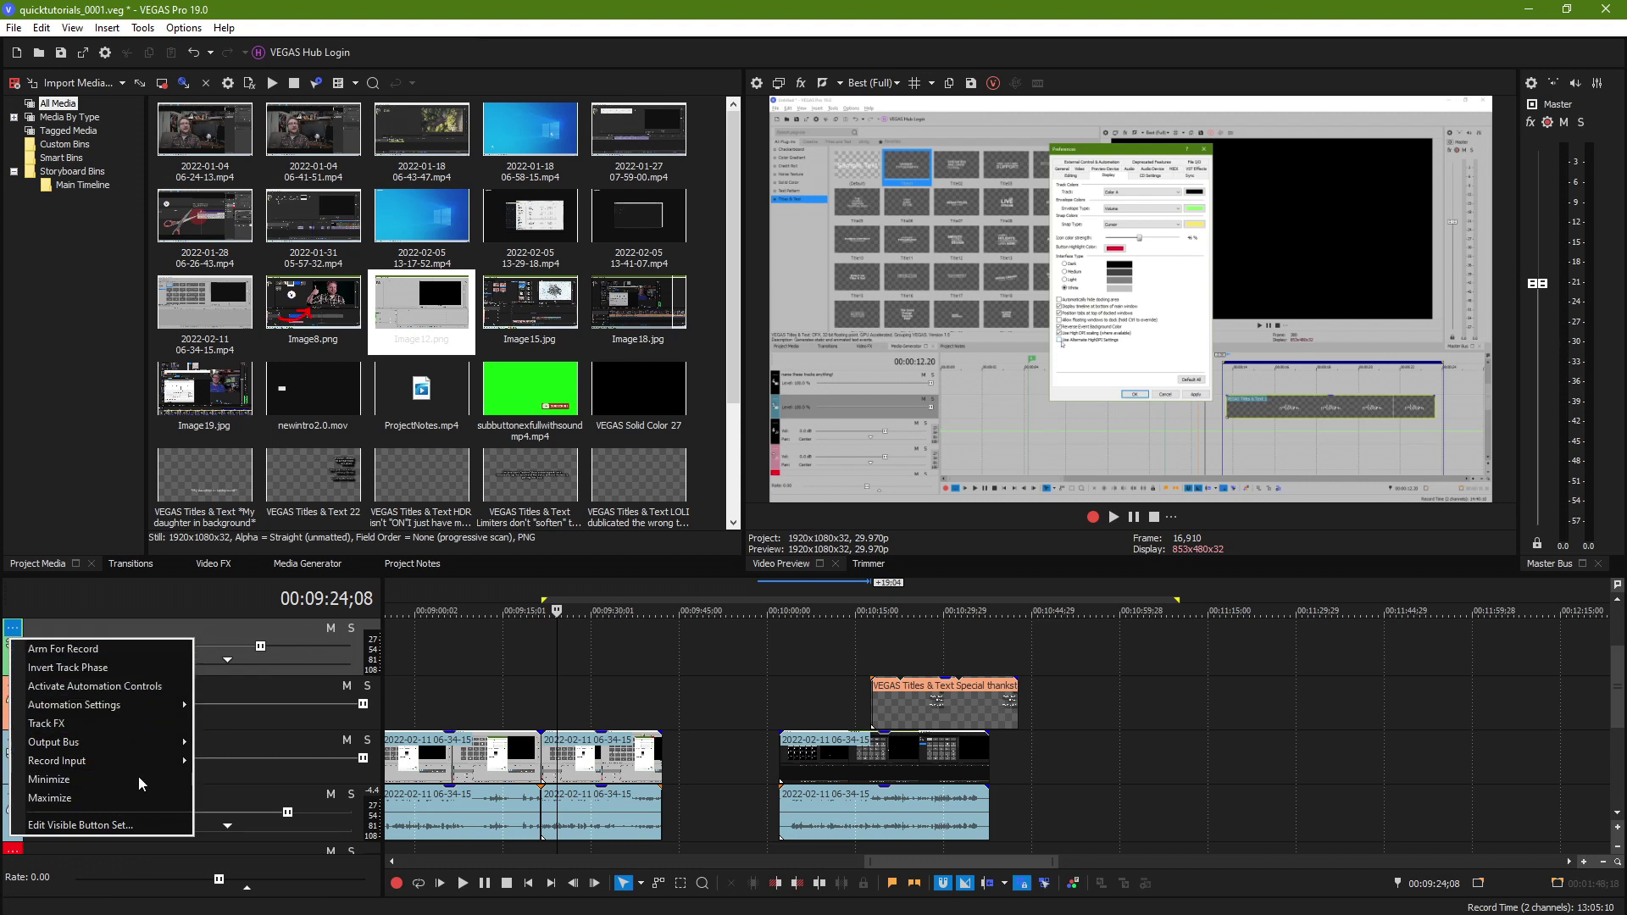
click(222, 624)
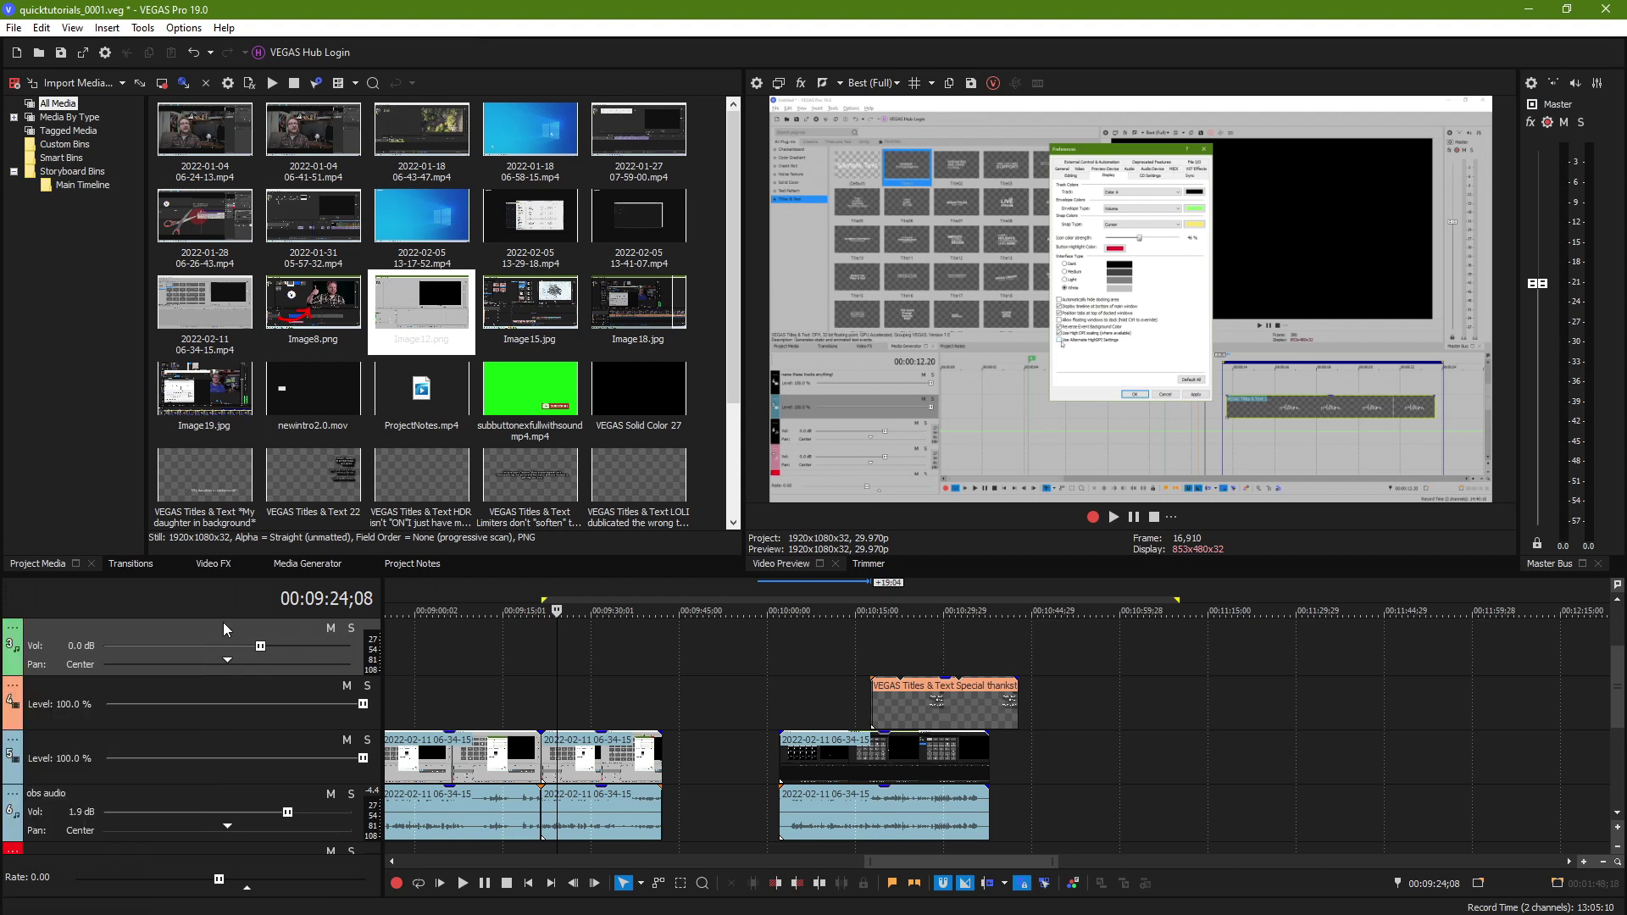
click(11, 629)
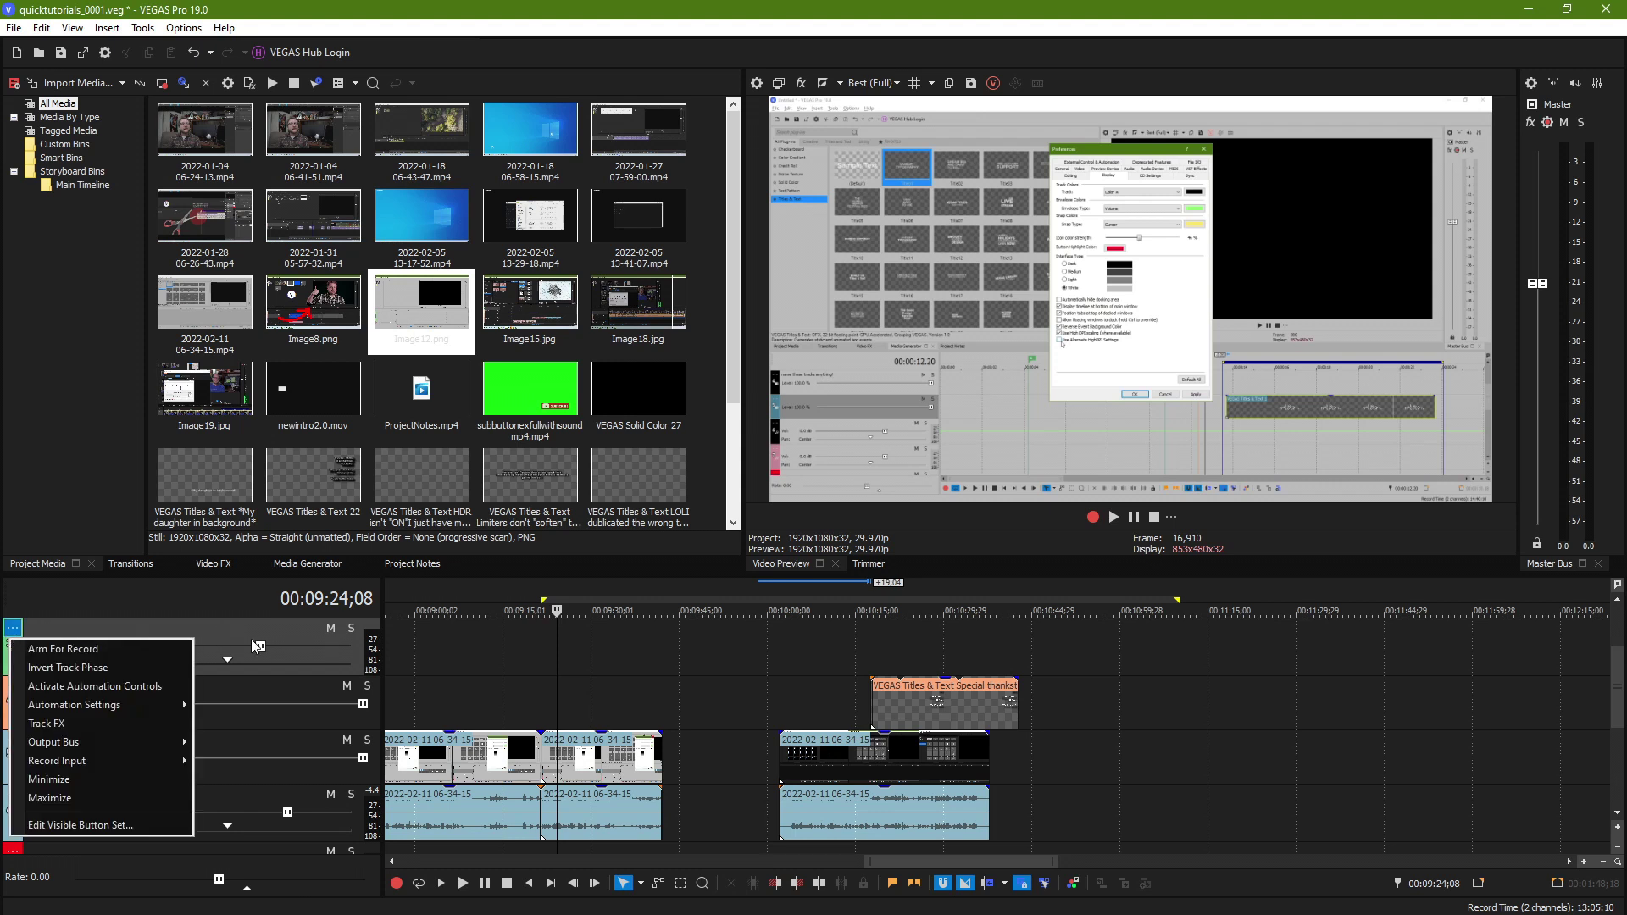
click(125, 824)
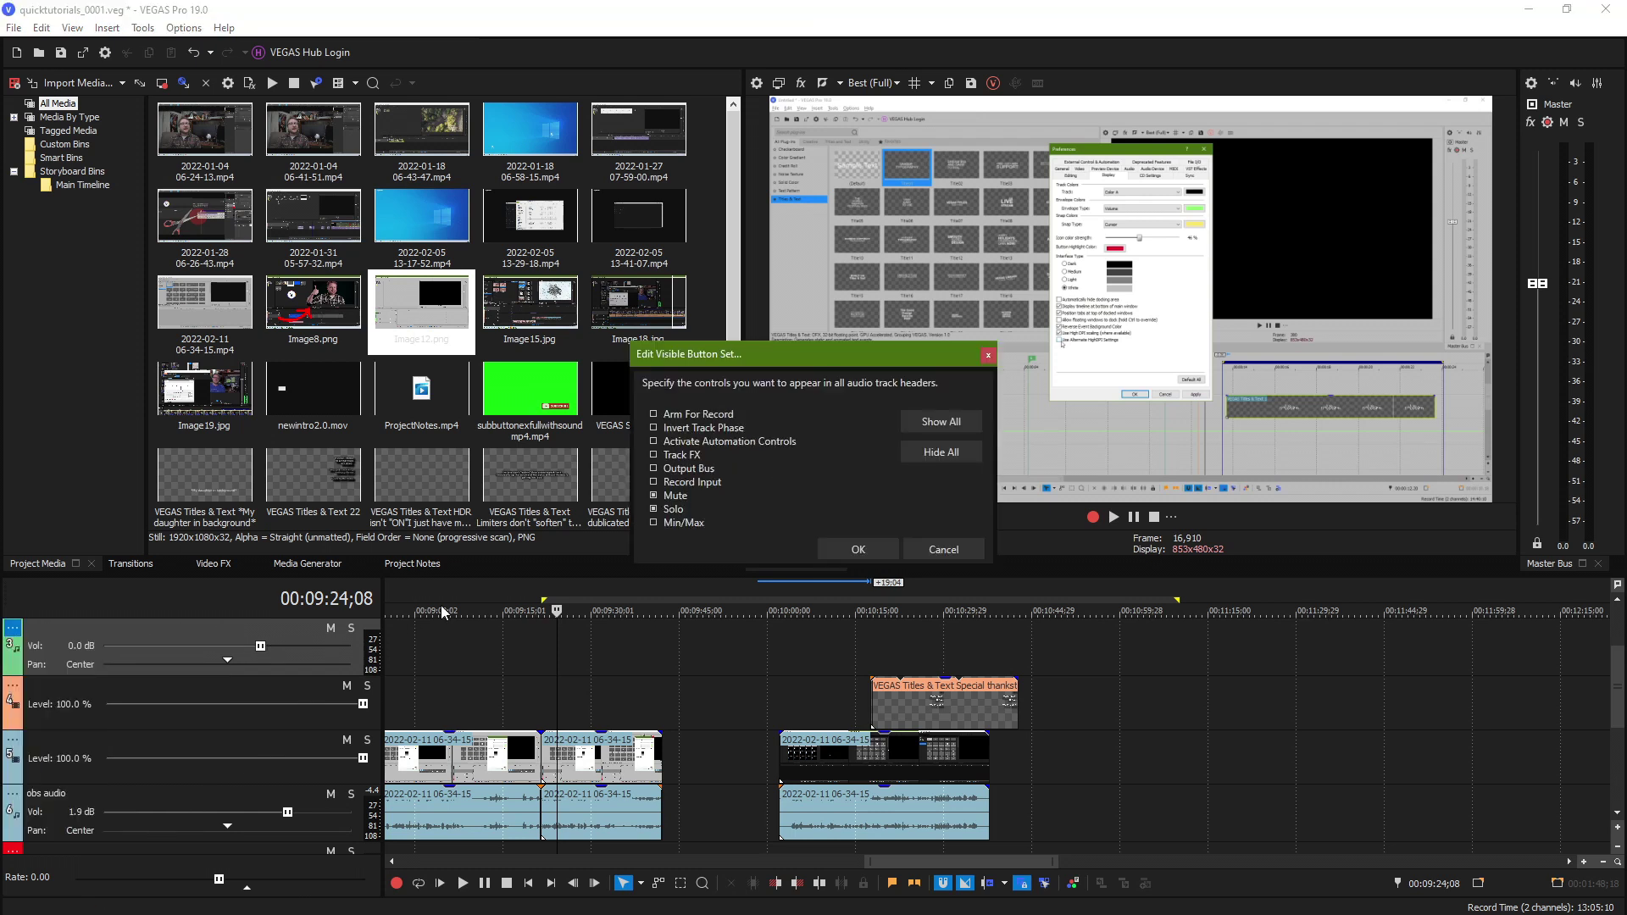
click(654, 455)
click(835, 548)
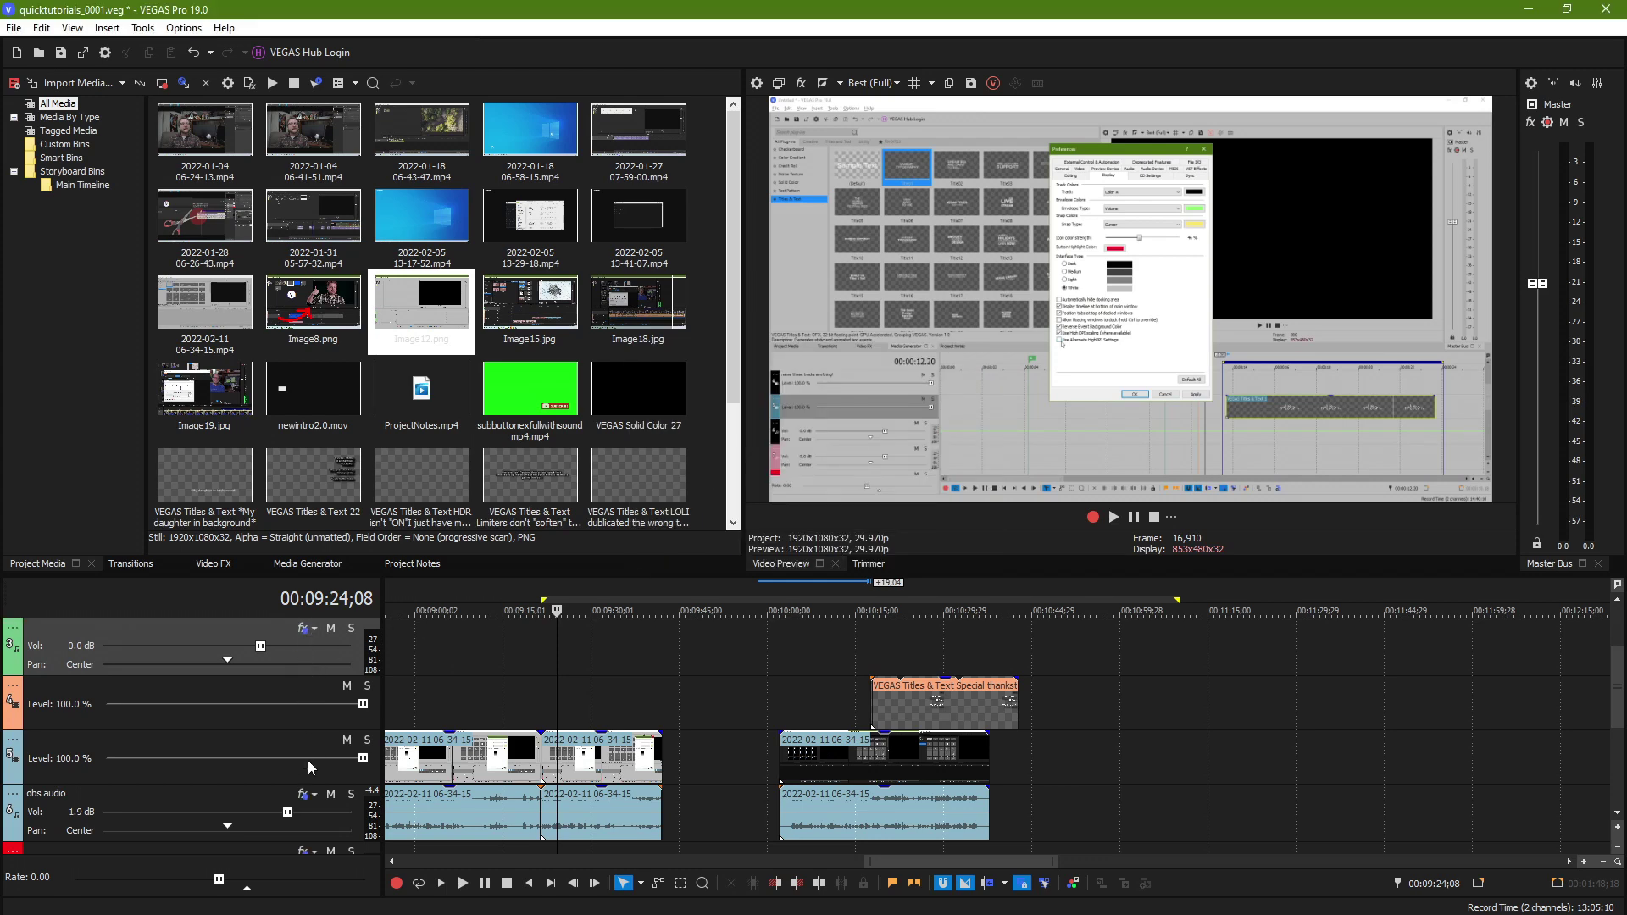